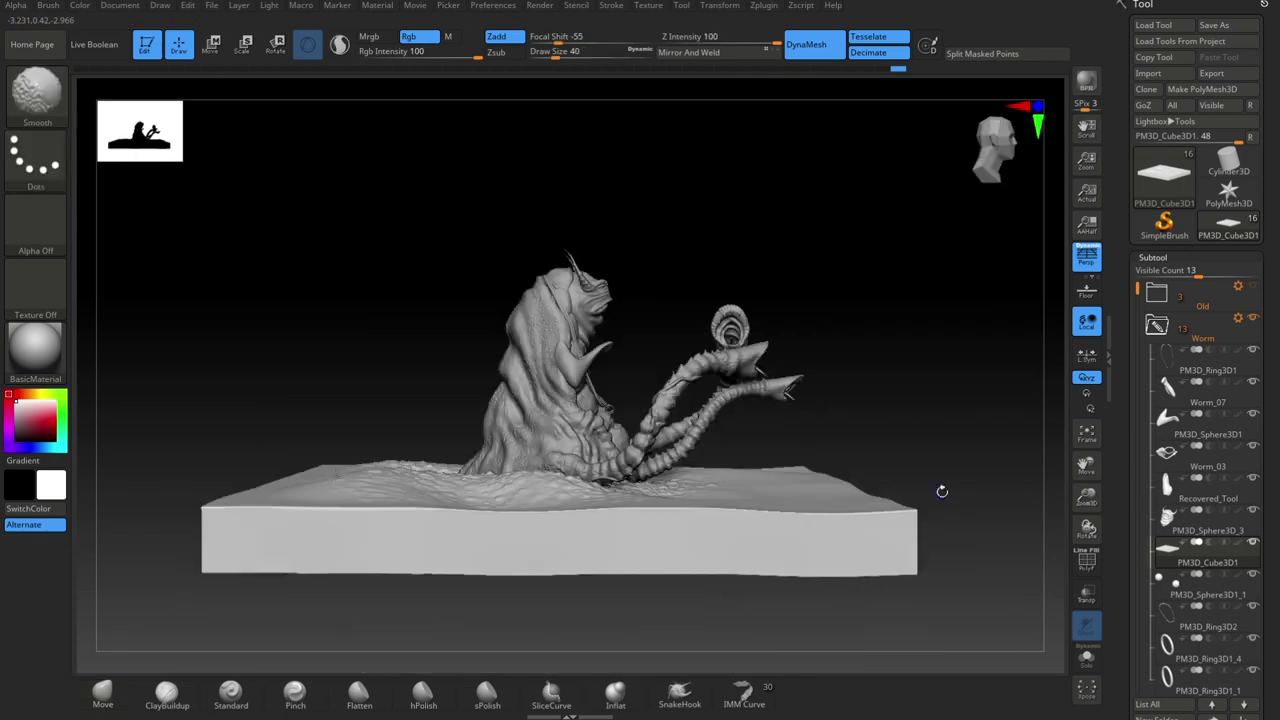
Step: Position the root strand on the ground, split it from the masked base as its own subtool, and select it
key("w")
left_click_drag(510, 422, 540, 440)
left_click_drag(892, 556, 755, 528)
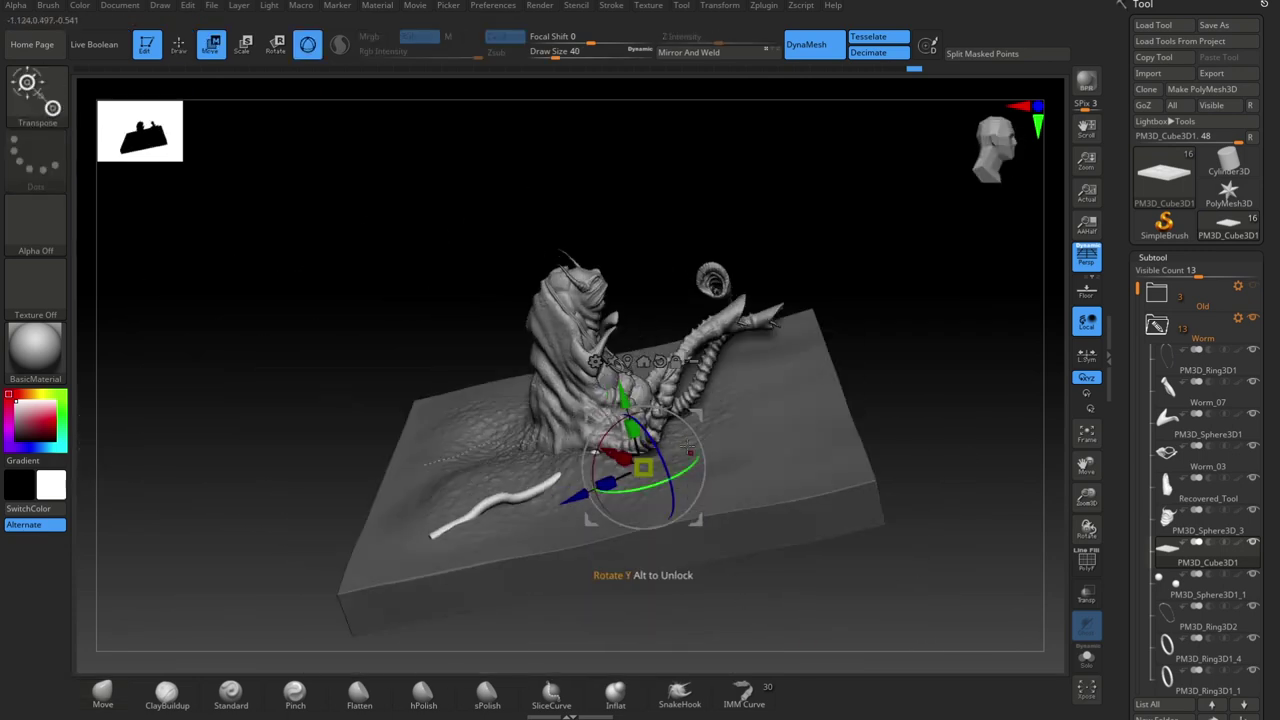
left_click(961, 300, "ctrl")
left_click(984, 56)
left_click(1190, 583)
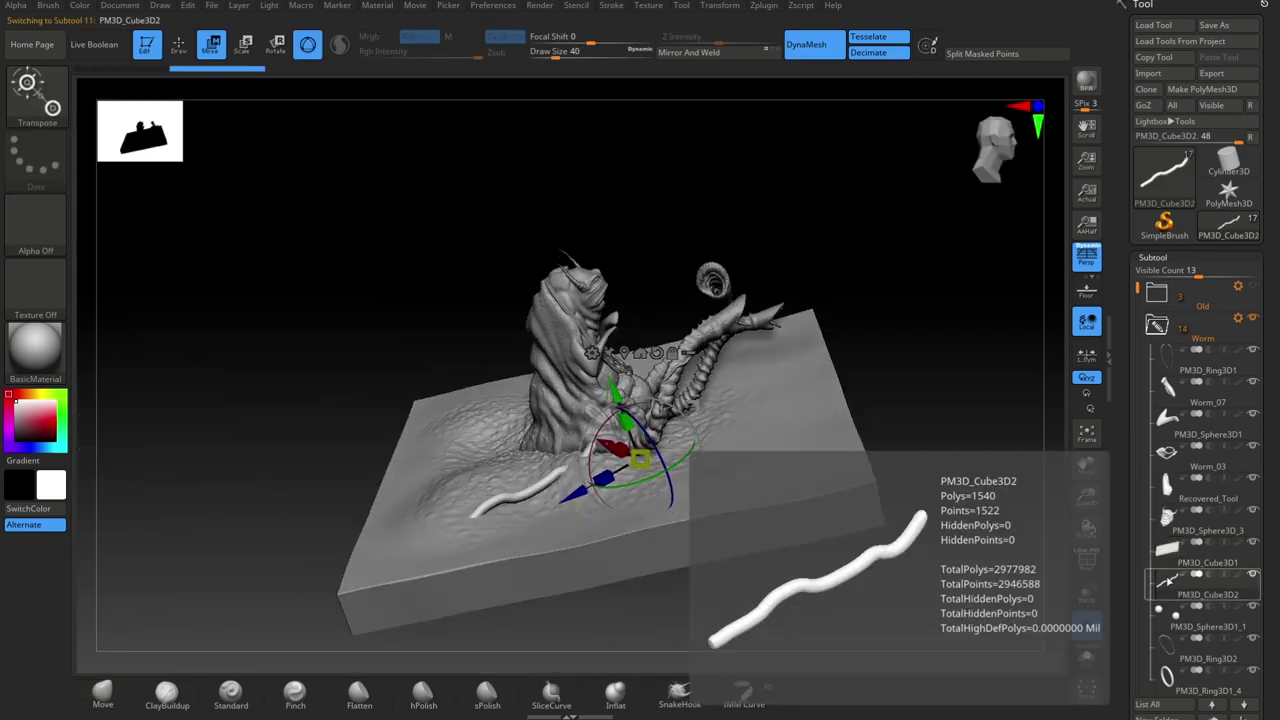
Step: Bend the root strand with the Move brush so it snakes in and out of the ground beside the creature
key("q")
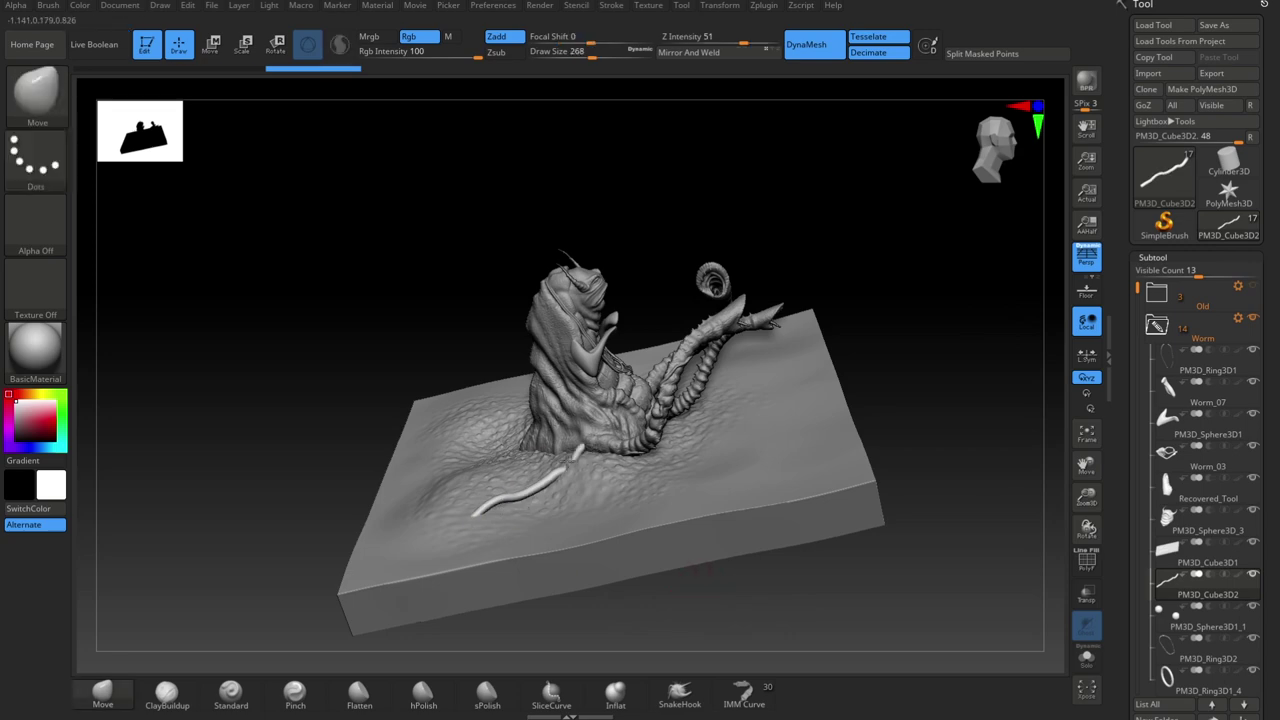
right_click_drag(558, 466, 598, 435, "ctrl")
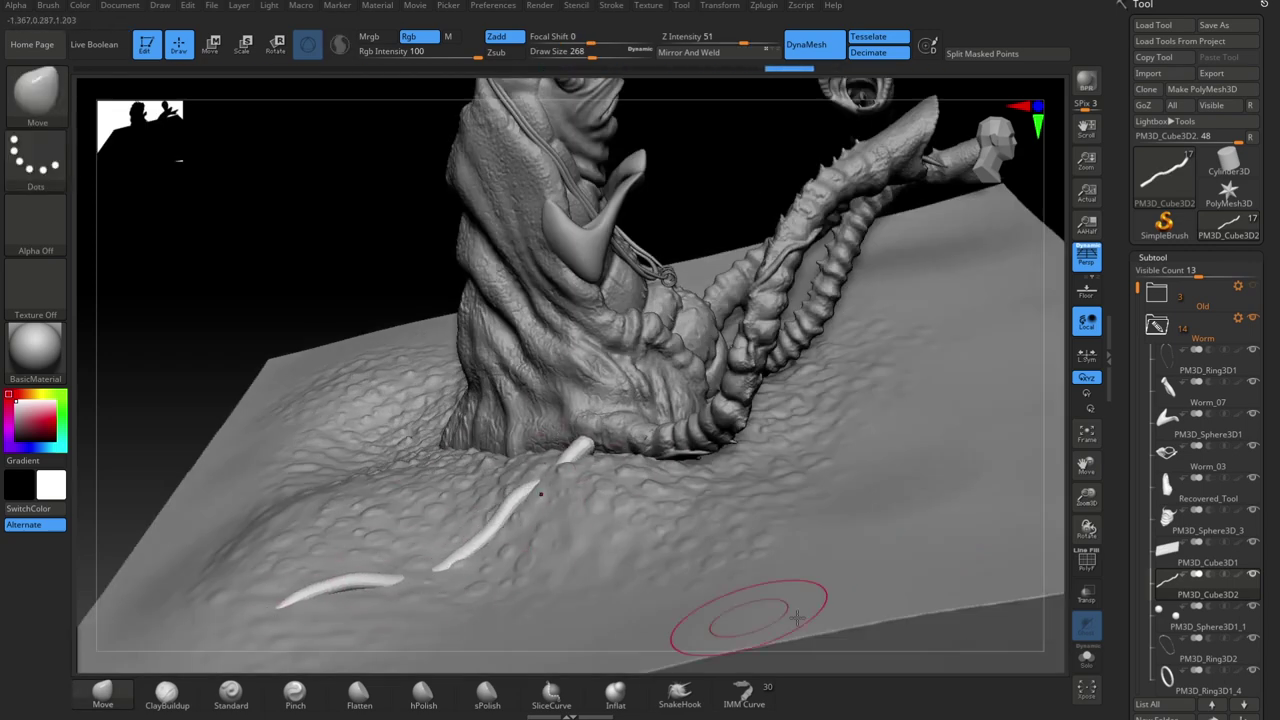
key("f")
mouse_move(780, 554)
left_mouse_down()
mouse_move(960, 580)
mouse_move(857, 531)
mouse_move(775, 575)
left_mouse_up()
Step: Duplicate the root strand subtool, then scale and reposition the copy behind the creature
scroll(1214, 690, "down", 8)
left_click(1153, 676)
key("e")
left_click_drag(443, 345, 521, 404)
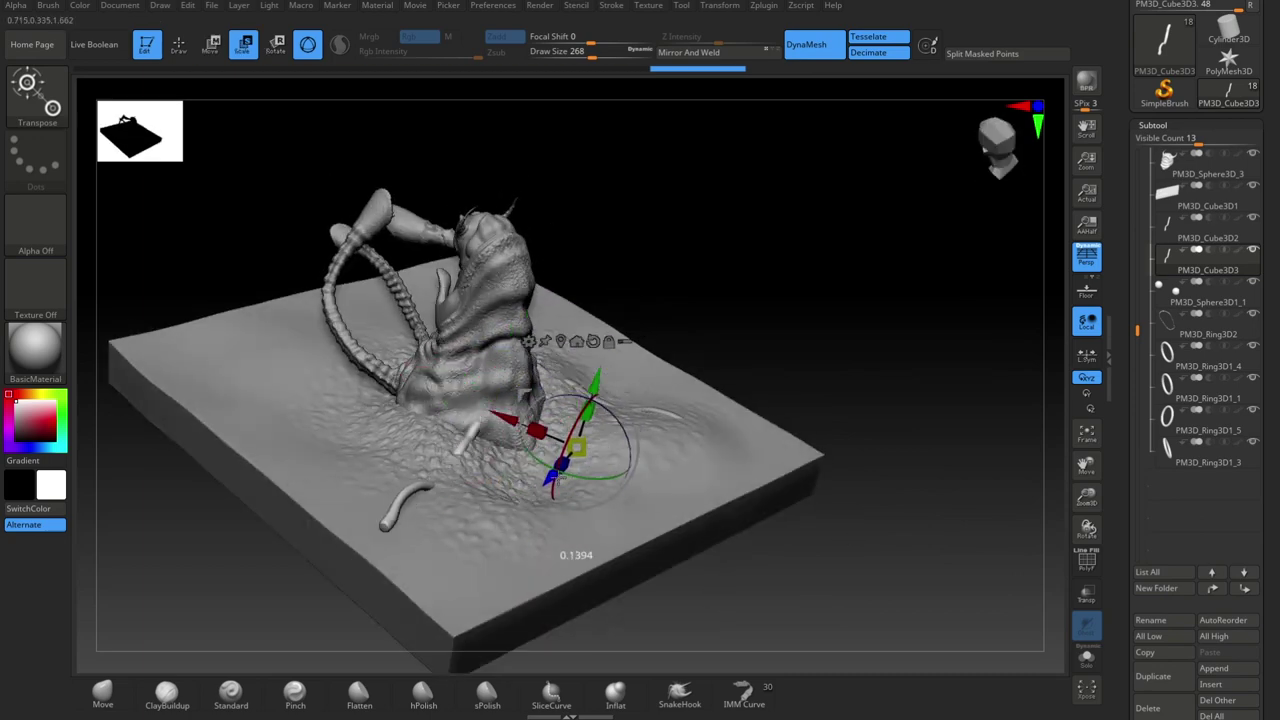
left_click_drag(900, 590, 815, 545)
mouse_move(586, 428)
left_mouse_down()
mouse_move(613, 401)
mouse_move(675, 393)
left_mouse_up()
key("q")
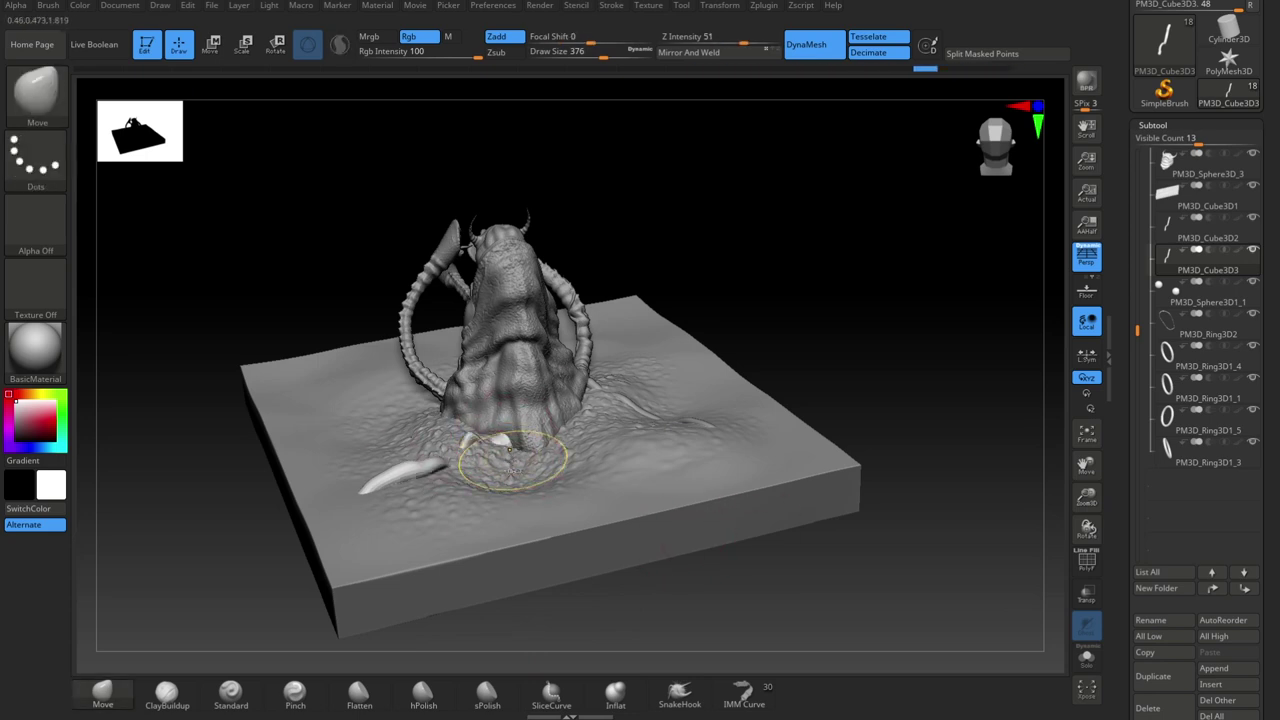
Step: Undo the most recent edits to the duplicated root strand
key("w")
key("ctrl+z")
key("ctrl+z")
key("ctrl+z")
key("ctrl+z")
key("ctrl+z")
key("ctrl+z")
key("ctrl+z")
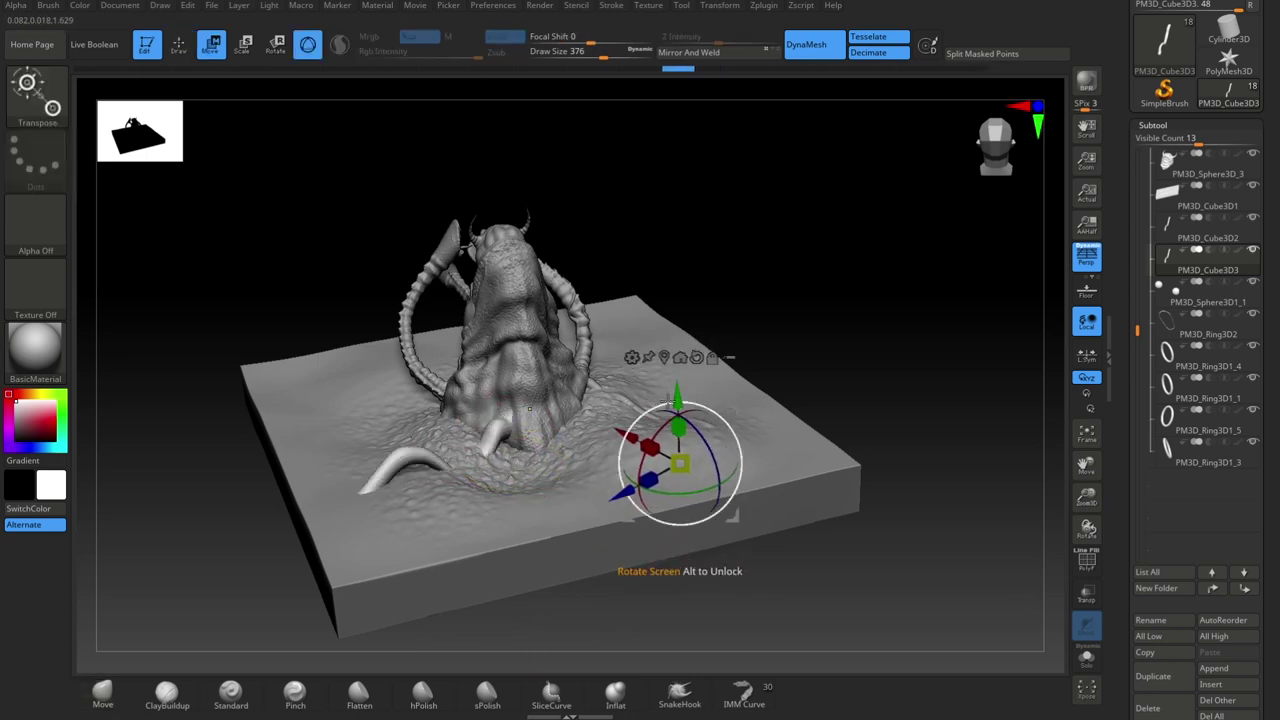
key("ctrl+z")
key("ctrl+z")
Step: Adjust the duplicated root strand with the Move brush, hiding and reshowing the base to check its placement
key("q")
right_click_drag(590, 500, 491, 417)
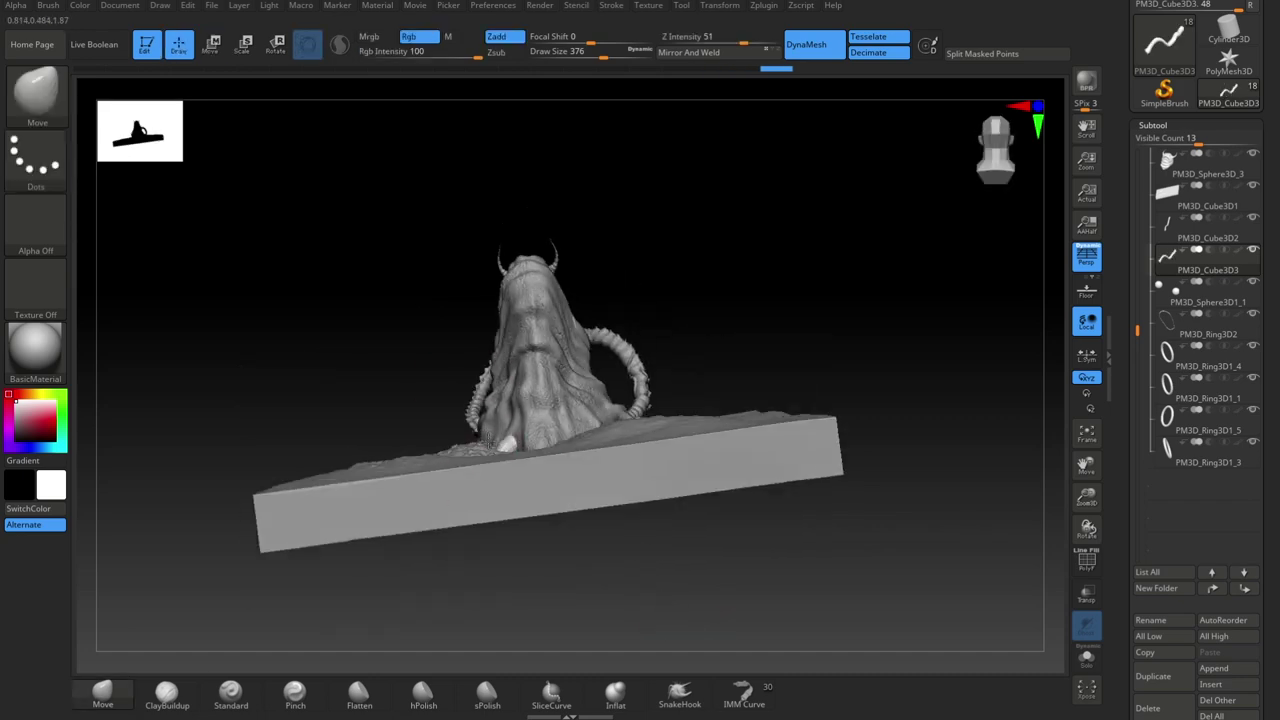
left_click(1252, 186)
mouse_move(802, 576)
left_mouse_down()
mouse_move(900, 540)
mouse_move(802, 576)
left_mouse_up()
left_click(1252, 186)
mouse_move(500, 640)
left_mouse_down()
mouse_move(708, 583)
mouse_move(874, 440)
mouse_move(835, 561)
left_mouse_up()
Step: Select the base subtool, choose a sculpting brush and add further root strands across the ground behind the creature
left_click(231, 694)
left_click(1170, 200)
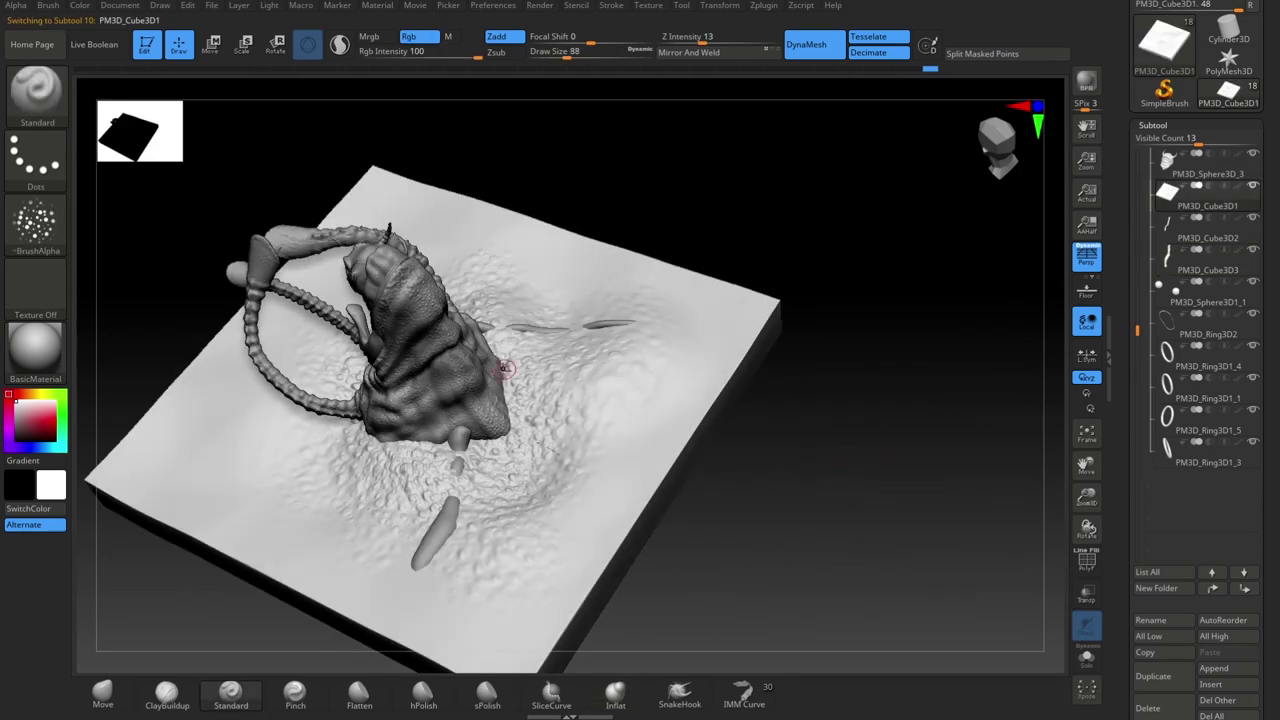
mouse_move(760, 441)
left_mouse_down()
mouse_move(850, 350)
mouse_move(735, 603)
mouse_move(781, 500)
mouse_move(717, 459)
left_mouse_up()
left_click(611, 6)
left_click(650, 291)
key("b")
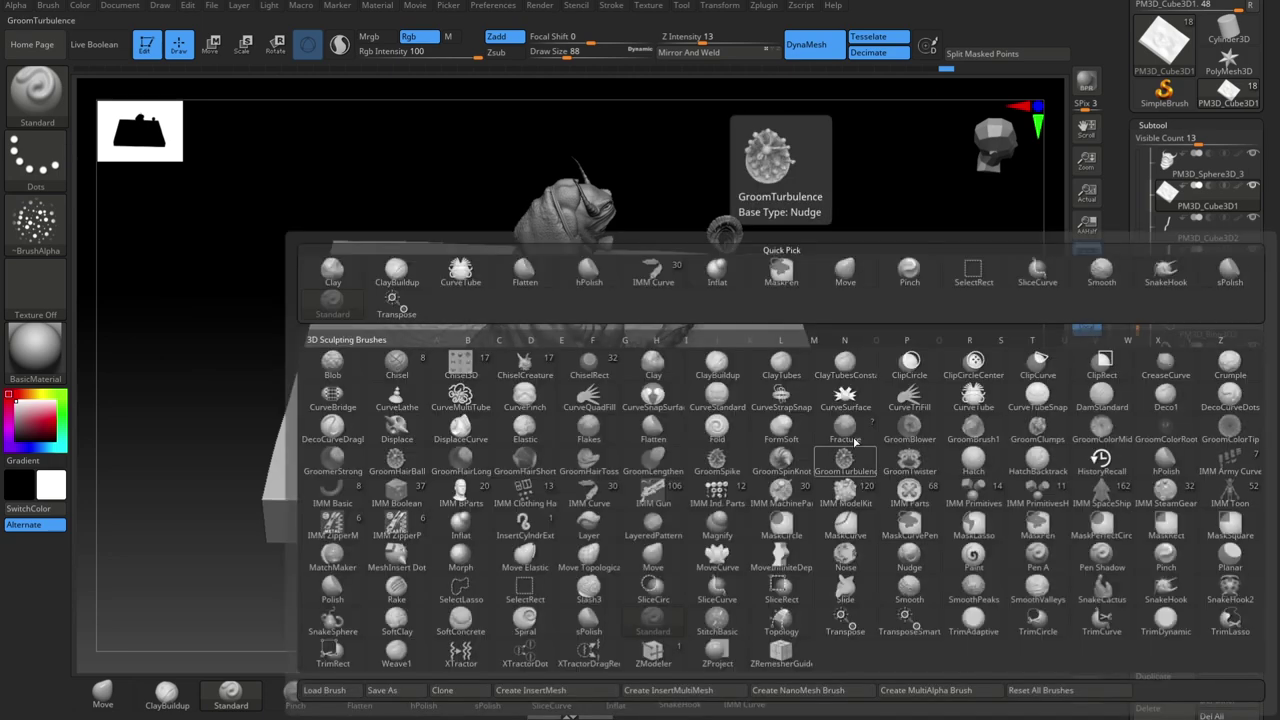
left_click(663, 440)
mouse_move(850, 595)
left_mouse_down()
mouse_move(777, 557)
mouse_move(763, 614)
left_mouse_up()
left_click_drag(484, 372, 368, 360)
mouse_move(506, 543)
left_mouse_down()
mouse_move(654, 606)
mouse_move(590, 570)
left_mouse_up()
left_click_drag(459, 349, 350, 368)
Step: Reposition the added root strands and shape them into the ground with the Move brush
key("w")
mouse_move(720, 570)
left_mouse_down()
mouse_move(677, 557)
mouse_move(731, 576)
mouse_move(785, 517)
mouse_move(737, 537)
mouse_move(715, 515)
mouse_move(750, 550)
left_mouse_up()
key("q")
left_click(102, 694)
mouse_move(774, 420)
left_mouse_down()
mouse_move(757, 457)
mouse_move(986, 569)
mouse_move(920, 560)
left_mouse_up()
Step: Merge the two separate root strand subtools down into the base with two MergeDown operations
left_click_drag(1276, 636, 1276, 485)
left_click(1160, 614)
left_click(1043, 643)
left_click(1160, 614)
left_click(1043, 643)
Step: Adjust the merged roots and surrounding ground with the Move brush
mouse_move(927, 594)
left_mouse_down()
mouse_move(960, 580)
mouse_move(760, 480)
left_mouse_up()
left_click_drag(634, 468, 517, 439)
mouse_move(885, 545)
left_mouse_down()
mouse_move(908, 567)
mouse_move(739, 504)
left_mouse_up()
left_click_drag(811, 395, 846, 470, "alt")
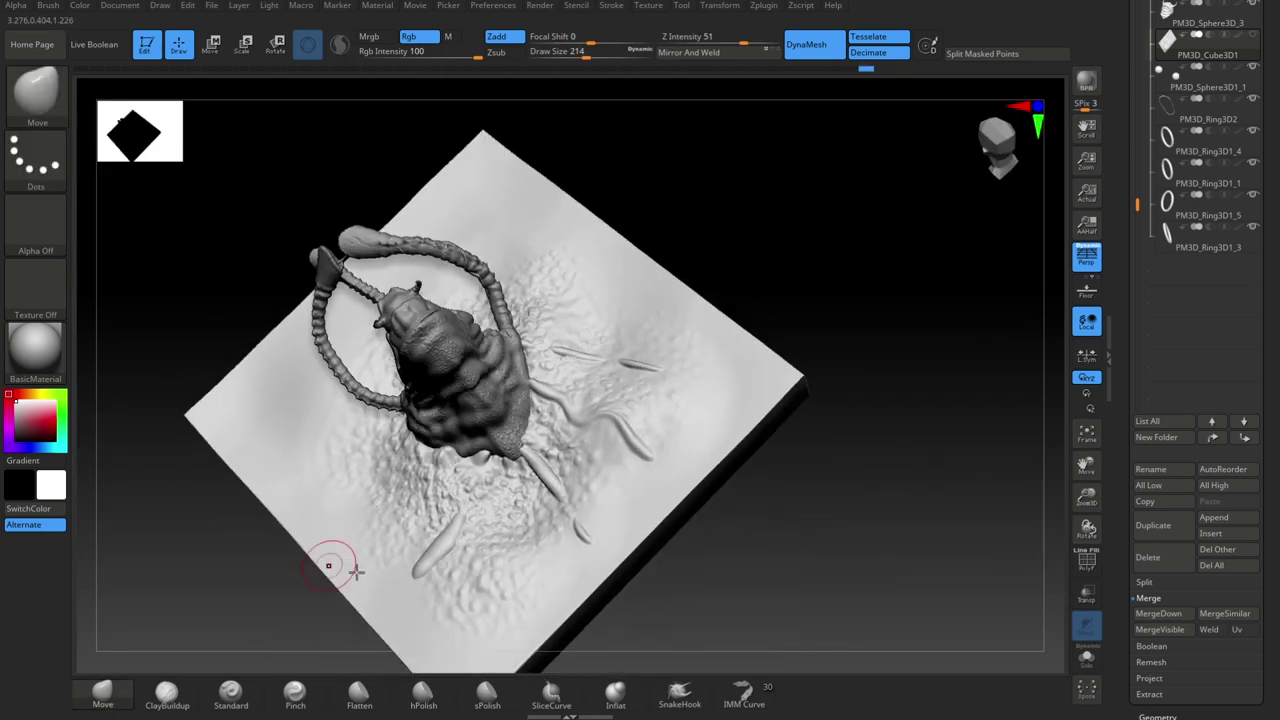
Step: Swell the roots and the ground around them with the Inflat brush, working around the creature's base
left_click(615, 700)
left_click_drag(705, 610, 718, 560)
left_click_drag(591, 510, 600, 518)
mouse_move(762, 540)
left_mouse_down()
mouse_move(749, 523)
mouse_move(752, 556)
left_mouse_up()
left_click_drag(433, 560, 480, 498)
left_click_drag(705, 560, 690, 610)
left_click_drag(780, 470, 770, 430)
left_click_drag(620, 371, 632, 382)
mouse_move(765, 570)
left_mouse_down()
mouse_move(754, 494)
mouse_move(650, 535)
left_mouse_up()
left_click_drag(635, 415, 596, 258)
mouse_move(610, 383)
left_mouse_down()
mouse_move(606, 500)
mouse_move(737, 551)
mouse_move(746, 596)
left_mouse_up()
Step: Change the brush's stroke type and alpha for working on the ground's surface
left_click(35, 158)
left_click(137, 214)
left_click(35, 222)
mouse_move(760, 500)
left_mouse_down()
mouse_move(748, 570)
mouse_move(757, 540)
left_mouse_up()
left_click_drag(780, 600, 804, 541)
mouse_move(865, 450)
left_mouse_down()
mouse_move(820, 483)
mouse_move(835, 560)
mouse_move(803, 483)
mouse_move(763, 441)
mouse_move(814, 551)
mouse_move(860, 500)
left_mouse_up()
Step: Inspect the model with the base hidden and shown again
left_click(1208, 243)
left_click(1252, 35)
left_click(1252, 35)
left_click_drag(1137, 204, 1137, 67)
mouse_move(850, 520)
left_mouse_down()
mouse_move(906, 572)
mouse_move(786, 590)
mouse_move(852, 578)
mouse_move(905, 640)
left_mouse_up()
Step: Sculpt and smooth broad forms on the ground in front of the creature with the Standard brush
left_click(231, 694)
left_click(1012, 483, "alt")
key("shift")
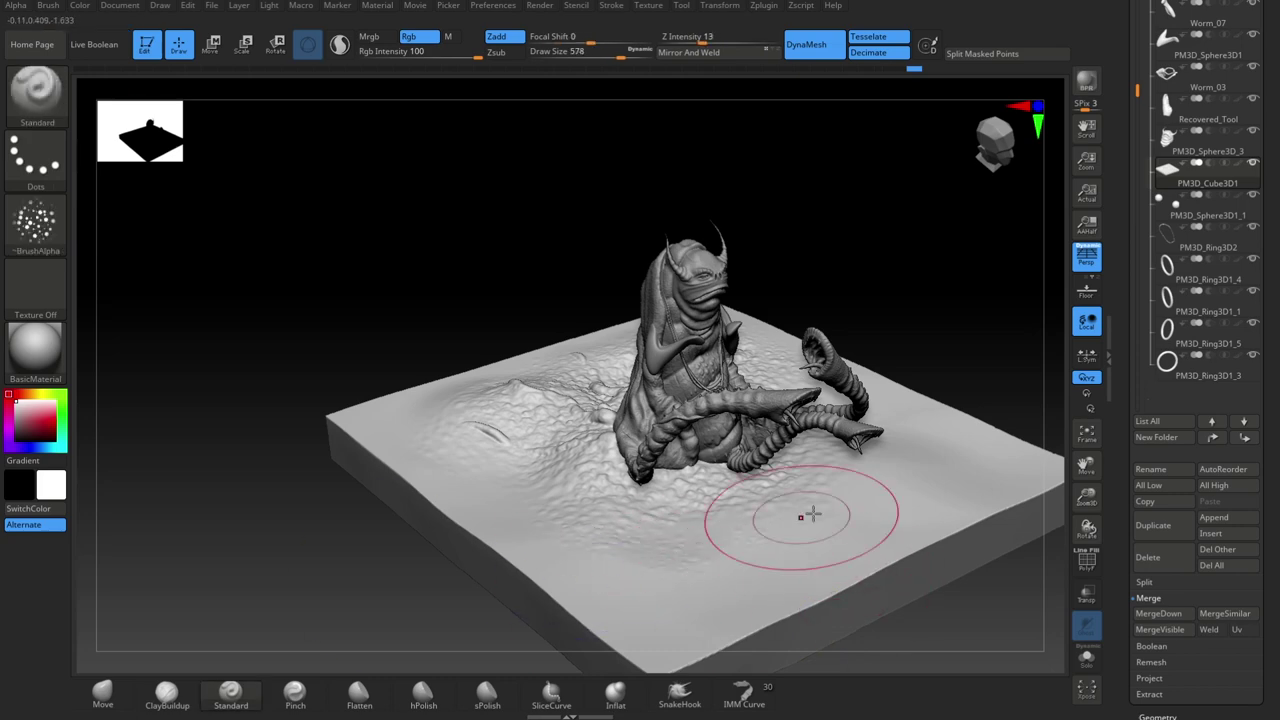
key("shift")
left_click_drag(754, 601, 779, 586)
mouse_move(948, 575)
left_mouse_down()
mouse_move(966, 603)
mouse_move(826, 334)
left_mouse_up()
mouse_move(850, 235)
left_mouse_down()
mouse_move(887, 197)
mouse_move(523, 491)
mouse_move(707, 602)
mouse_move(862, 500)
mouse_move(900, 530)
left_mouse_up()
scroll(1158, 230, "up", 3)
left_click(1206, 82)
left_click_drag(900, 604, 884, 593)
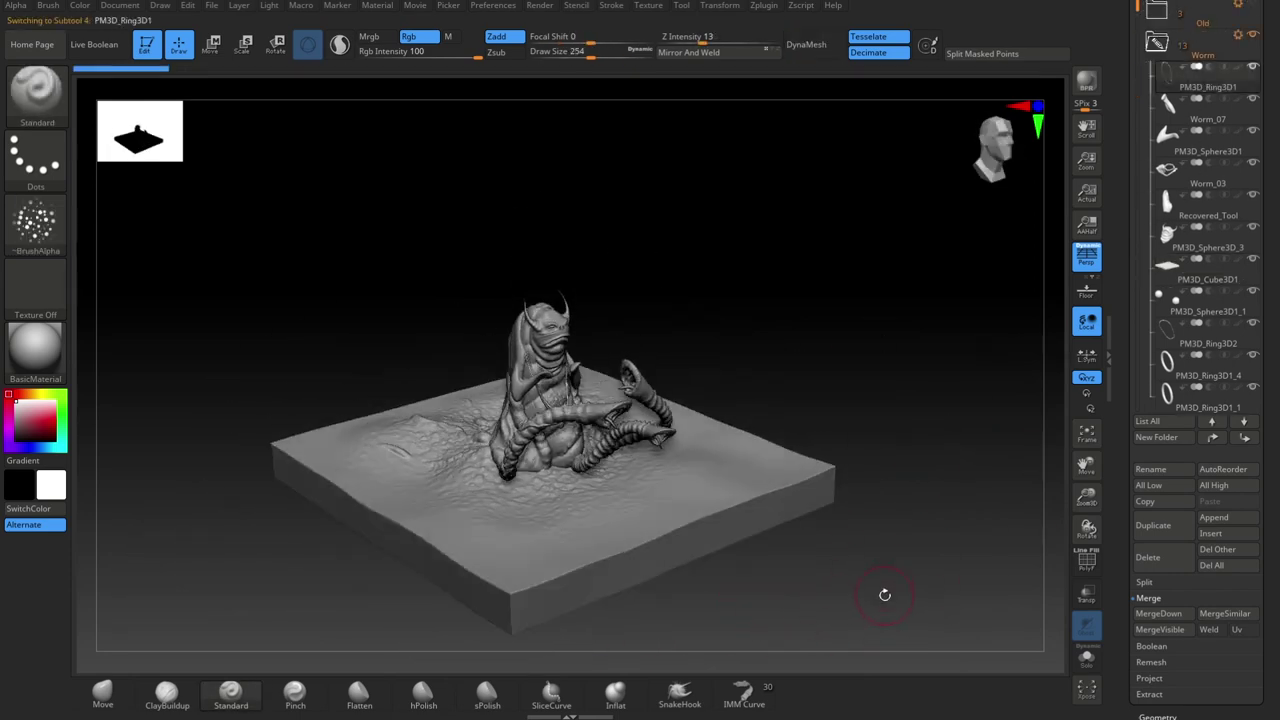
Step: Select the base and flatten the edges of its front and nearby sides with the hPolish brush
key("shift")
left_click(795, 482, "alt")
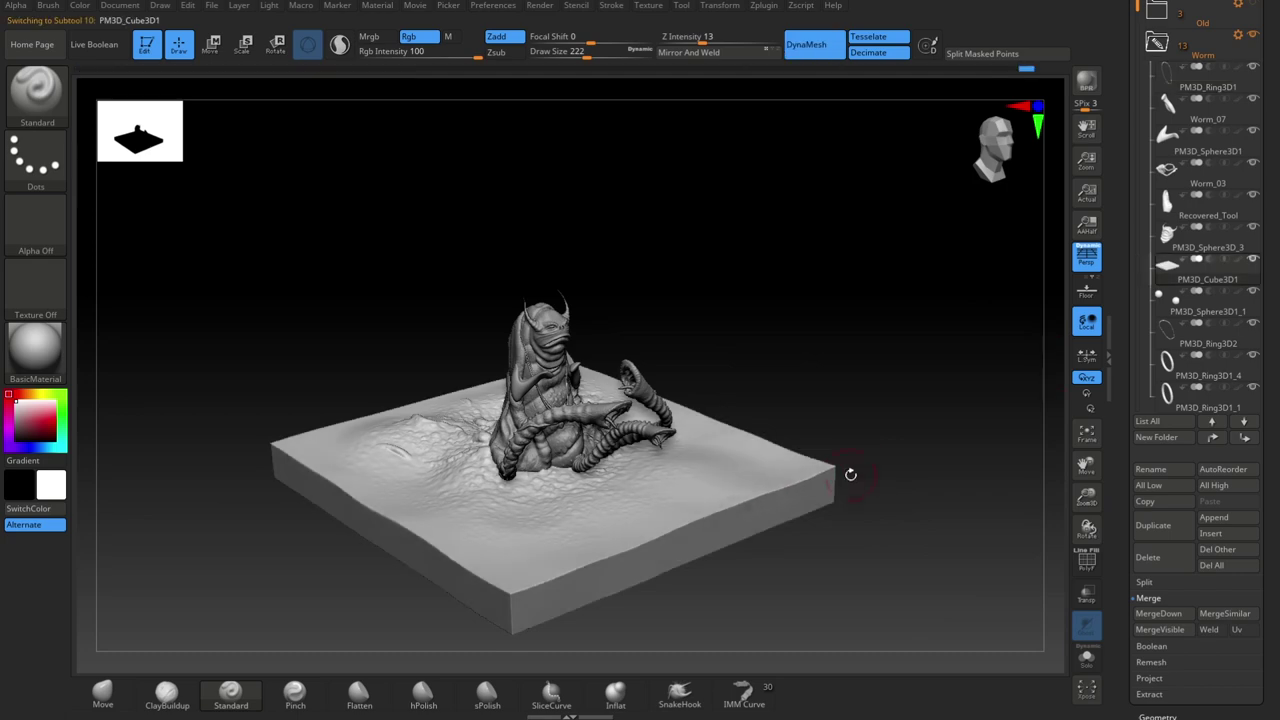
left_click(424, 692)
left_click_drag(655, 548, 702, 528)
mouse_move(752, 595)
left_mouse_down()
mouse_move(830, 588)
mouse_move(842, 632)
left_mouse_up()
left_click_drag(590, 458, 735, 448)
left_click_drag(228, 568, 272, 560)
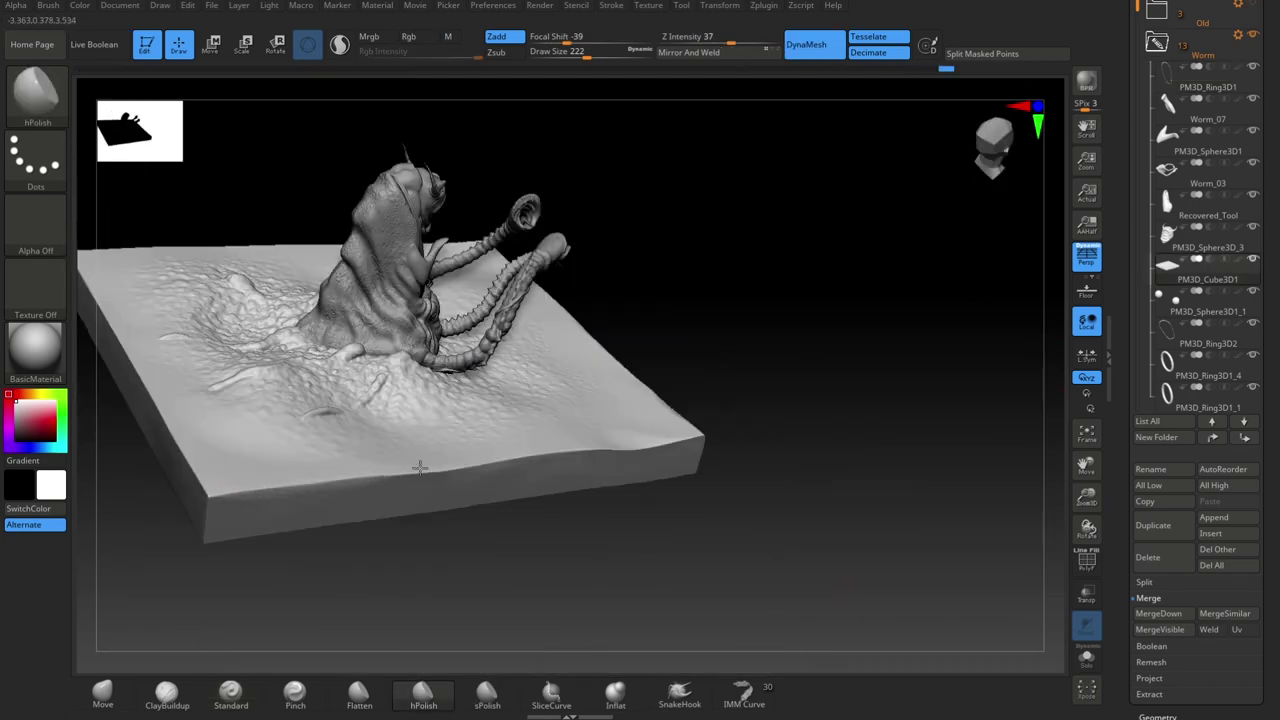
left_click_drag(400, 588, 340, 595)
left_click_drag(326, 468, 225, 476)
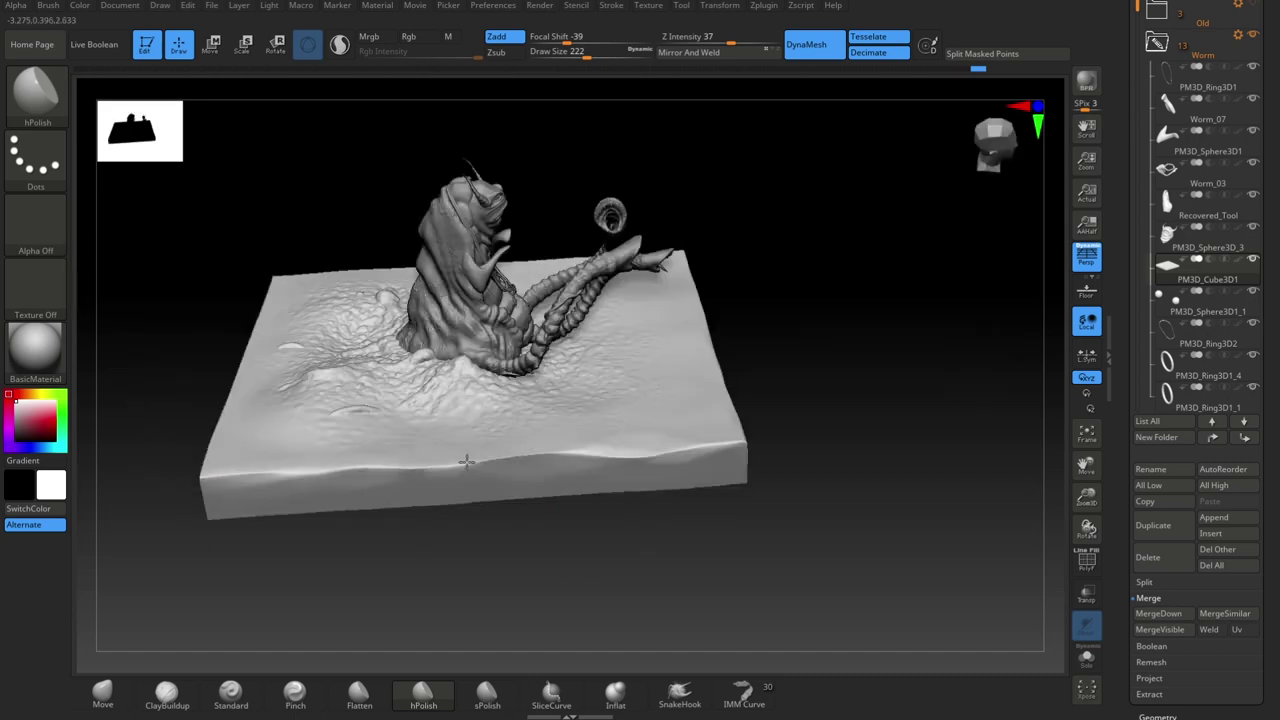
left_click_drag(451, 461, 356, 470)
Step: Polish the remaining edges and corners around the back and far sides of the base with hPolish
left_click_drag(590, 580, 651, 434, "alt")
mouse_move(651, 560)
left_mouse_down()
mouse_move(786, 550)
mouse_move(854, 395)
left_mouse_up()
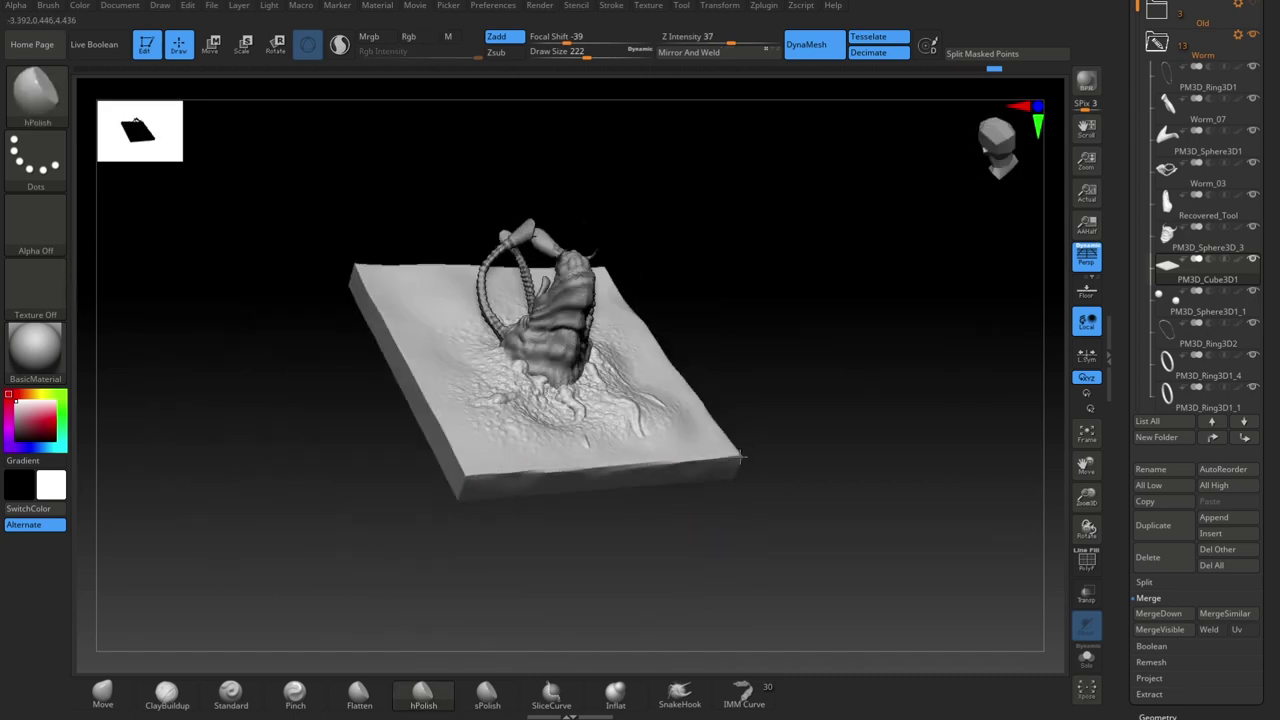
mouse_move(600, 570)
left_mouse_down()
mouse_move(837, 566)
mouse_move(735, 520)
mouse_move(918, 612)
left_mouse_up()
right_click_drag(918, 612, 790, 362)
left_click_drag(866, 372, 888, 445)
left_click_drag(756, 400, 786, 412)
left_click_drag(860, 550, 798, 533)
left_click_drag(740, 600, 840, 600)
left_click_drag(478, 611, 484, 606, "shift")
mouse_move(866, 610)
left_mouse_down()
mouse_move(877, 563)
mouse_move(840, 583)
left_mouse_up()
Step: Open the base's ClayPolish settings and inspect the polished slab from several angles
left_click_drag(1160, 34, 1162, 142)
left_click(1162, 142)
left_click(1160, 159)
left_click(1176, 366)
left_click_drag(790, 556, 868, 560)
left_click_drag(880, 470, 880, 630)
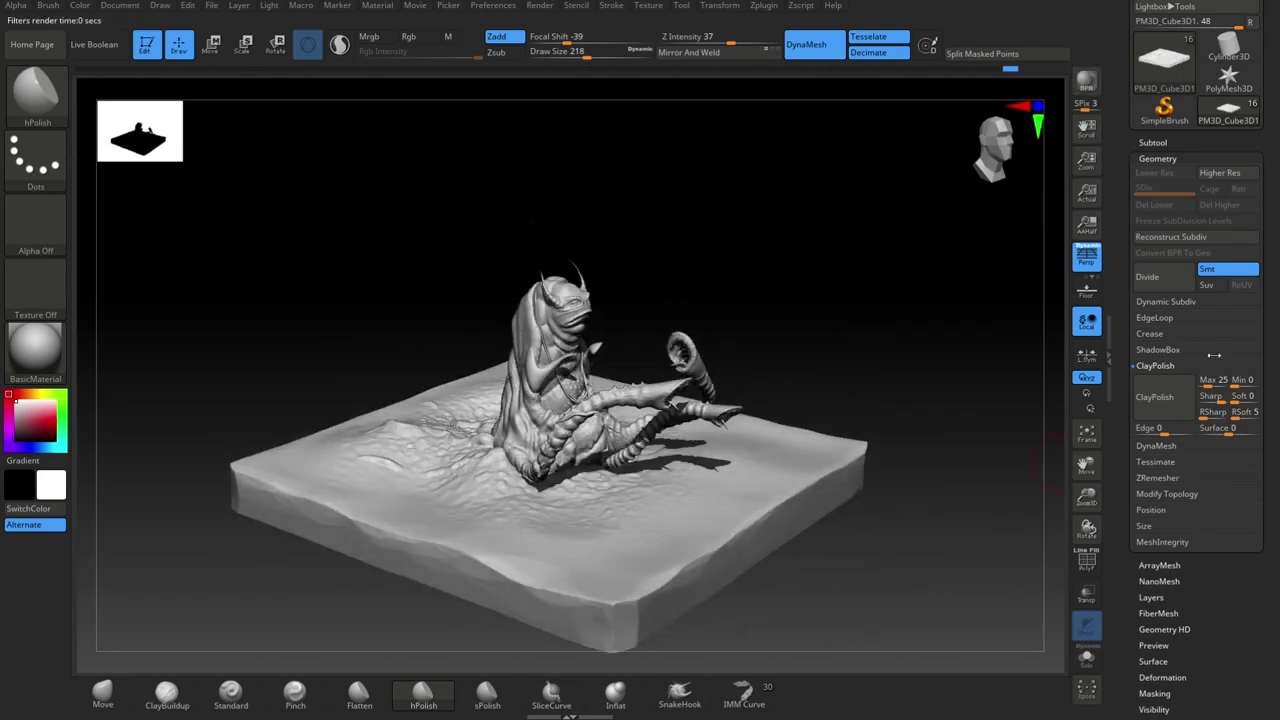
Step: Return to the subtool list, select the creature's arm and set up the SnakeHook brush for it
left_click(1158, 159)
left_click_drag(854, 531, 946, 376)
left_click(1153, 143)
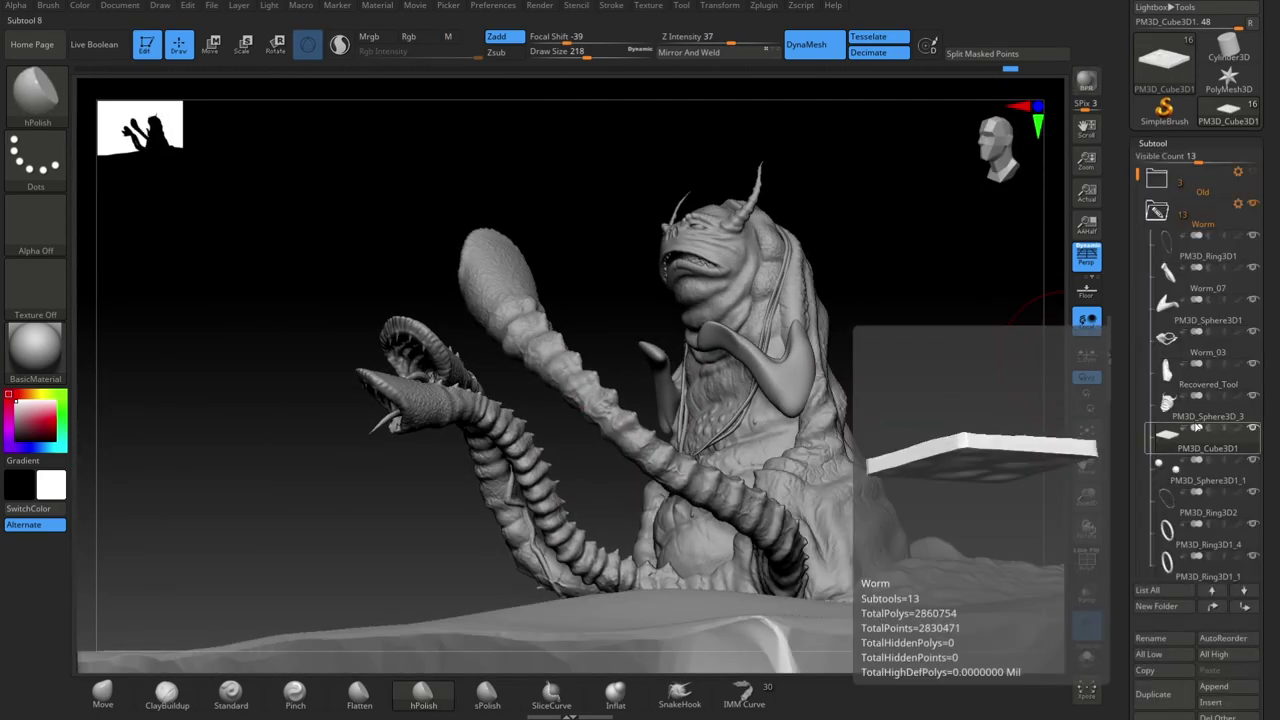
left_click_drag(1140, 430, 1140, 367)
left_click(866, 530, "alt")
key("space")
left_click(937, 494)
left_click(931, 480)
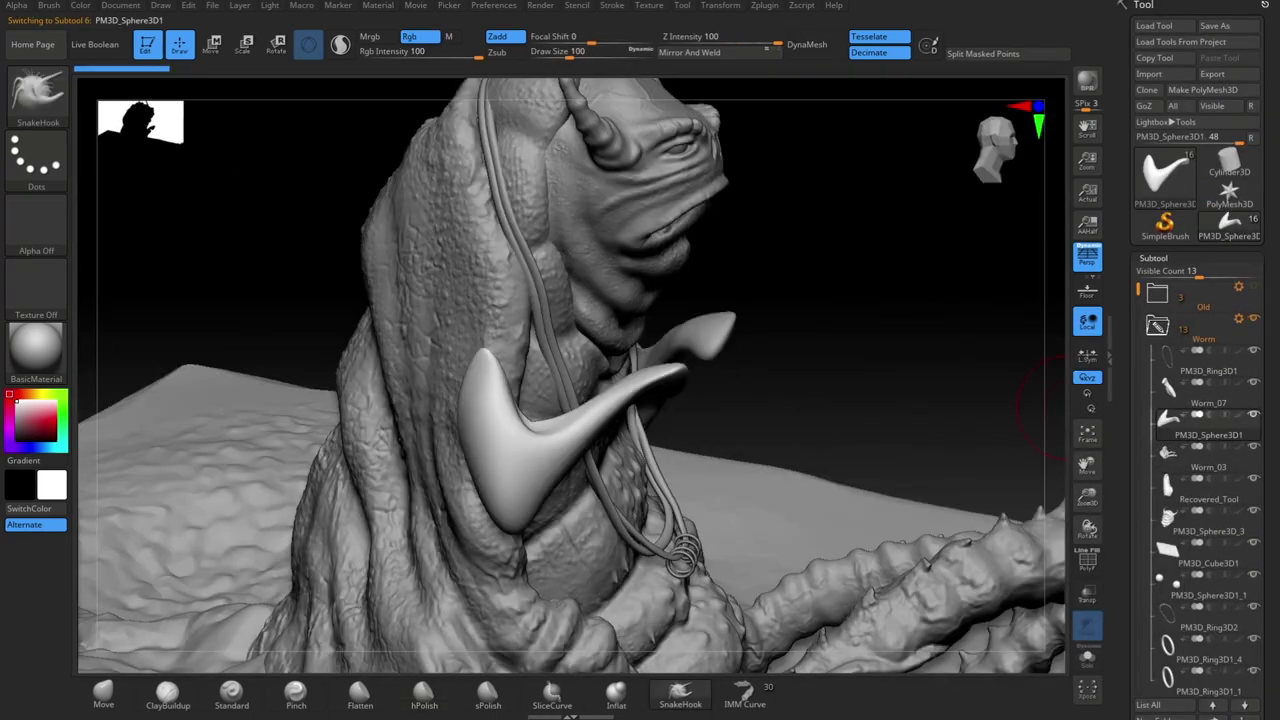
left_click_drag(1064, 408, 1112, 404)
right_click_drag(583, 432, 823, 517)
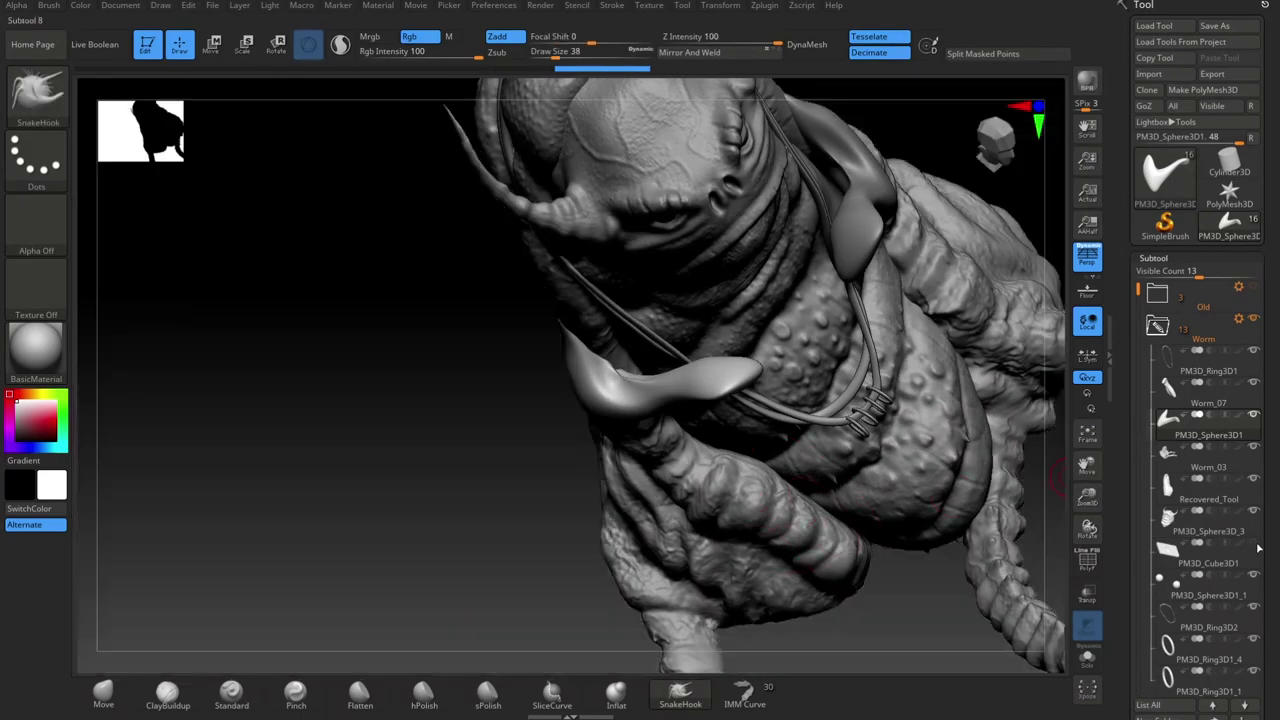
Step: Build up volume on the arm with the ClayBuildup brush and open its DynaMesh settings
key("b")
key("c")
key("b")
key("space")
left_click_drag(630, 503, 530, 503)
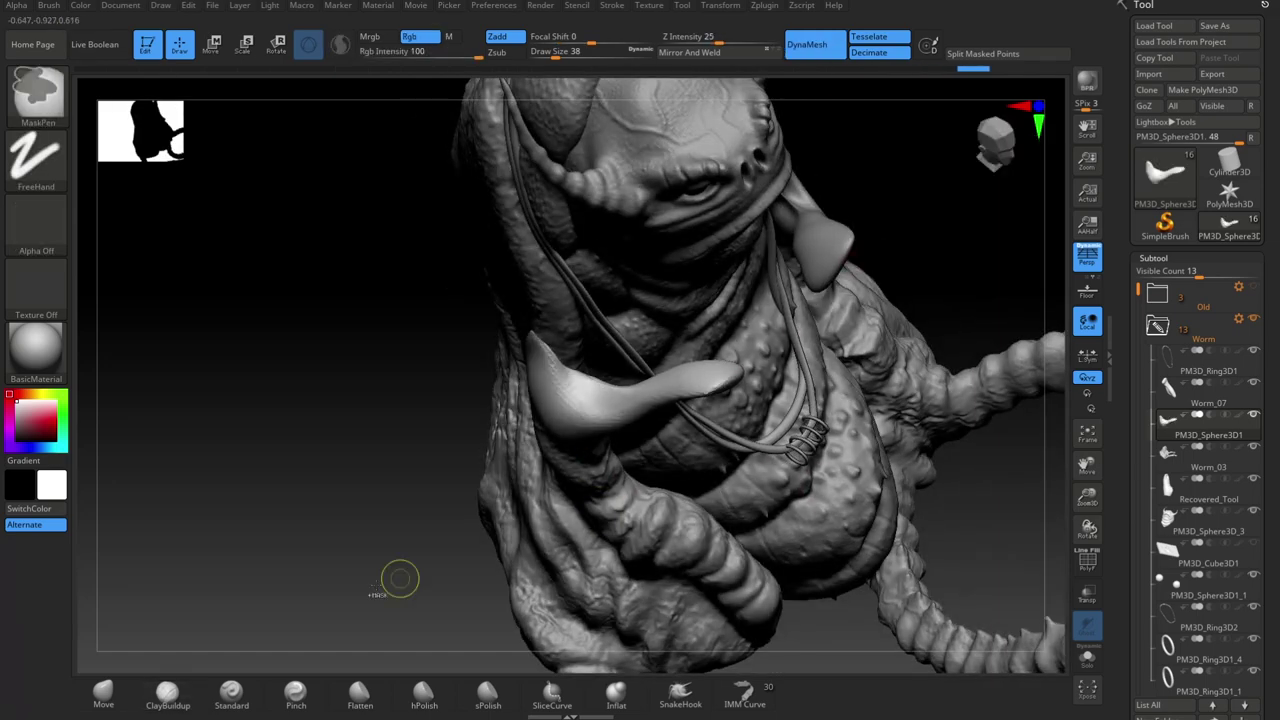
left_click(1158, 272)
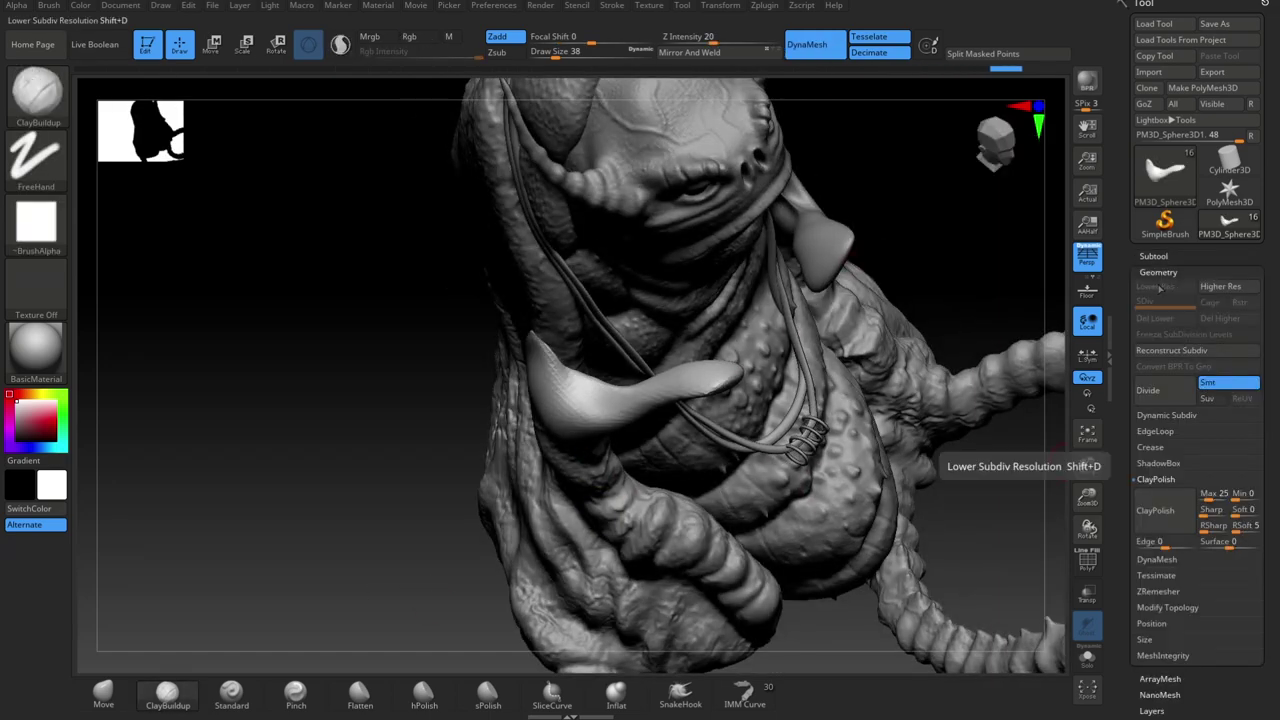
left_click(1157, 559)
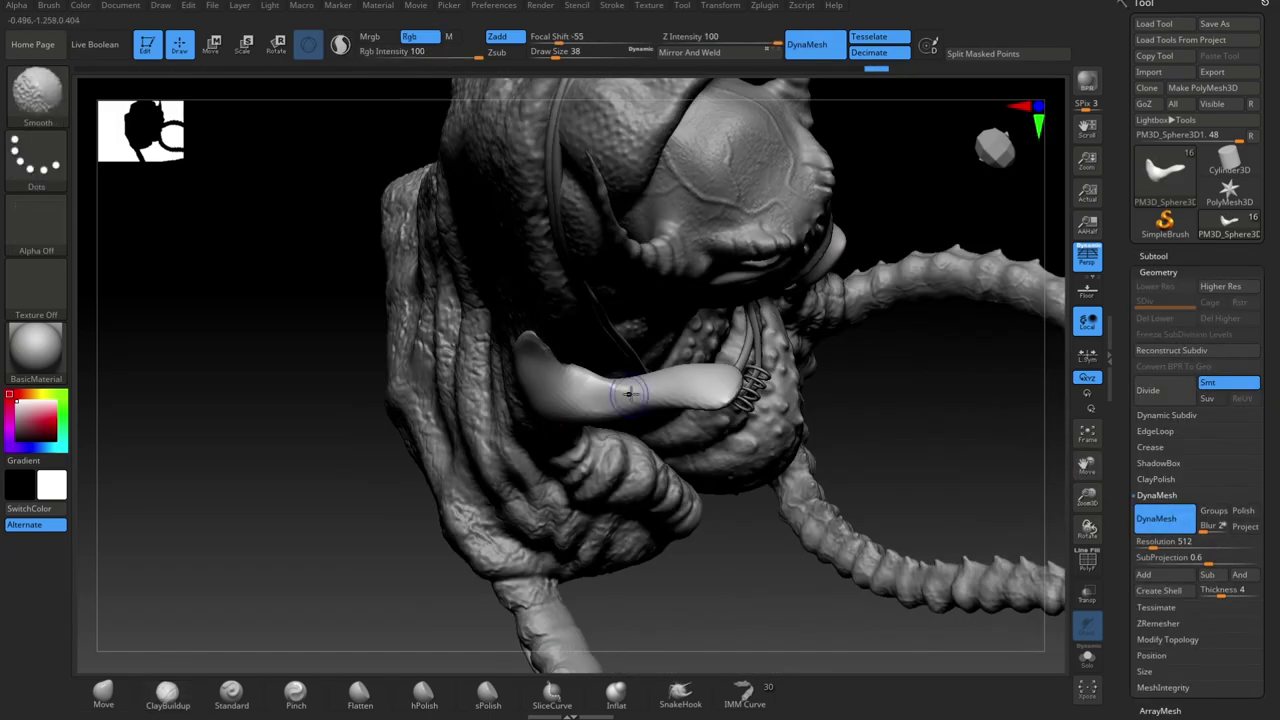
Step: Reshape the arm with the Move and Standard brushes and reposition its unmasked hand with the gizmo
key("b")
key("m")
key("v")
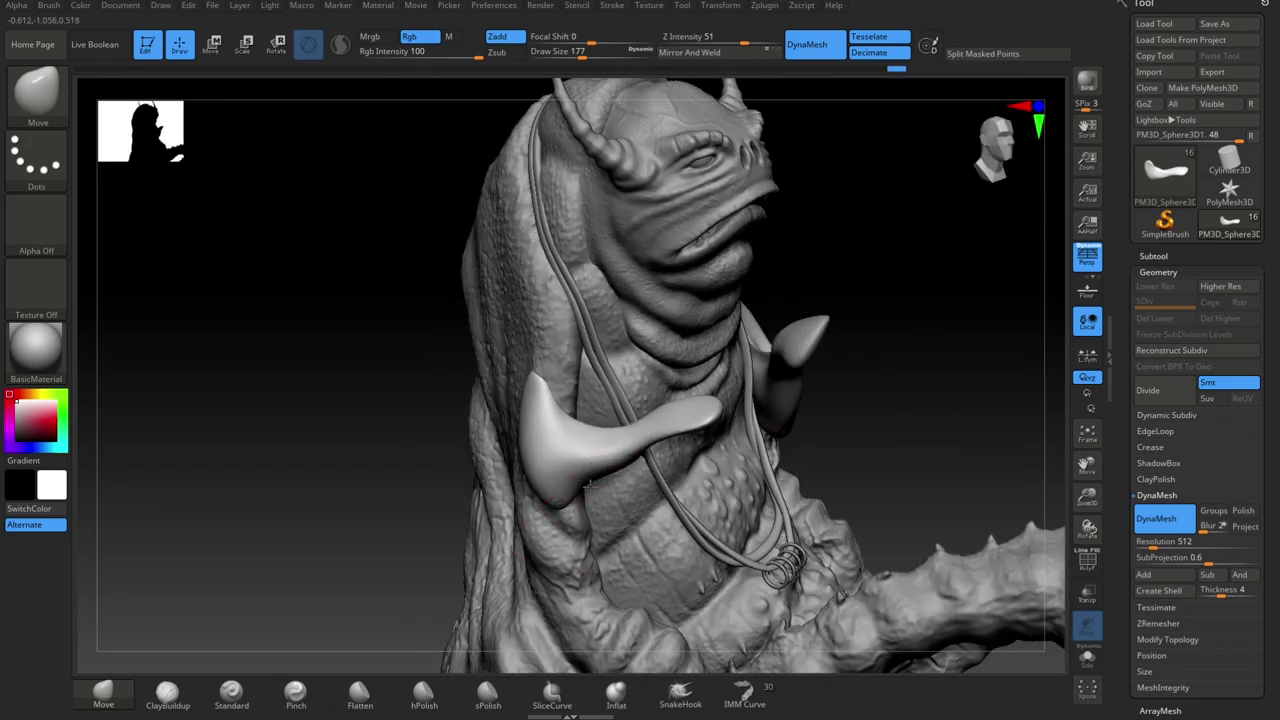
key("space")
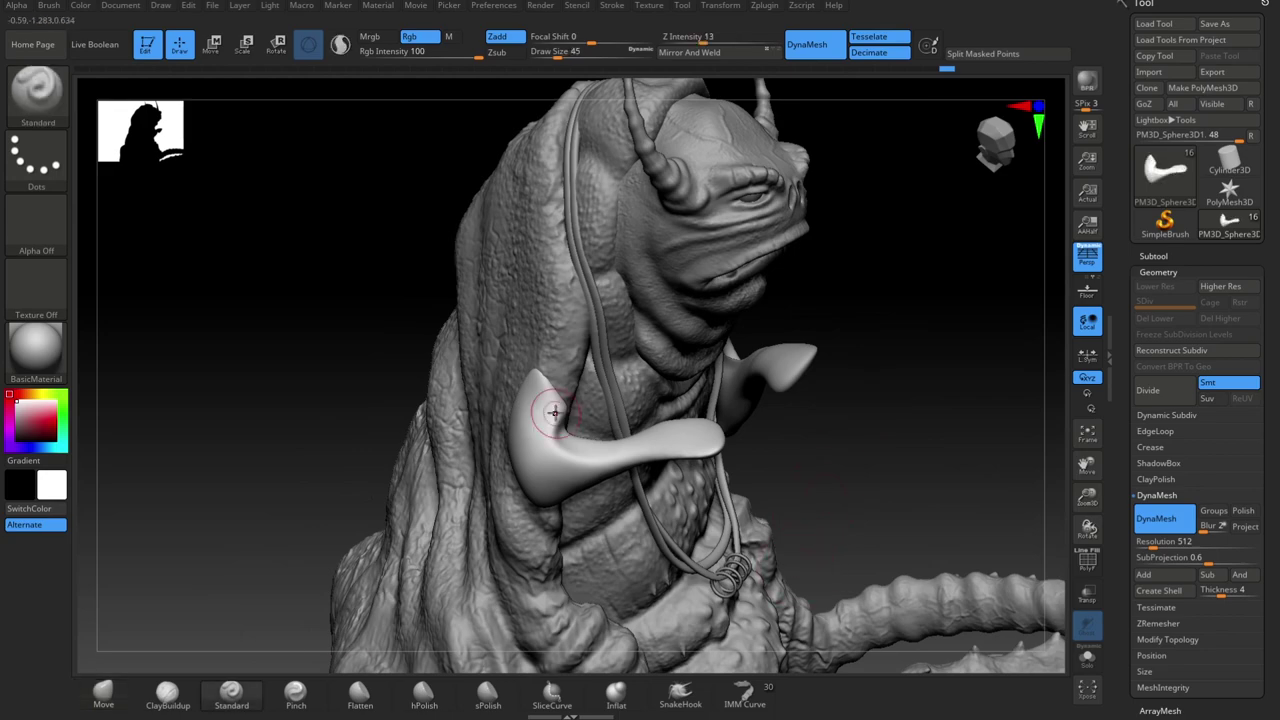
left_click_drag(792, 413, 766, 424)
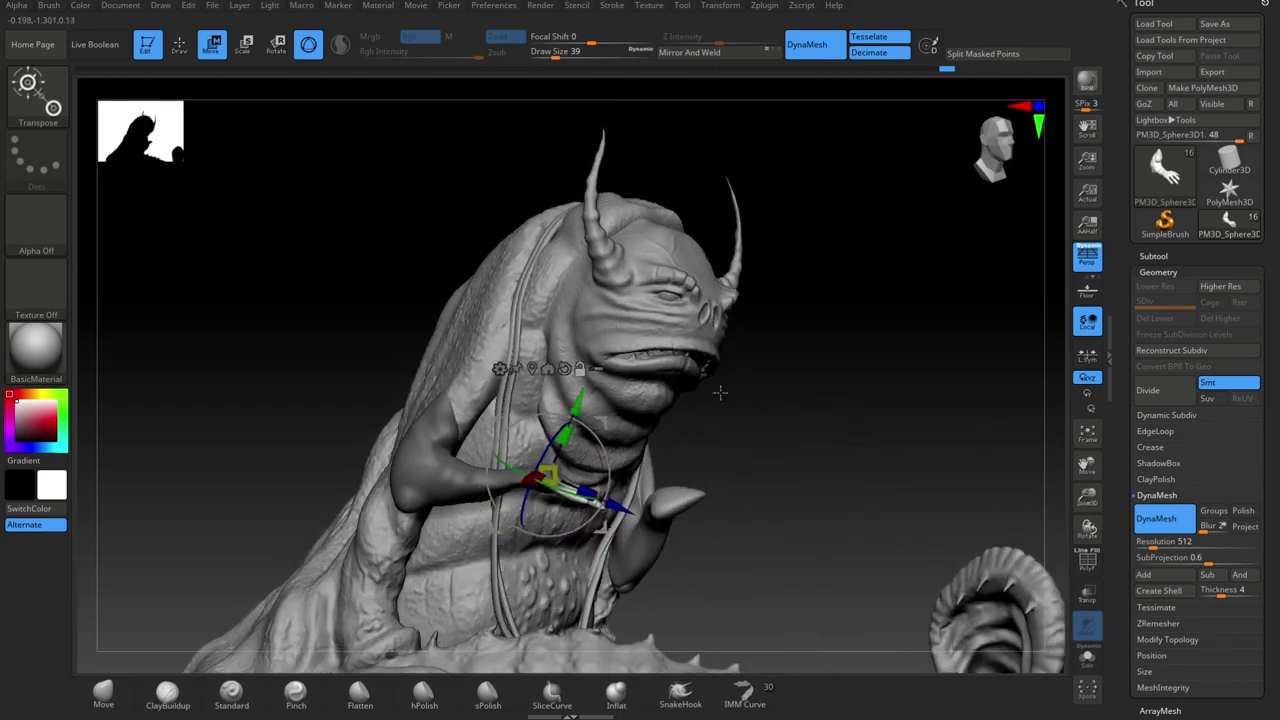
left_click_drag(608, 490, 612, 541)
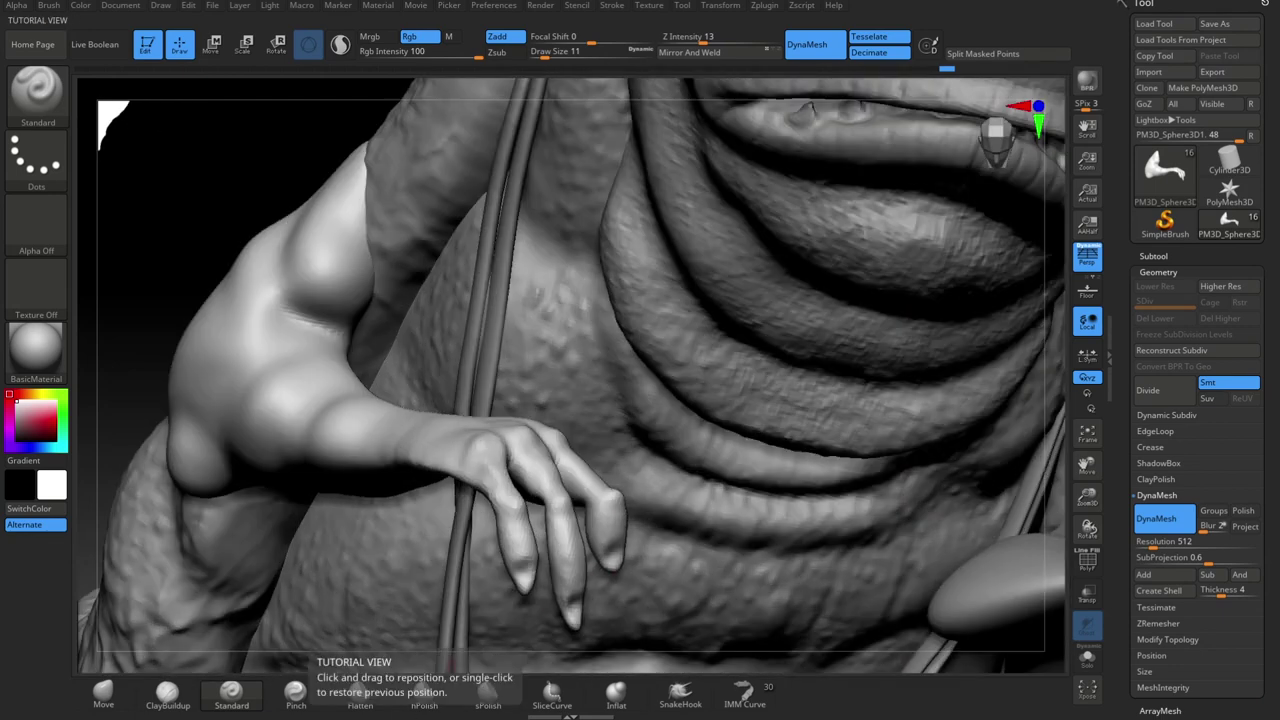
Step: Pull the fingertips out into pointed claws with the SnakeHook brush
left_click(680, 694)
left_click_drag(525, 588, 532, 614)
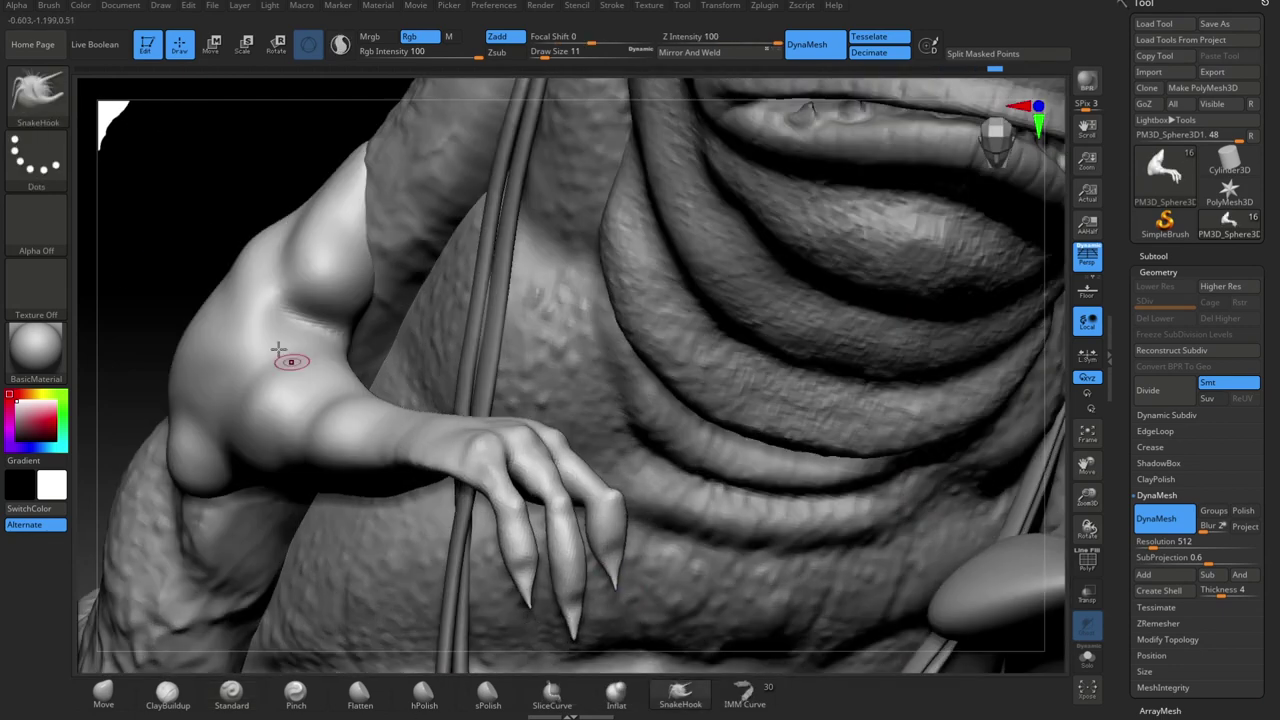
right_click_drag(616, 597, 570, 472)
Step: Refine the arm and hand proportions with the Move brush, checking them from several angles
key("space")
left_click_drag(912, 484, 926, 485)
key("b")
key("m")
key("v")
mouse_move(926, 523)
right_mouse_down()
mouse_move(540, 583)
mouse_move(737, 596)
right_mouse_up()
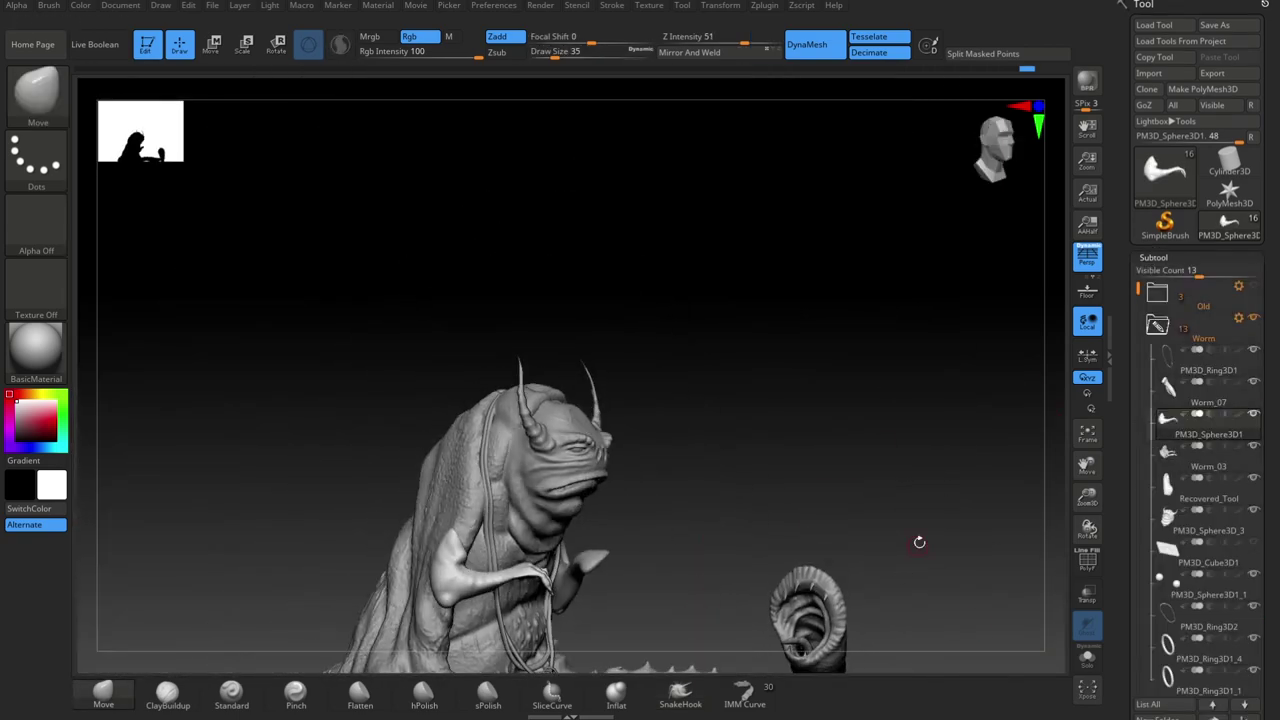
left_click_drag(920, 537, 671, 486)
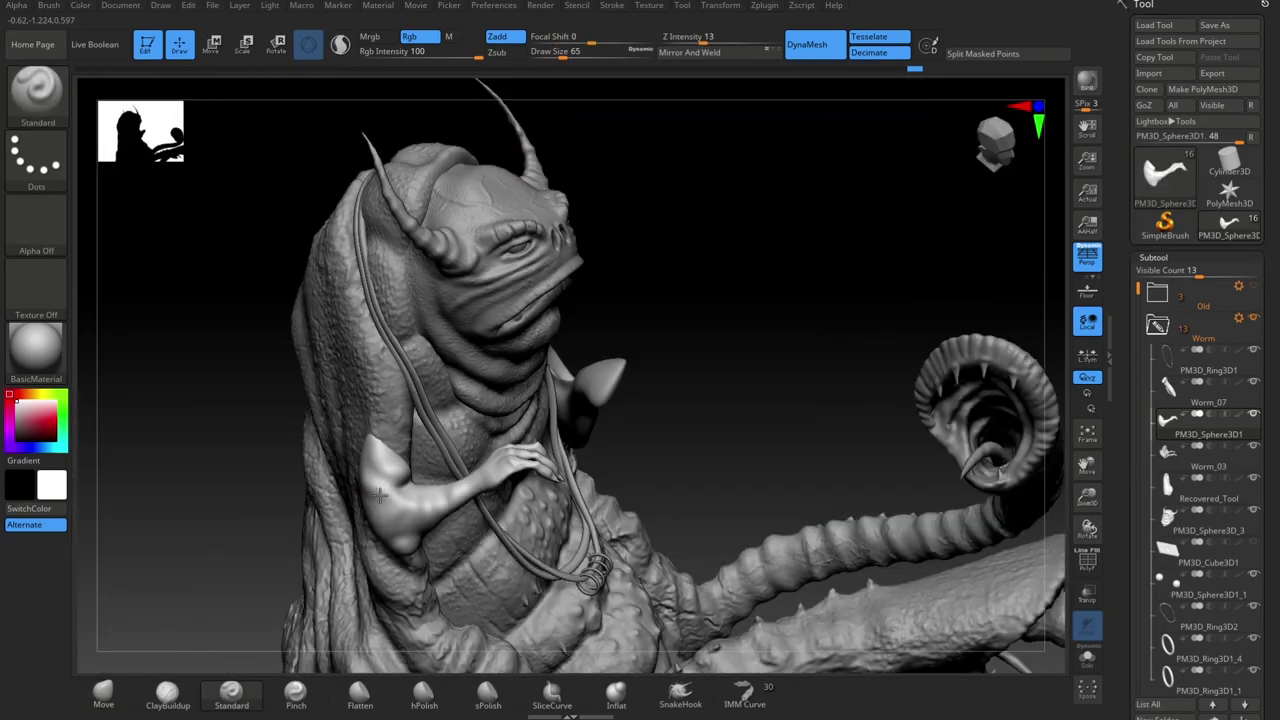
Step: Assign a speckled alpha to the Standard brush and sculpt bumpy skin texture over the arm
left_click(36, 224)
left_click(506, 228)
key("space")
left_click(700, 414)
key("space")
left_click_drag(723, 386, 657, 417)
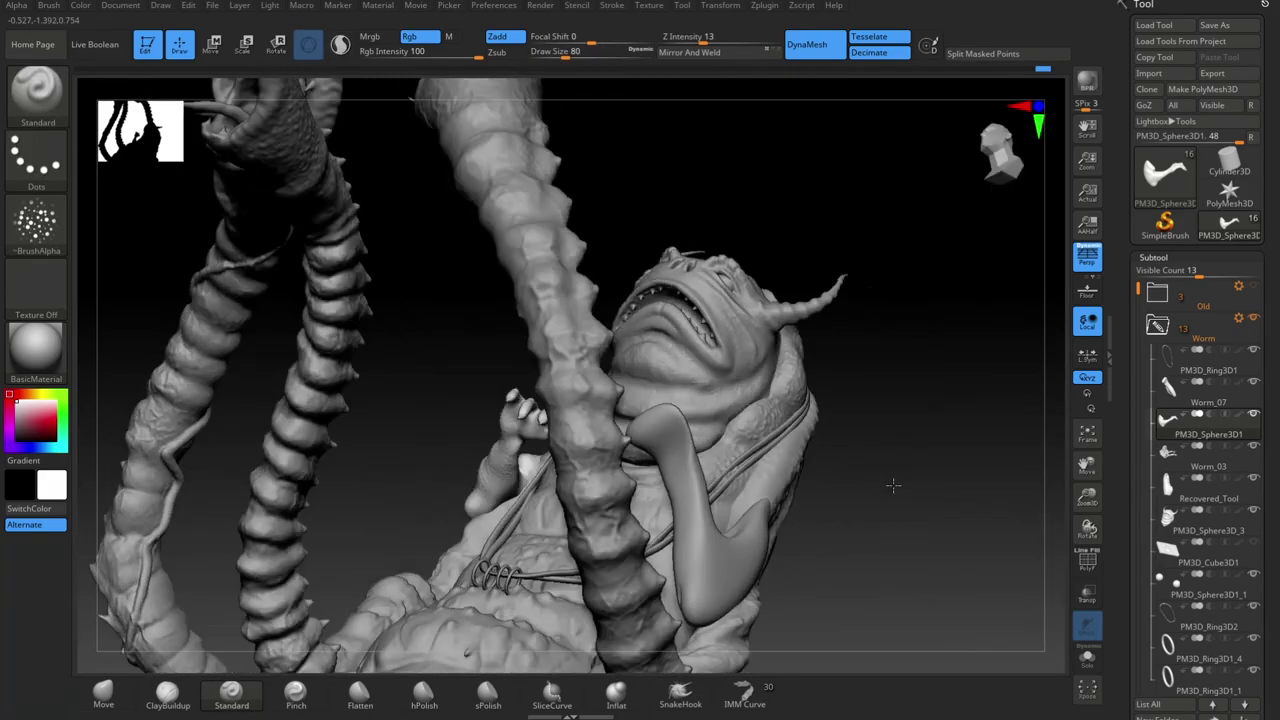
Step: Touch up the finished arm with the brush and reposition it against the body with the gizmo
left_click_drag(891, 486, 439, 440)
key("space")
left_click_drag(674, 537, 692, 537)
left_click_drag(388, 440, 429, 403)
left_click(430, 388, "alt")
key("w")
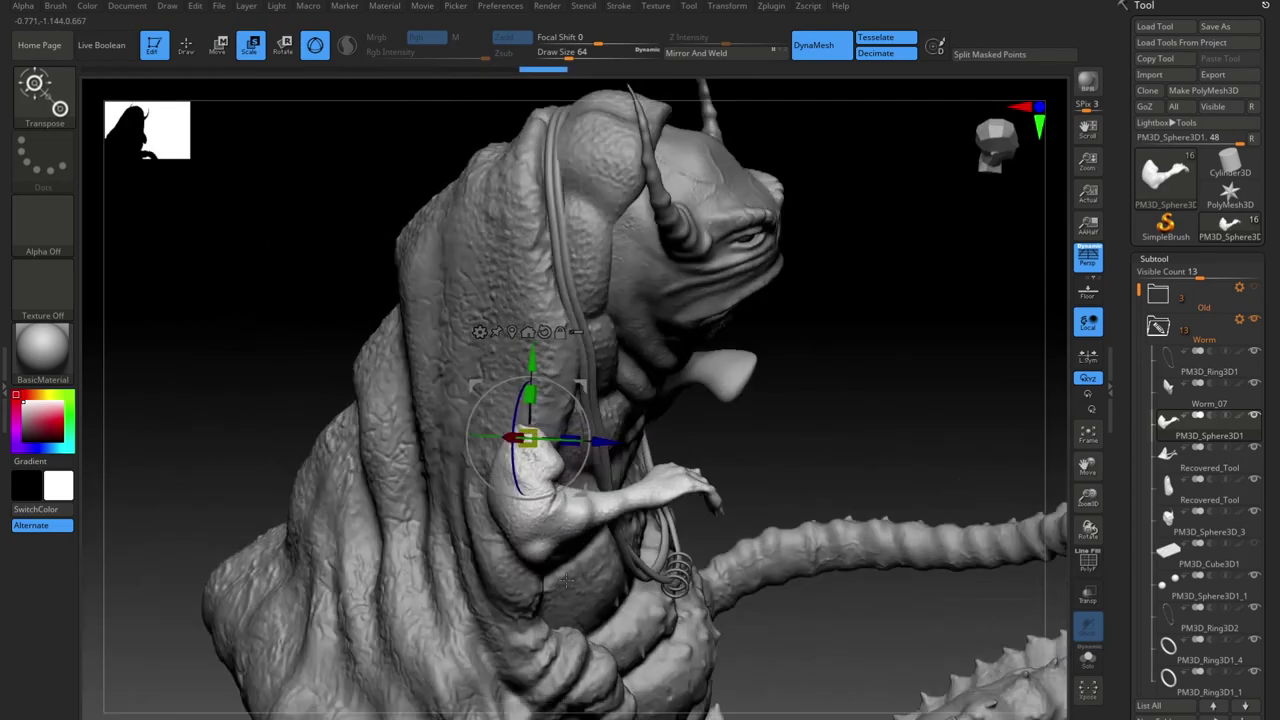
mouse_move(492, 379)
right_mouse_down()
mouse_move(883, 489)
mouse_move(645, 436)
mouse_move(834, 406)
mouse_move(929, 531)
mouse_move(654, 505)
right_mouse_up()
key("q")
key("space")
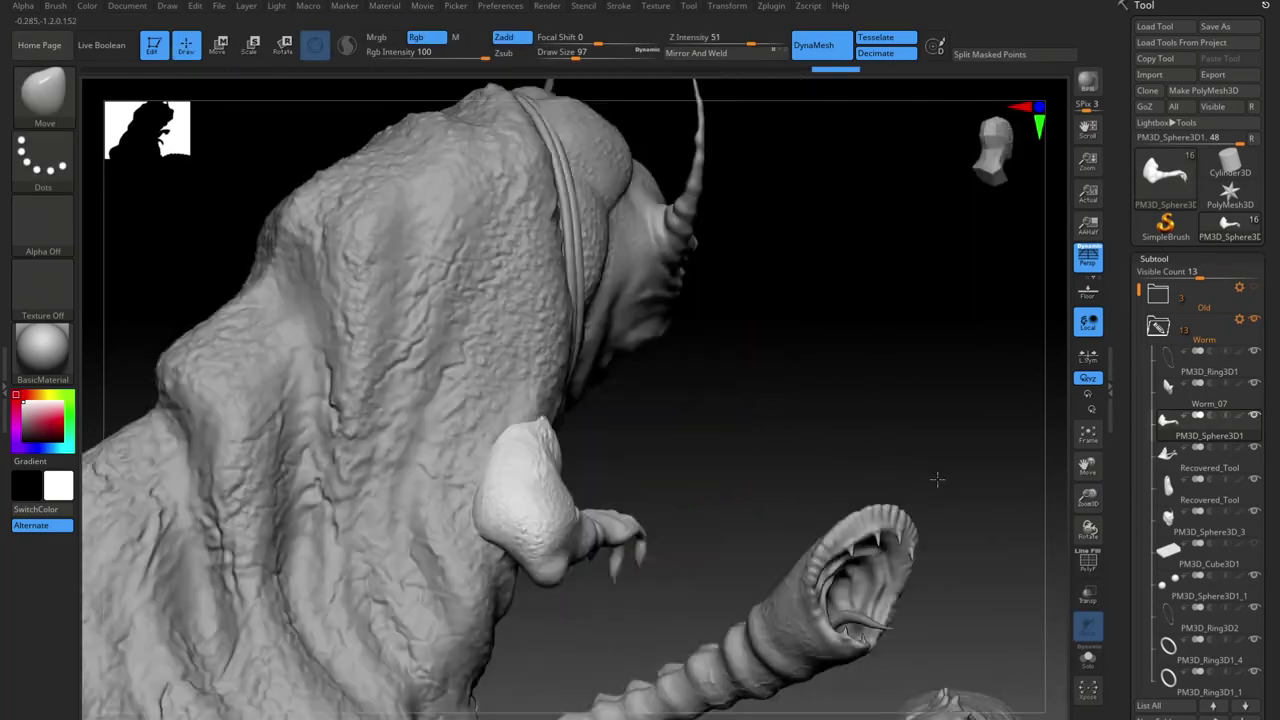
Step: Delete the rough, unfinished arm and mirror the finished arm onto that side with Mirror And Weld
left_click_drag(937, 477, 493, 490)
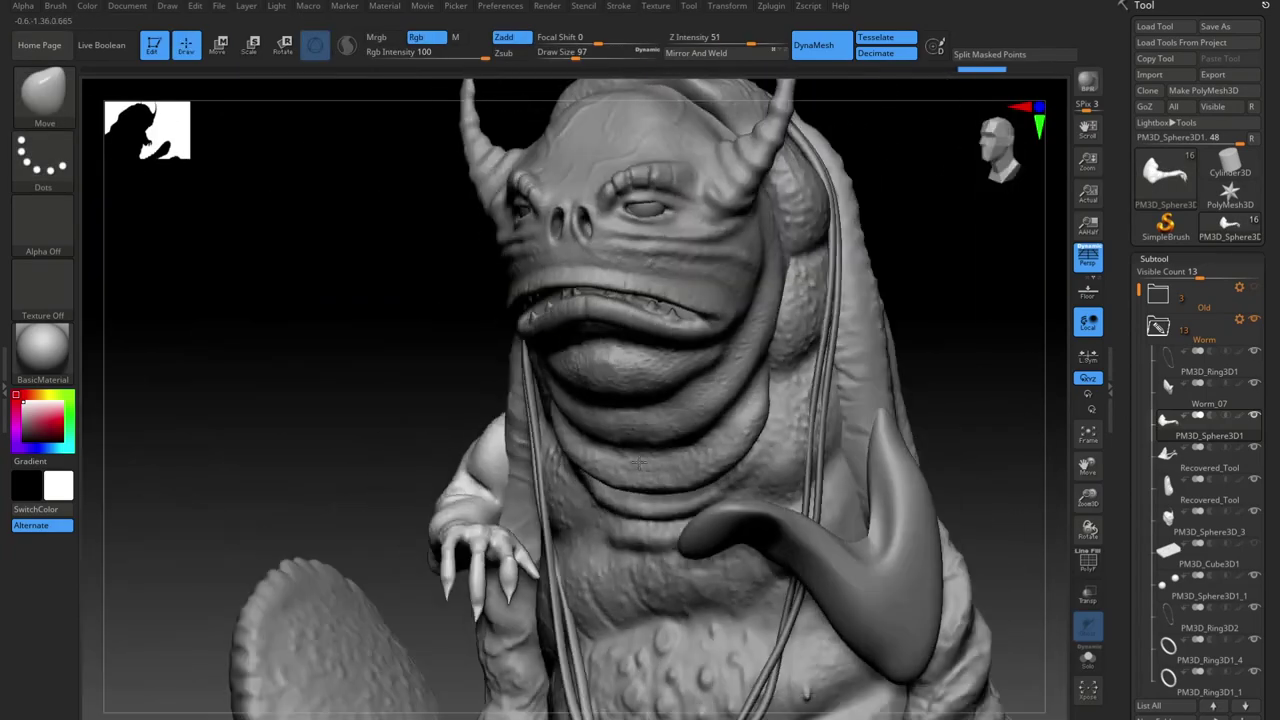
left_click(783, 503, "alt")
left_click_drag(1268, 693, 1268, 564)
left_click(1150, 711)
right_click_drag(960, 420, 880, 440)
left_click(716, 54)
left_click_drag(895, 447, 887, 405)
Step: Mask one of the two arms, split the masked points into a separate subtool and delete the surplus arm subtool
left_click(43, 95, "ctrl")
left_click(280, 185, "ctrl")
left_click_drag(812, 338, 663, 595, "ctrl")
left_click(990, 55)
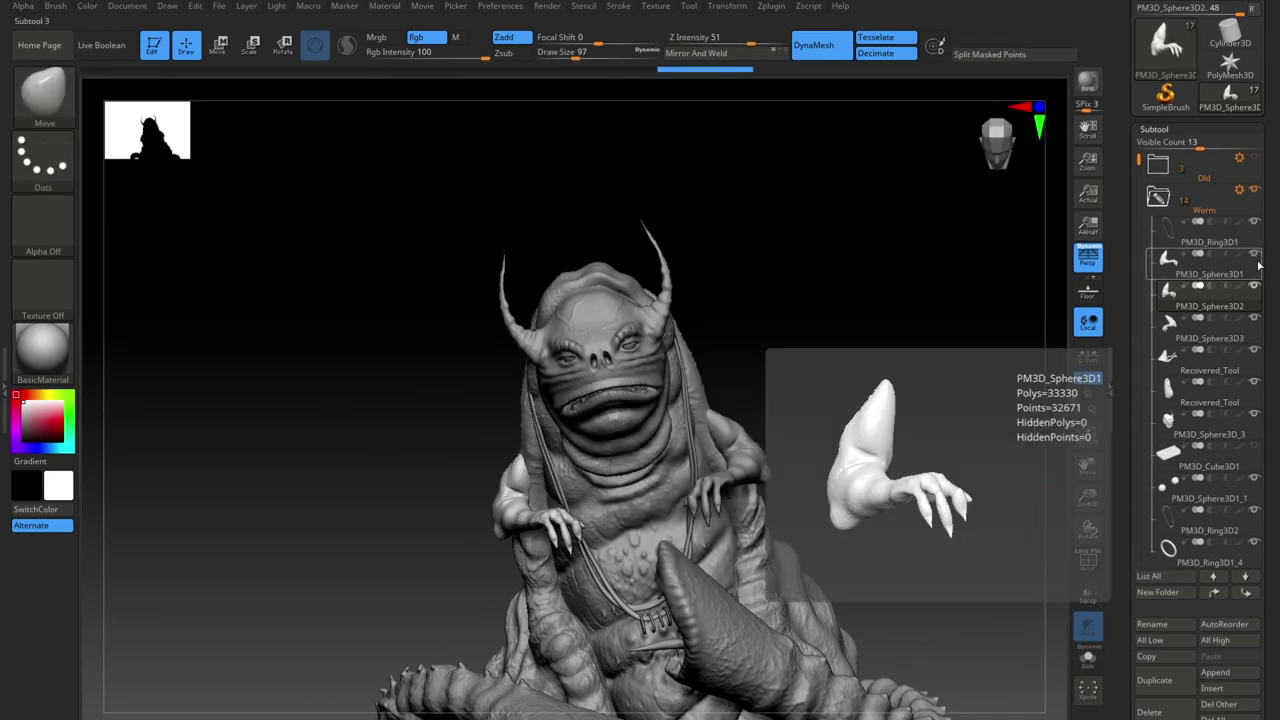
left_click(1150, 712)
left_click(940, 704)
Step: Repose the mirrored arm with masking and the gizmo so it hangs differently from the opposite arm
left_click_drag(870, 480, 969, 454)
left_click_drag(906, 386, 790, 360)
mouse_move(903, 183)
left_mouse_down()
mouse_move(909, 166)
mouse_move(930, 200)
left_mouse_up()
key("e")
left_click(618, 428, "ctrl")
left_click_drag(811, 210, 838, 222)
left_click_drag(520, 480, 600, 470)
left_click_drag(846, 300, 880, 315)
left_click_drag(420, 400, 300, 400)
left_click_drag(854, 403, 870, 390)
left_click_drag(850, 330, 780, 420)
left_click_drag(660, 402, 667, 397)
left_click_drag(838, 400, 850, 385)
left_click_drag(737, 424, 741, 446)
left_click_drag(800, 375, 862, 376)
left_click_drag(664, 420, 656, 428)
left_click_drag(866, 456, 837, 513)
key("q")
Step: Build up muscle forms on the upper arm and elbow with ClayBuildup at draw size 35, smoothing the strokes
left_click_drag(925, 495, 864, 524)
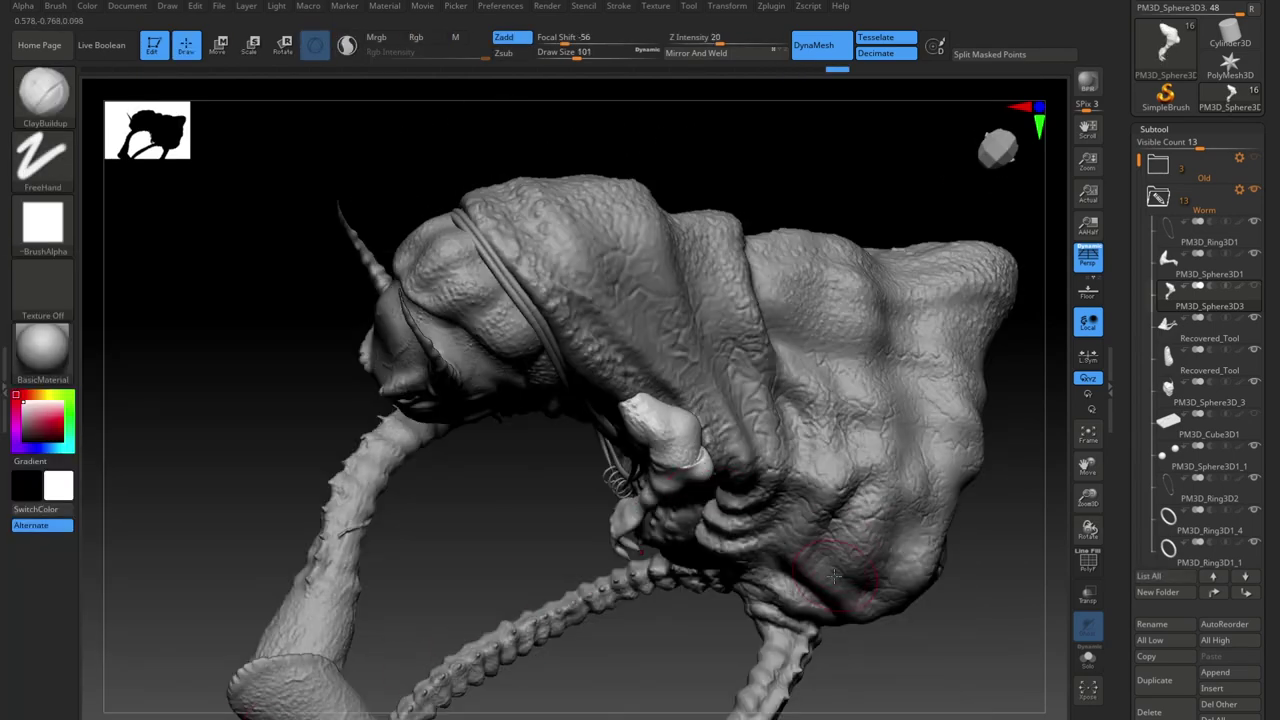
key("space")
left_click(844, 553)
left_click(808, 538)
left_click_drag(520, 480, 530, 560, "alt")
left_click_drag(615, 375, 660, 425)
left_click_drag(480, 560, 551, 557)
left_click_drag(672, 390, 700, 440, "shift")
left_click_drag(470, 540, 620, 580)
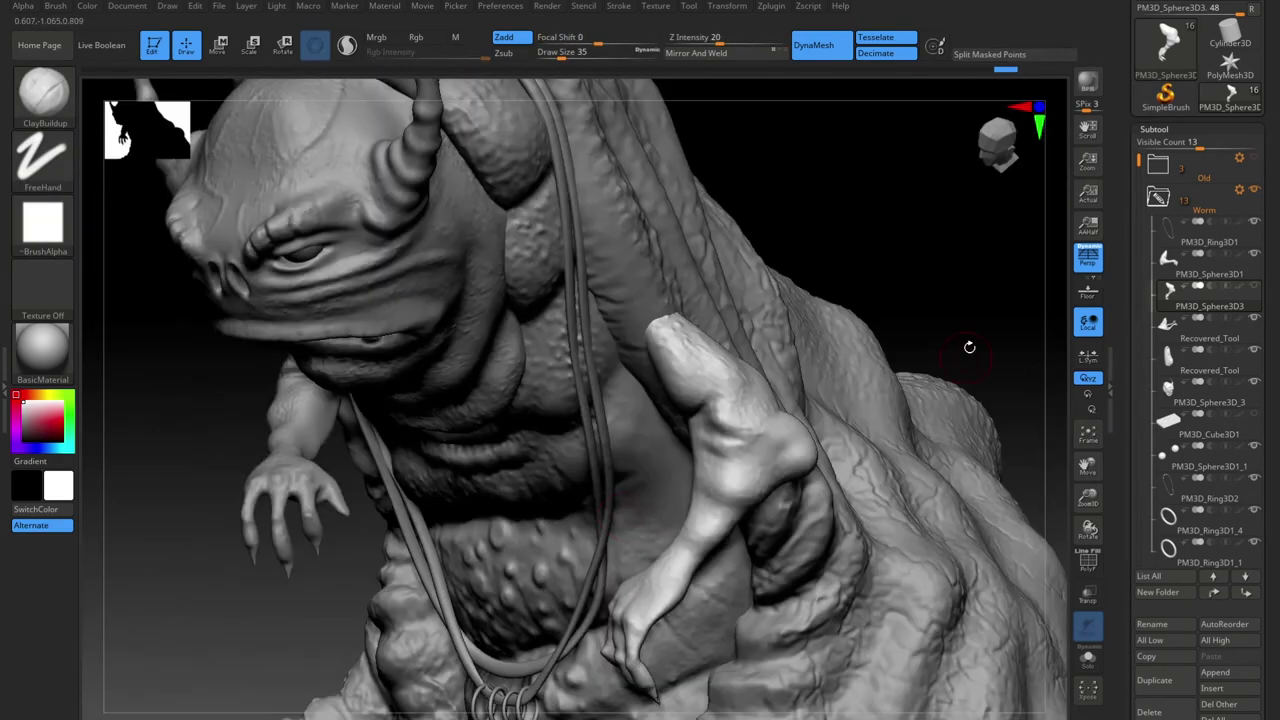
Step: Pull the elbow and upper arm into shape with the Move brush
left_click_drag(912, 458, 848, 462)
key("b")
key("m")
key("v")
left_click_drag(778, 429, 722, 440)
Step: Choose Alpha 23 and sculpt speckled skin texture on the arm with the Standard brush
left_click(42, 225)
left_click(187, 354)
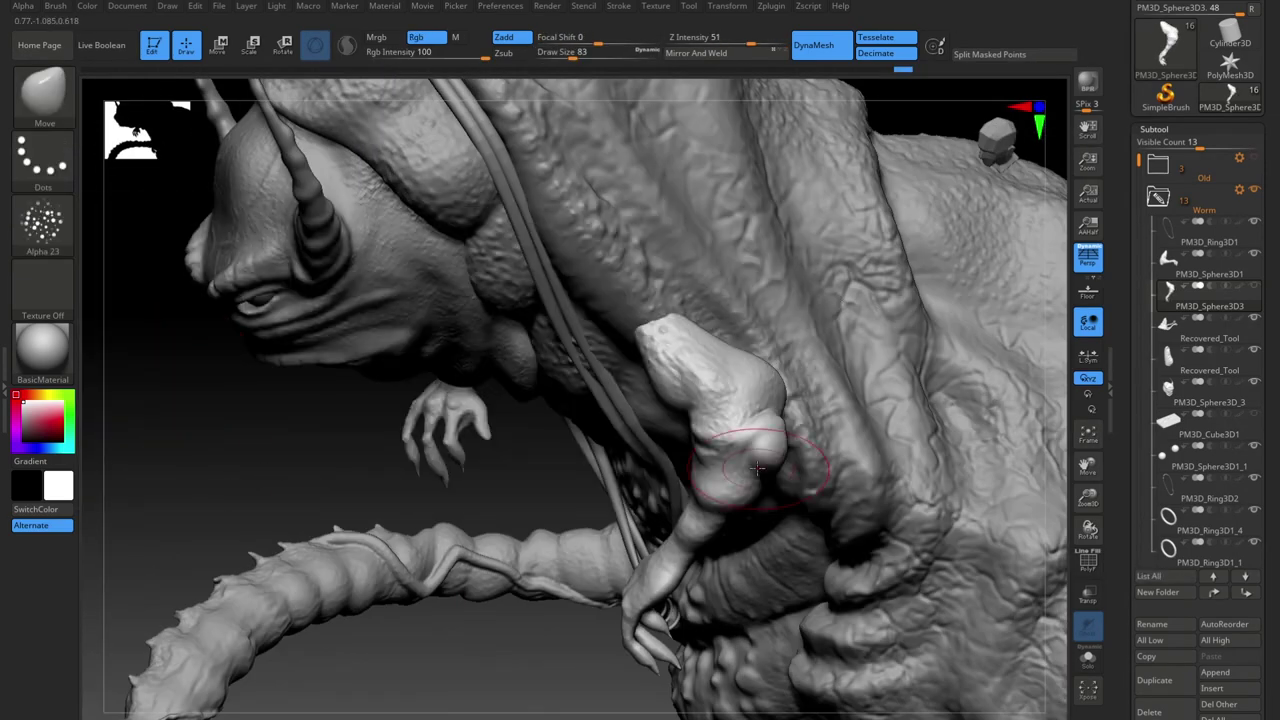
key("b")
key("s")
key("t")
mouse_move(815, 412)
left_mouse_down()
mouse_move(842, 430)
mouse_move(960, 314)
mouse_move(1035, 330)
left_mouse_up()
left_click(660, 415, "alt")
Step: Select the reposed arm and rotate its unmasked hand into a new pose with the gizmo, adjusting from several angles
left_click_drag(1035, 485, 974, 660)
right_click_drag(974, 660, 863, 486, "ctrl")
left_click_drag(863, 486, 835, 480)
left_click_drag(915, 425, 940, 451)
mouse_move(940, 451)
right_mouse_down("ctrl")
mouse_move(809, 663)
mouse_move(834, 504)
mouse_move(694, 592)
right_mouse_up("ctrl")
left_click(712, 476, "alt")
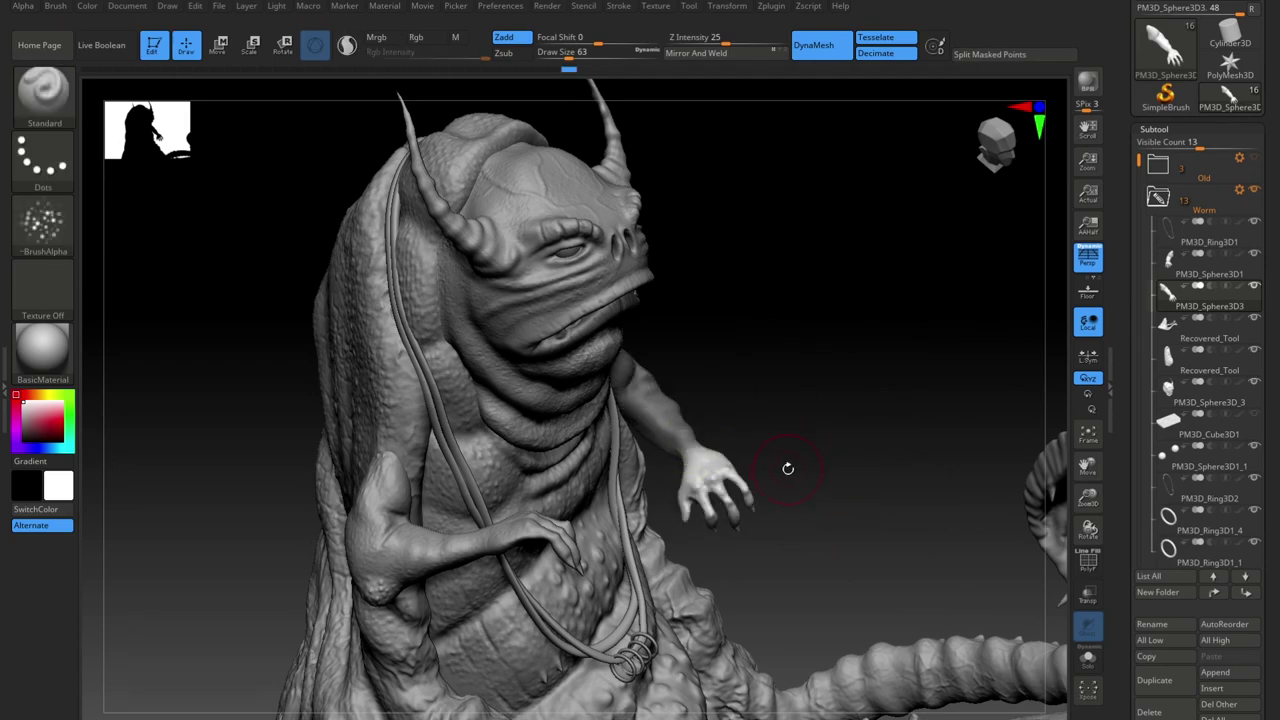
key("e")
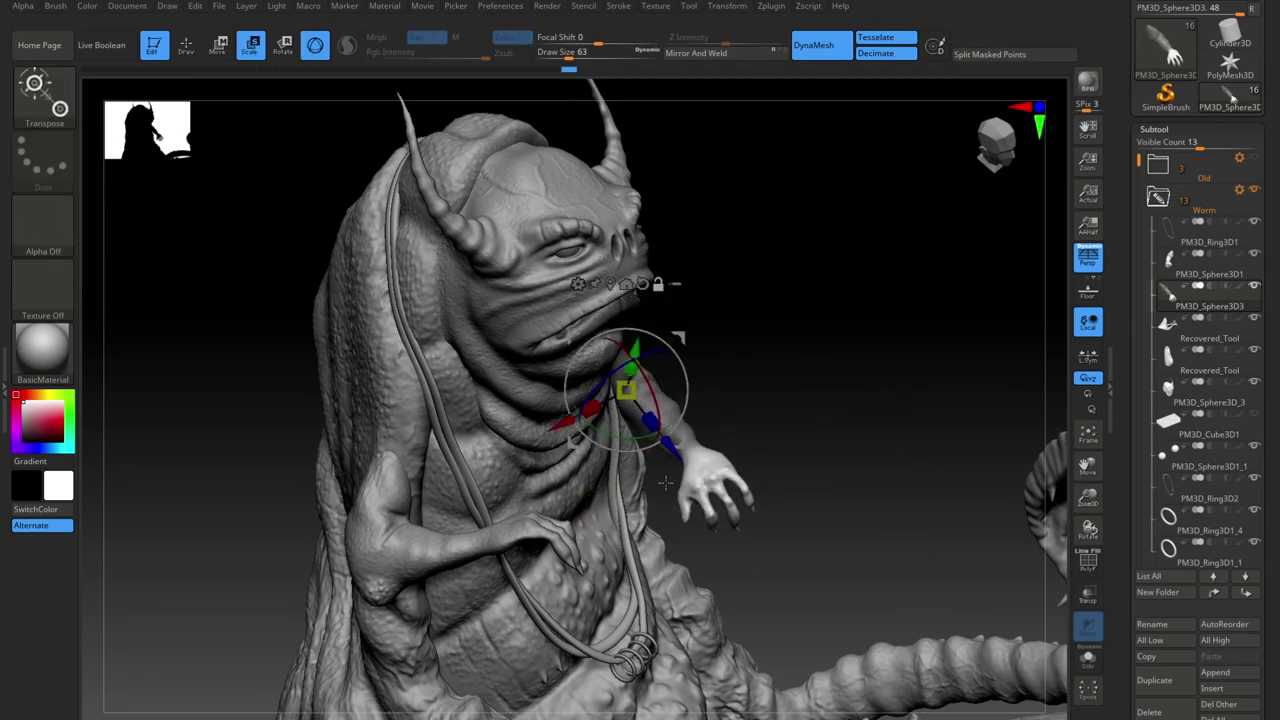
right_click_drag(730, 500, 765, 490)
left_click_drag(728, 425, 734, 418)
right_click_drag(765, 430, 810, 440)
left_click_drag(745, 425, 757, 450)
right_click_drag(780, 480, 690, 430)
left_click_drag(732, 418, 748, 440)
right_click_drag(800, 410, 920, 400)
mouse_move(800, 440)
right_mouse_down()
mouse_move(866, 454)
mouse_move(817, 449)
mouse_move(790, 390)
right_mouse_up()
mouse_move(714, 414)
left_mouse_down()
mouse_move(696, 386)
mouse_move(729, 368)
left_mouse_up()
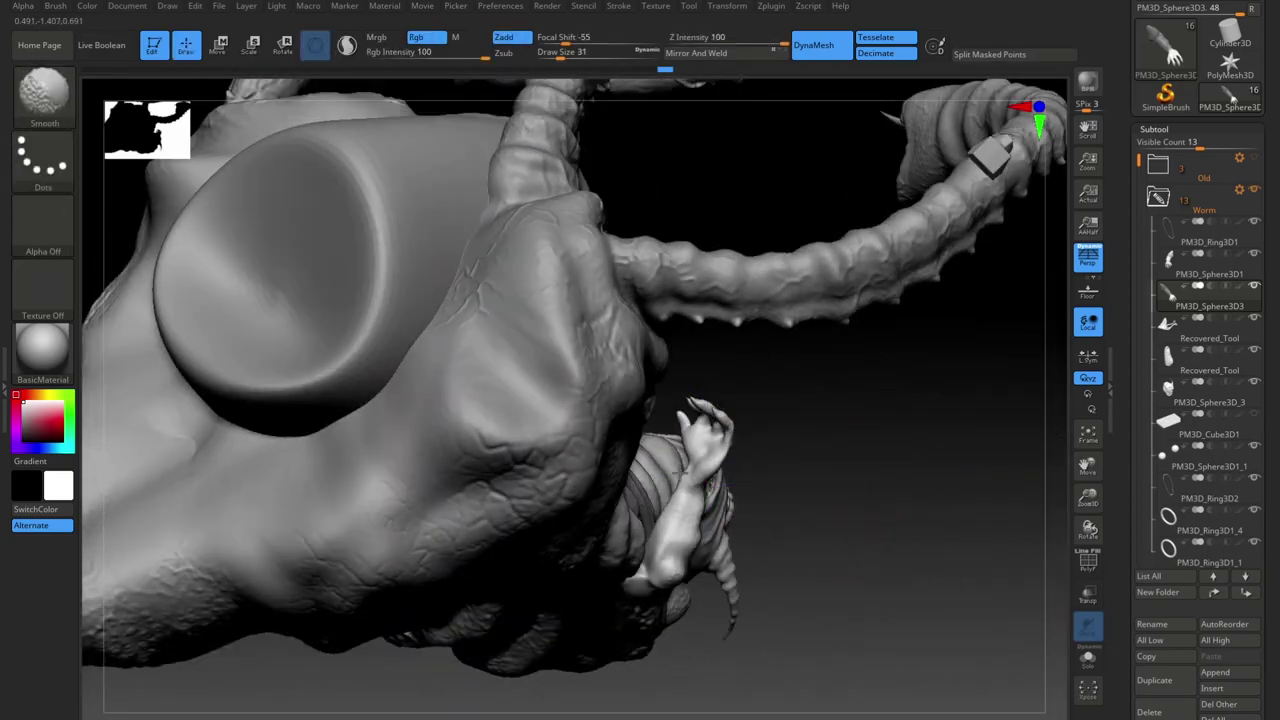
Step: Smooth the transition between the forearm and the reposed hand with the Smooth brush
left_click_drag(480, 560, 350, 630)
left_click_drag(430, 690, 380, 590)
left_click_drag(700, 494, 708, 486)
mouse_move(340, 540)
left_mouse_down()
mouse_move(278, 600)
mouse_move(400, 500)
left_mouse_up()
left_click_drag(722, 500, 730, 472)
left_click_drag(560, 420, 780, 470)
mouse_move(722, 500)
left_mouse_down()
mouse_move(714, 490)
mouse_move(783, 407)
mouse_move(92, 291)
left_mouse_up()
left_click_drag(800, 508, 634, 519)
Step: Show the ground base subtool and adjust its surface around the creature with short brush strokes
left_click_drag(760, 400, 1000, 560, "alt")
left_click(1254, 414)
left_click(1209, 434)
left_click_drag(584, 601, 584, 592)
mouse_move(480, 480)
left_mouse_down()
mouse_move(546, 604)
mouse_move(511, 590)
left_mouse_up()
left_click_drag(514, 618, 455, 590)
mouse_move(452, 594)
left_mouse_down()
mouse_move(449, 582)
mouse_move(478, 582)
left_mouse_up()
right_click_drag(478, 582, 440, 568)
left_click_drag(435, 583, 431, 548)
Step: Mask part of the creature's body and reposition the free tentacle portions with the gizmo
mouse_move(690, 520)
left_mouse_down()
mouse_move(629, 575)
mouse_move(740, 610)
mouse_move(790, 550)
mouse_move(874, 530)
left_mouse_up()
left_click(668, 474, "alt")
mouse_move(915, 430)
left_mouse_down()
mouse_move(1026, 489)
mouse_move(930, 560)
mouse_move(880, 520)
left_mouse_up()
left_click_drag(752, 420, 676, 445, "ctrl")
mouse_move(860, 400)
left_mouse_down()
mouse_move(800, 440)
mouse_move(803, 500)
mouse_move(870, 380)
left_mouse_up()
key("e")
left_click_drag(703, 543, 690, 545)
left_click_drag(870, 380, 860, 420)
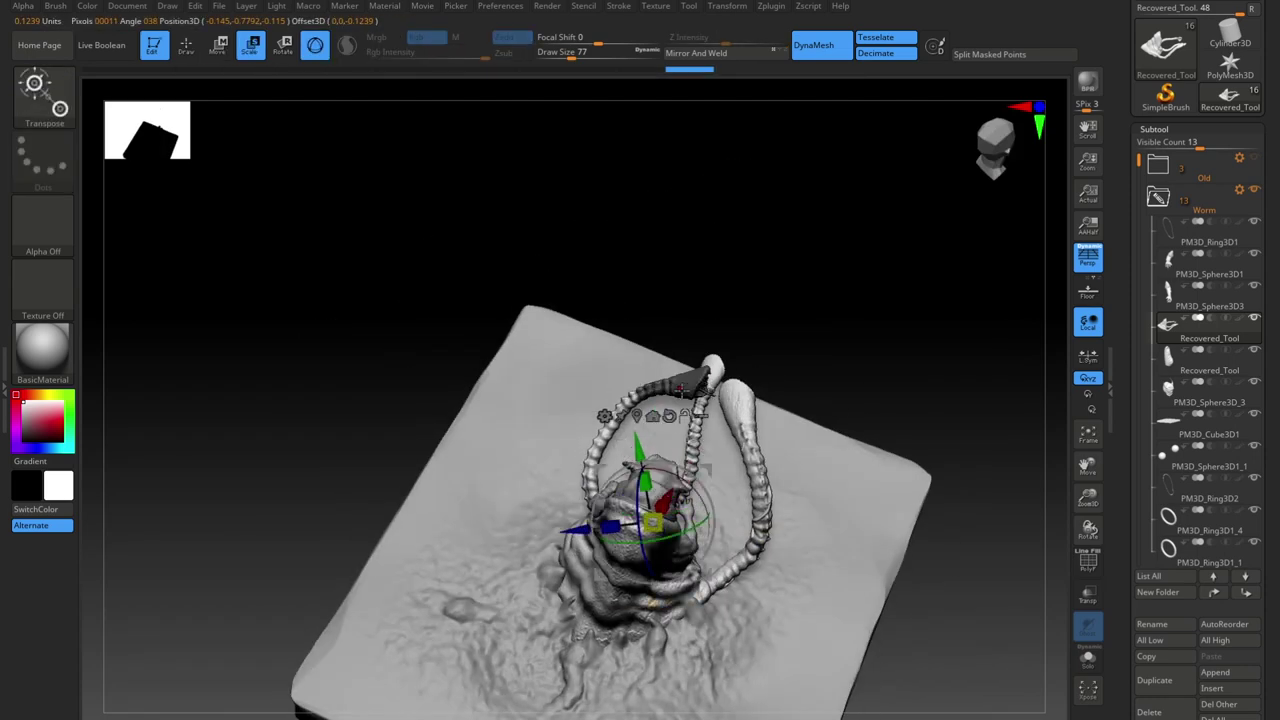
mouse_move(817, 351)
left_mouse_down()
mouse_move(900, 300)
mouse_move(889, 454)
mouse_move(814, 354)
left_mouse_up()
mouse_move(430, 690)
left_mouse_down("shift")
mouse_move(506, 671)
mouse_move(866, 440)
mouse_move(860, 520)
left_mouse_up("shift")
left_click_drag(763, 454, 830, 436)
mouse_move(890, 350)
left_mouse_down()
mouse_move(906, 369)
mouse_move(846, 497)
mouse_move(891, 491)
mouse_move(940, 445)
mouse_move(946, 420)
mouse_move(900, 560)
mouse_move(805, 497)
mouse_move(900, 537)
mouse_move(947, 590)
left_mouse_up()
key("q")
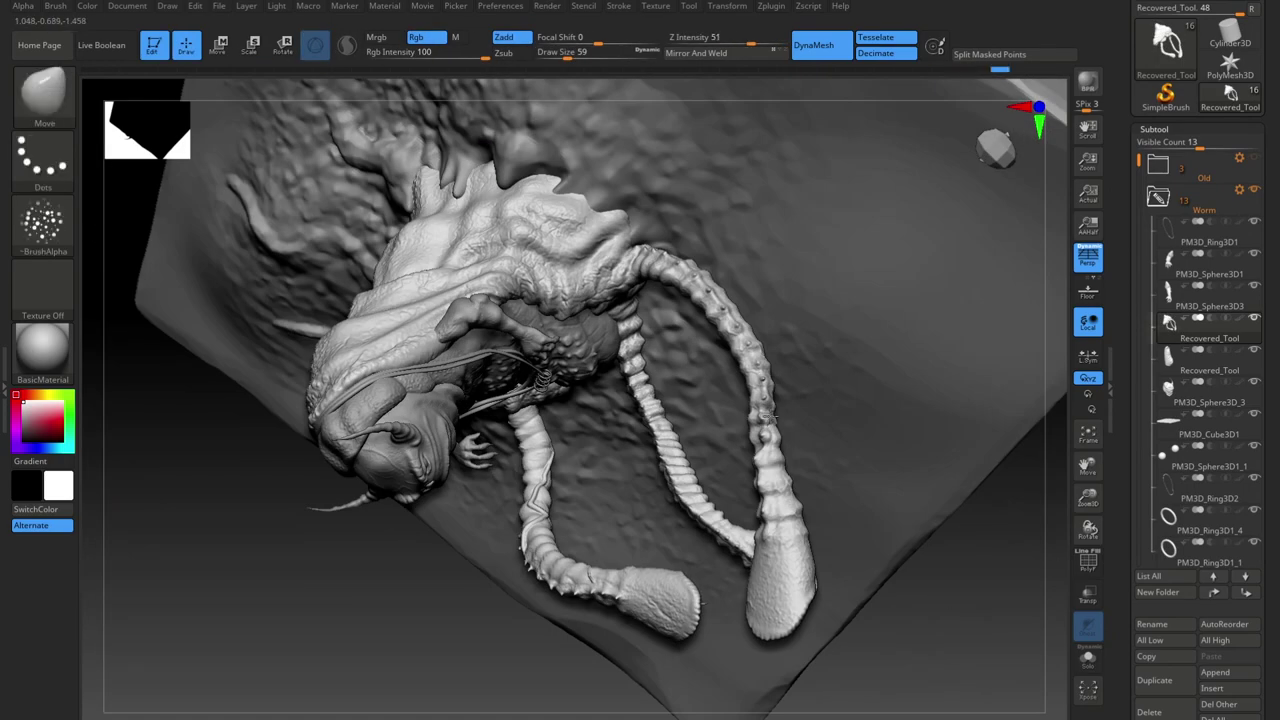
Step: Refine the long tentacle's curve with the Move brush and switch back to the Standard brush
left_click_drag(755, 428, 773, 426)
mouse_move(870, 480)
left_mouse_down()
mouse_move(946, 526)
mouse_move(950, 510)
mouse_move(903, 514)
mouse_move(870, 480)
left_mouse_up()
mouse_move(774, 413)
left_mouse_down()
mouse_move(830, 400)
mouse_move(849, 343)
mouse_move(775, 434)
mouse_move(271, 708)
mouse_move(744, 431)
left_mouse_up()
key("b")
key("s")
key("t")
mouse_move(660, 560)
left_mouse_down()
mouse_move(640, 440)
mouse_move(766, 391)
mouse_move(651, 434)
mouse_move(803, 422)
mouse_move(757, 480)
mouse_move(591, 566)
mouse_move(781, 626)
mouse_move(884, 488)
mouse_move(889, 417)
mouse_move(943, 420)
mouse_move(806, 383)
mouse_move(778, 399)
mouse_move(796, 398)
left_mouse_up()
Step: Fill the ground base with brown and the belly subtool with a pale cream colour
left_click(1158, 197)
left_click_drag(1274, 122, 1274, 252)
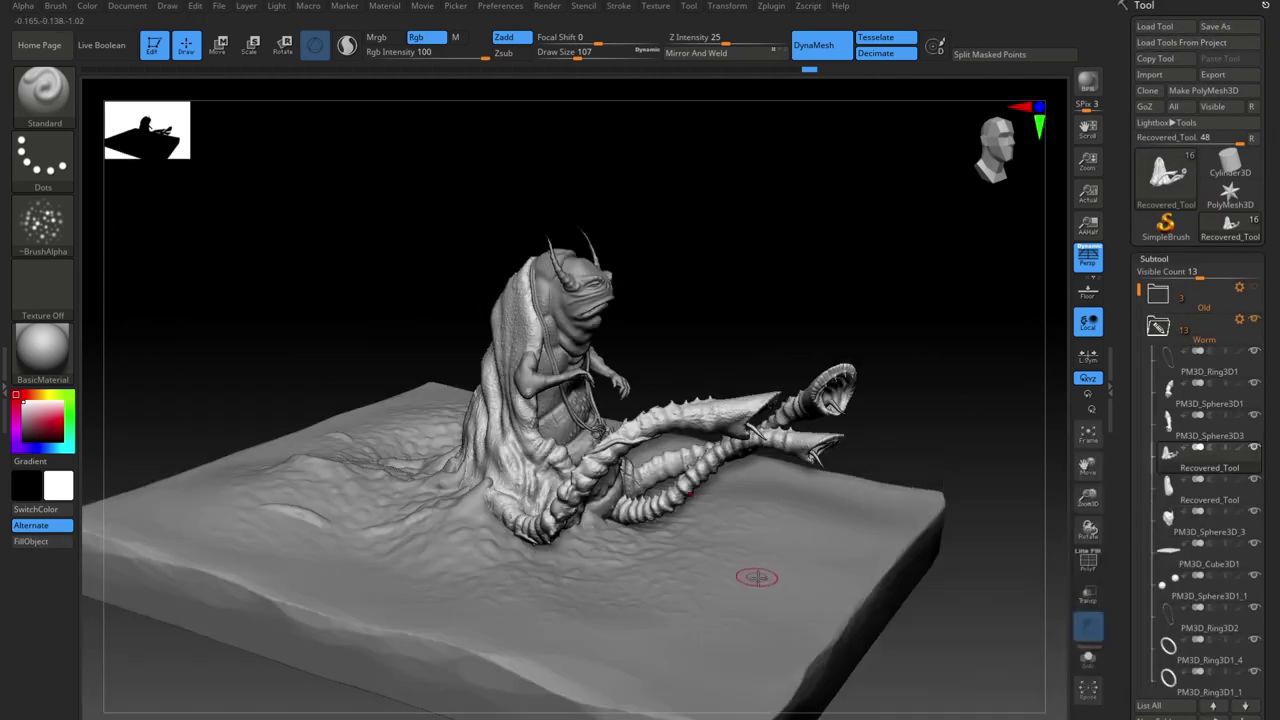
mouse_move(34, 412)
left_mouse_down()
mouse_move(44, 434)
mouse_move(40, 404)
left_mouse_up()
left_click(1170, 520)
left_click(1180, 496)
left_click(28, 395)
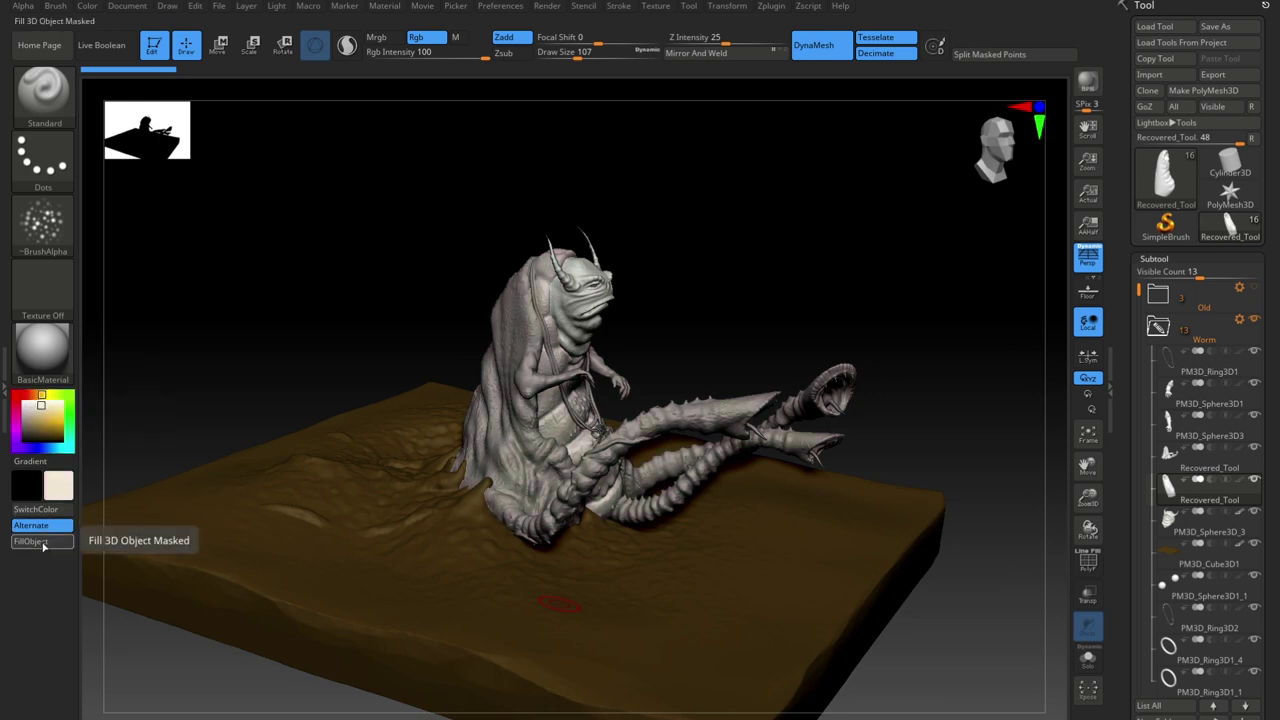
Step: Pick a muted green and fill the outer body with tentacles and both arms with it
left_click(1176, 460)
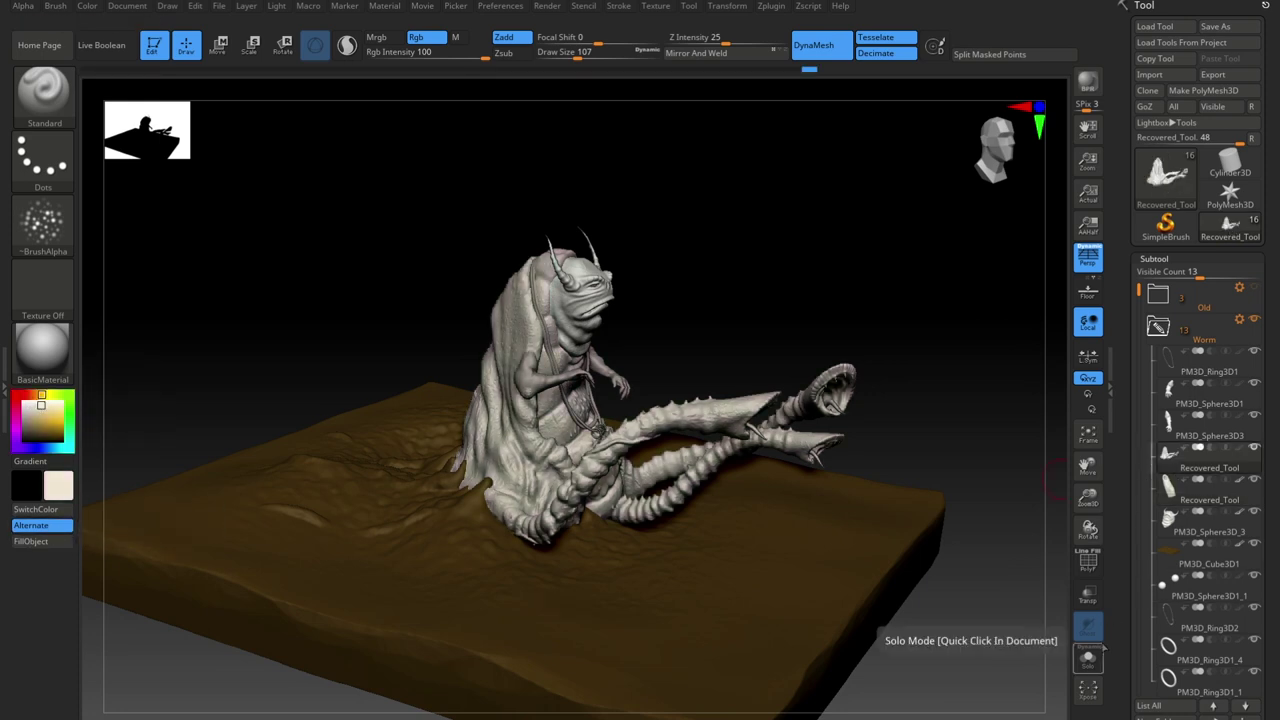
left_click(56, 395)
left_click(46, 411)
left_click(39, 415)
left_click(36, 426)
left_click(33, 422)
left_click(39, 546)
left_click_drag(950, 440, 948, 480)
left_click(1178, 426)
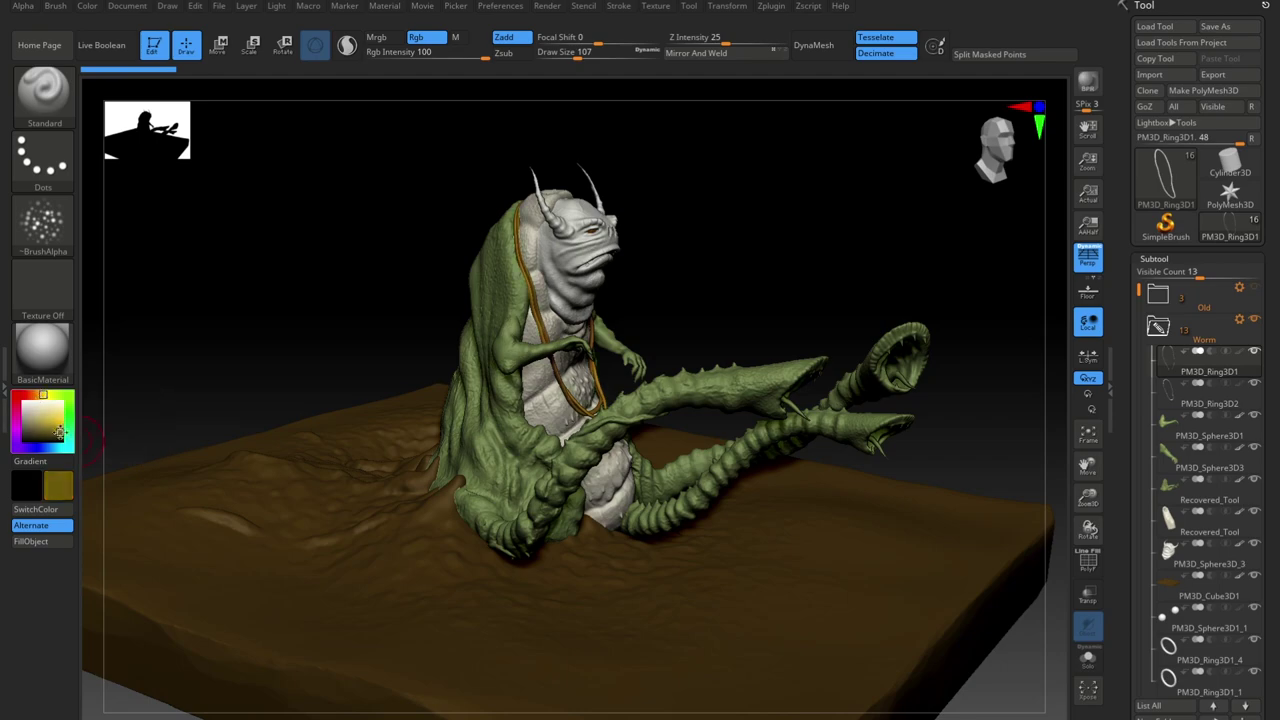
Step: Fill the necklace cords with yellow and the small pendant rings with grey
left_click_drag(800, 245, 872, 540)
left_click(1178, 648)
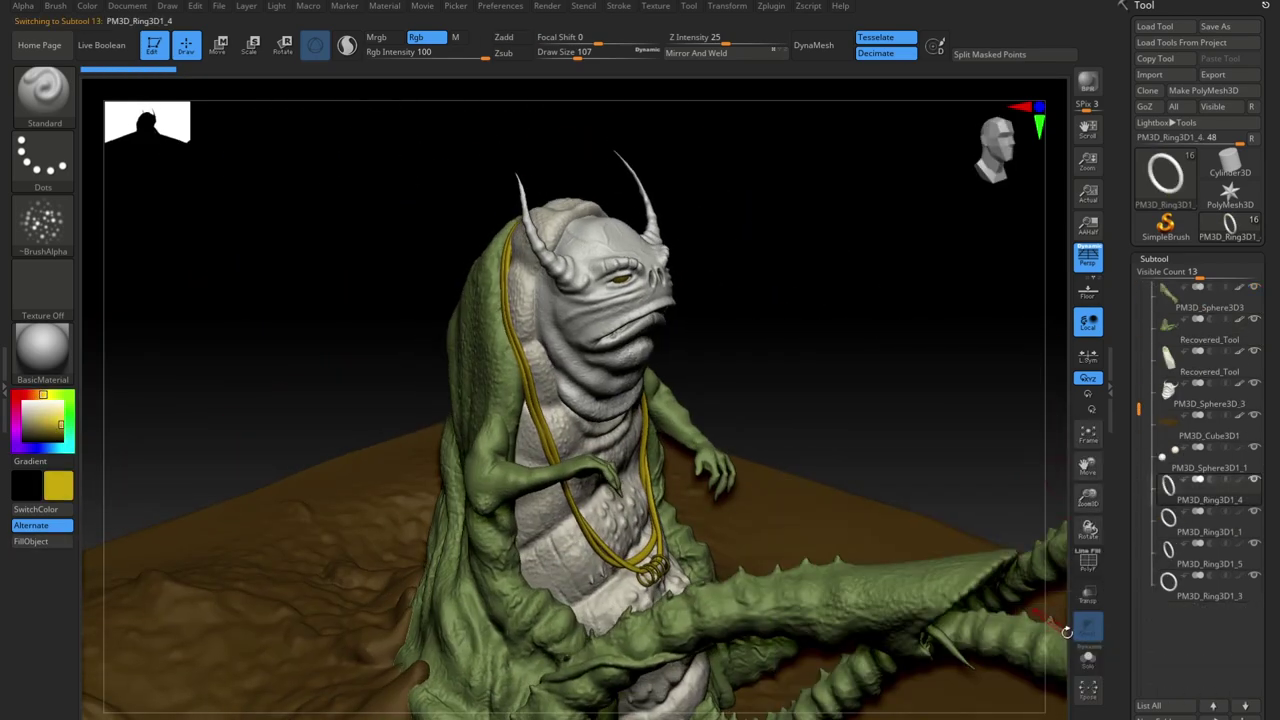
left_click_drag(760, 400, 785, 430)
left_click_drag(785, 430, 790, 510, "alt")
Step: Try the Chrome A material on the model and switch back to BasicMaterial
left_click(43, 350)
left_click(290, 618)
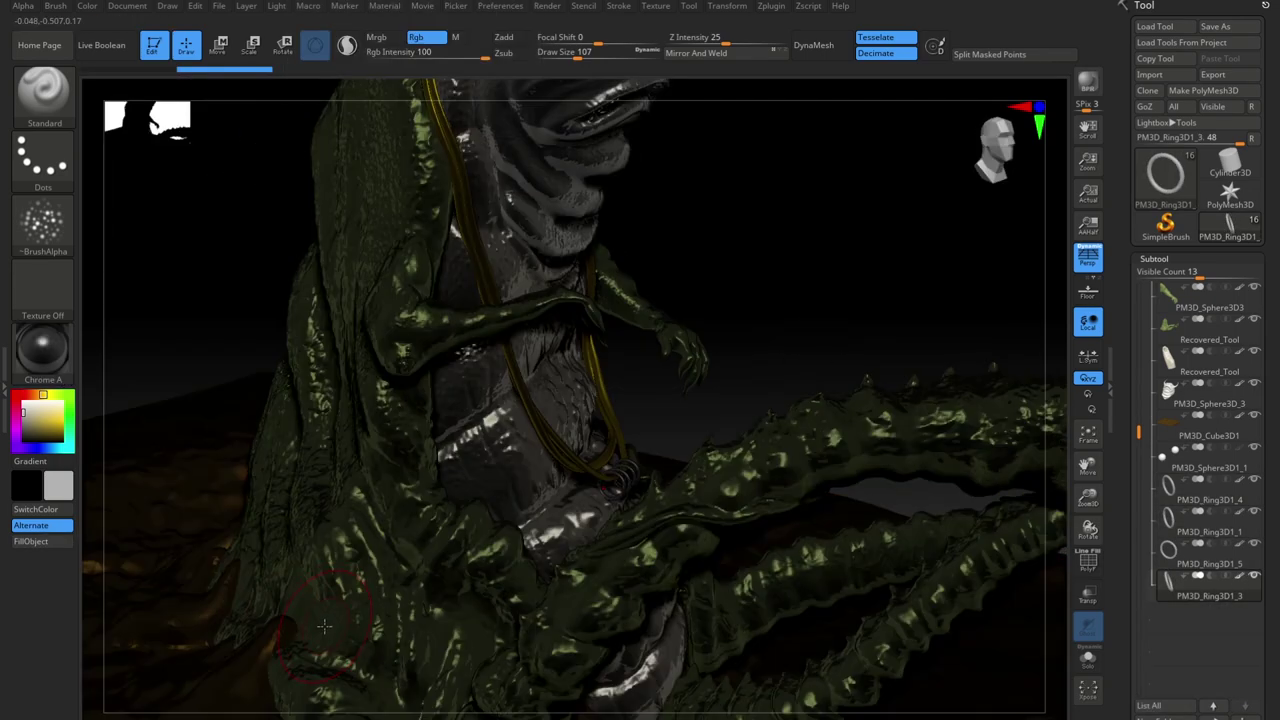
left_click(43, 348)
left_click(189, 318)
Step: Recolour the necklace cords dark brown and fill the outer body with a darker green
left_click_drag(870, 340, 817, 423, "alt")
left_click_drag(1138, 432, 1138, 318)
left_click(1180, 329)
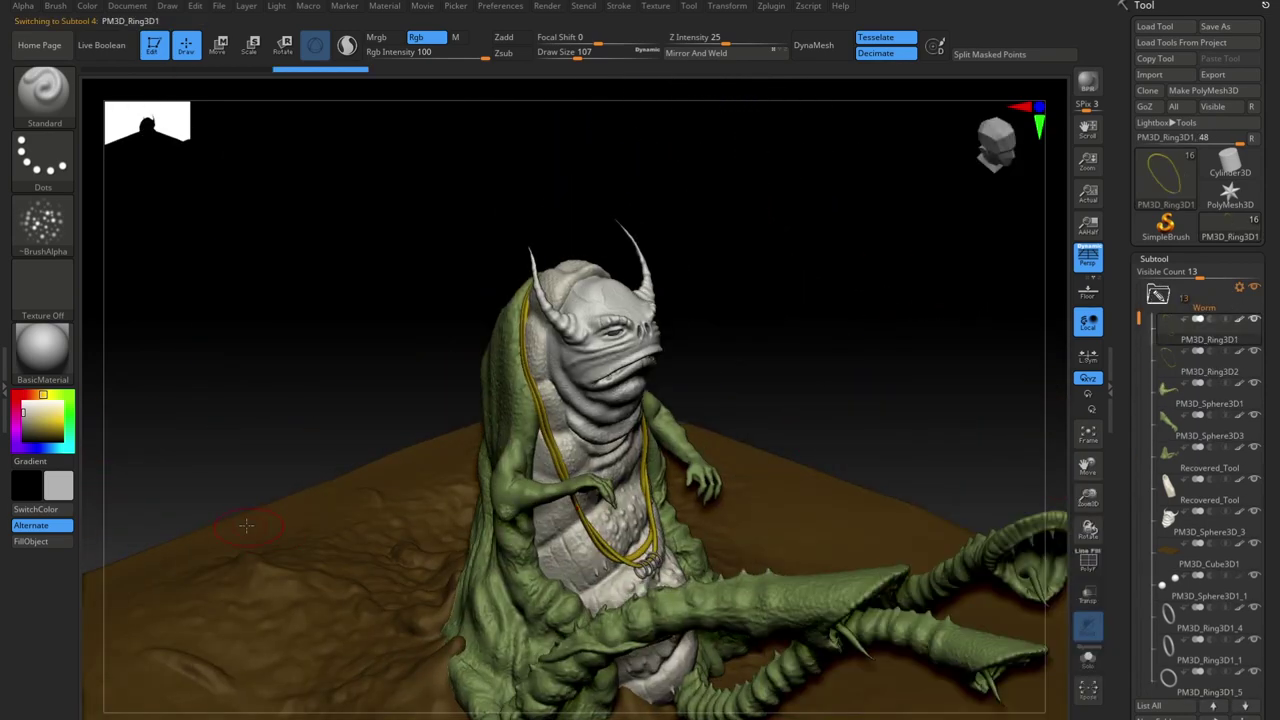
left_click_drag(358, 716, 470, 640)
left_click_drag(470, 640, 755, 445, "alt")
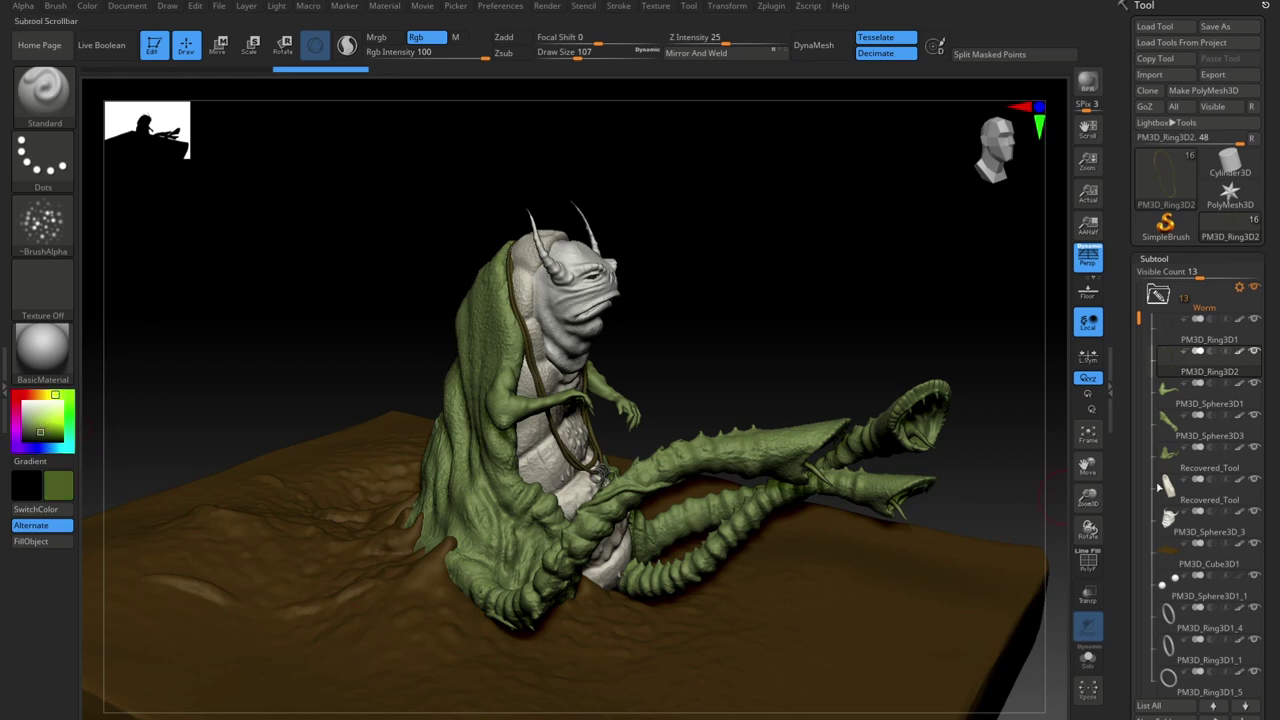
left_click(31, 541)
left_click_drag(880, 330, 820, 546)
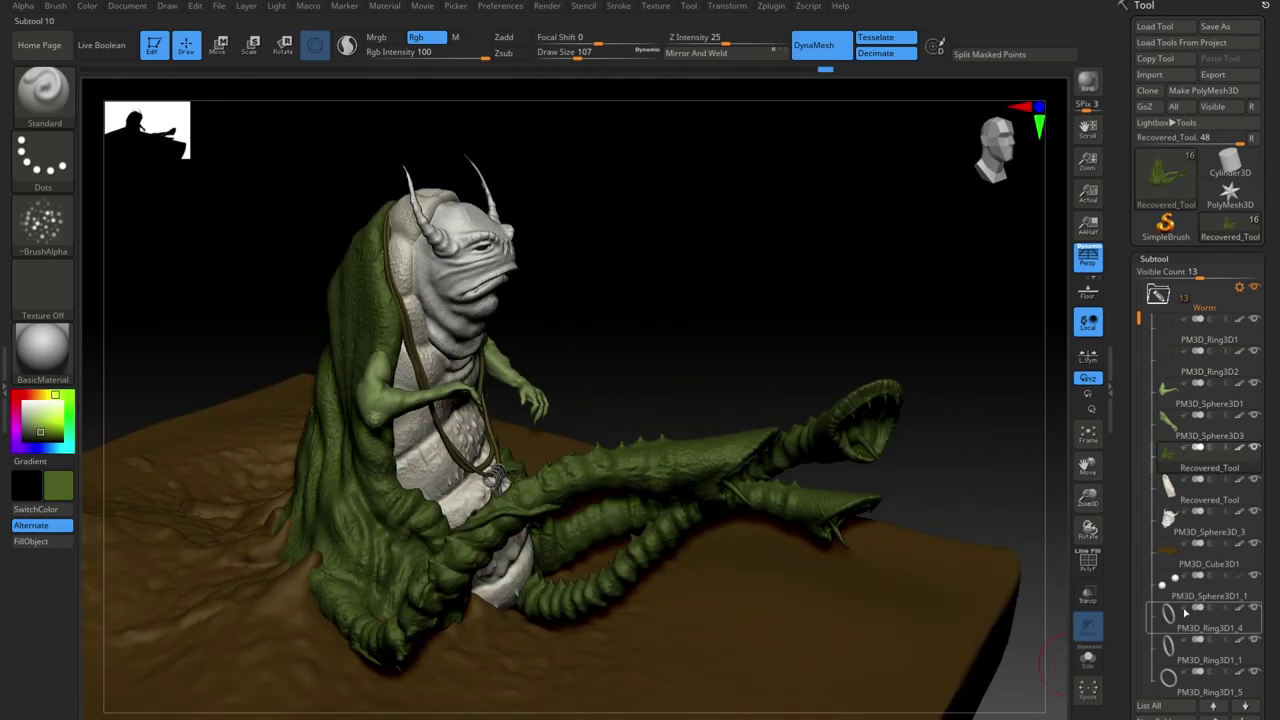
Step: Select the eyeballs subtool and fill it with white
left_click_drag(960, 340, 649, 268)
left_click_drag(1139, 322, 1139, 291)
left_click_drag(768, 336, 871, 473)
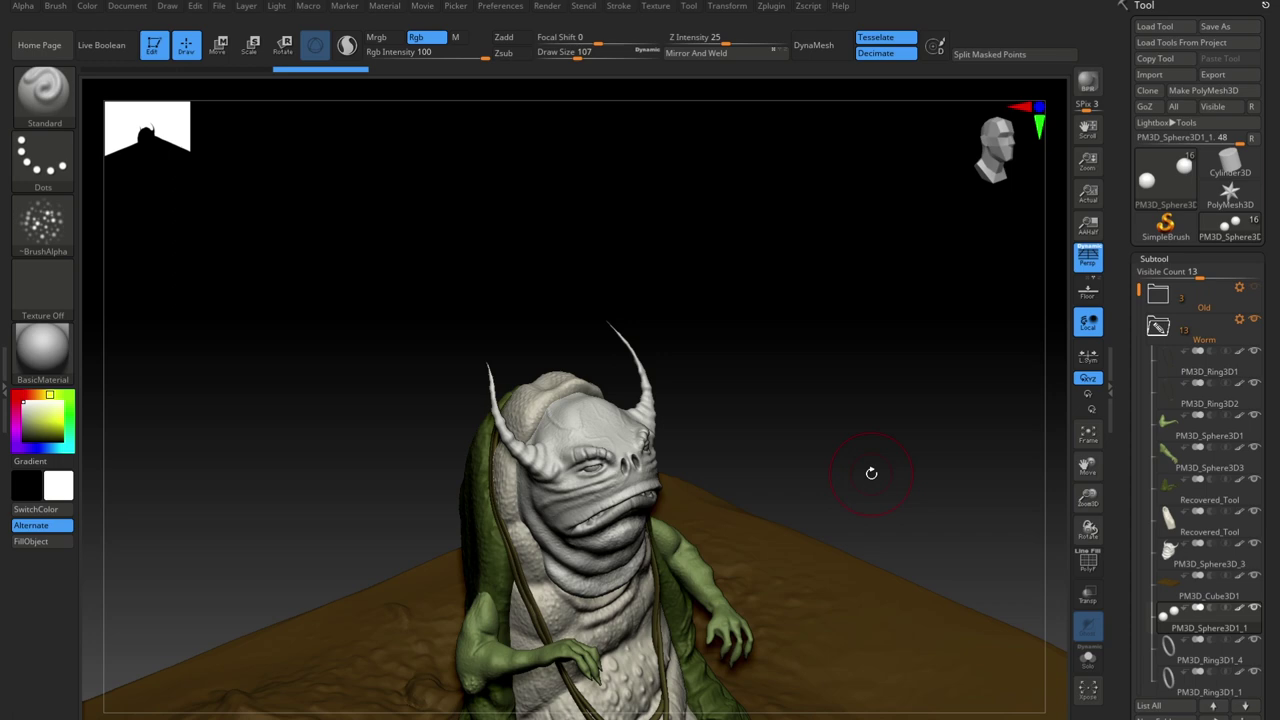
left_click_drag(871, 473, 418, 524)
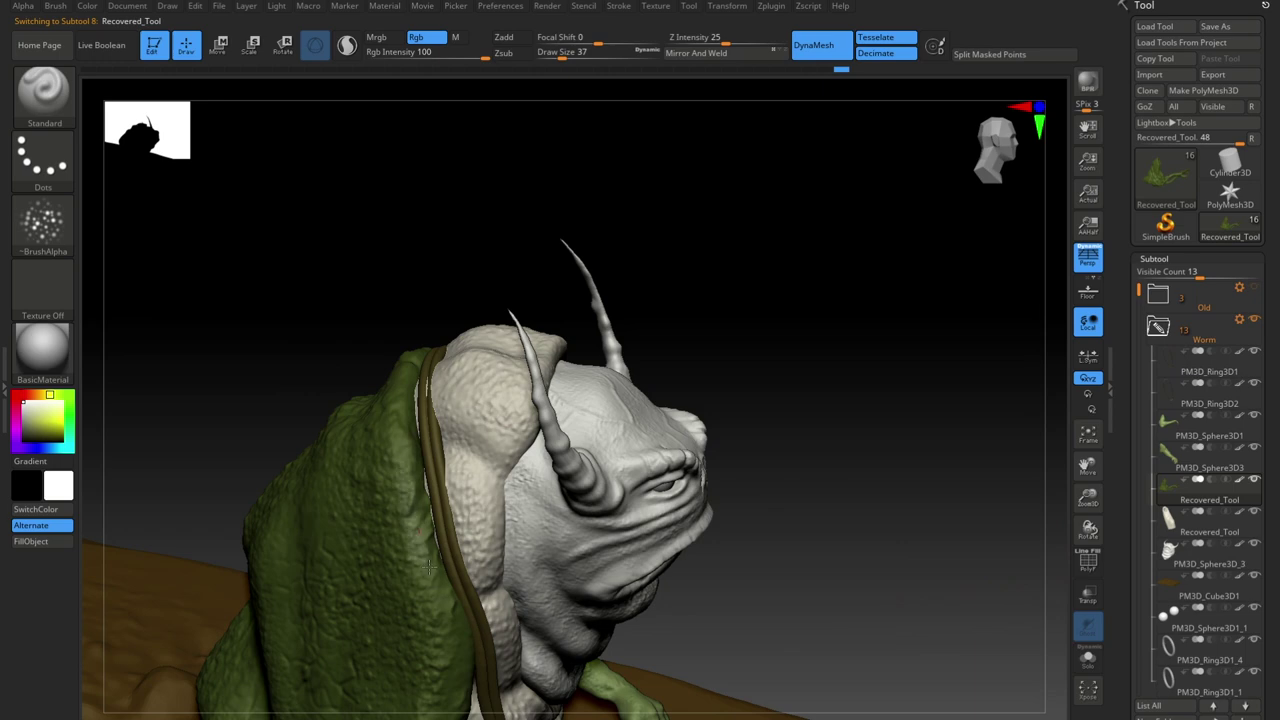
Step: Paint white along the edge of the green outer body beside the cord and belly with the Standard brush
left_click_drag(425, 390, 440, 612)
left_click_drag(755, 485, 880, 500)
mouse_move(424, 530)
left_mouse_down()
mouse_move(419, 592)
mouse_move(560, 550)
mouse_move(694, 466)
mouse_move(627, 459)
mouse_move(617, 503)
mouse_move(834, 491)
mouse_move(668, 451)
mouse_move(929, 363)
mouse_move(887, 527)
mouse_move(670, 566)
left_mouse_up()
mouse_move(551, 577)
left_mouse_down()
mouse_move(690, 570)
mouse_move(774, 501)
mouse_move(796, 438)
left_mouse_up()
left_click_drag(737, 592, 790, 453)
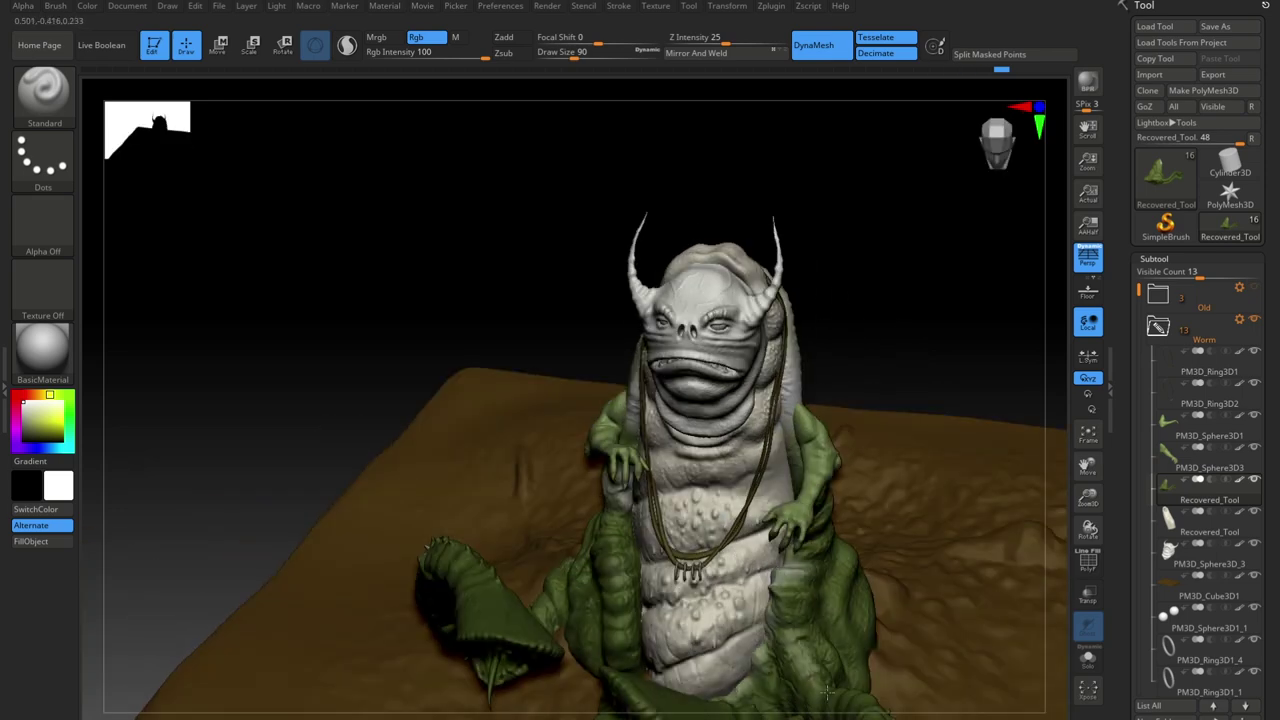
Step: Paint soft white highlights over the green back, its folds and the tentacles at draw size 90 without an alpha
left_click_drag(775, 589, 797, 680)
left_click_drag(796, 345, 798, 422)
left_click_drag(397, 234, 490, 250)
left_click_drag(780, 260, 780, 314)
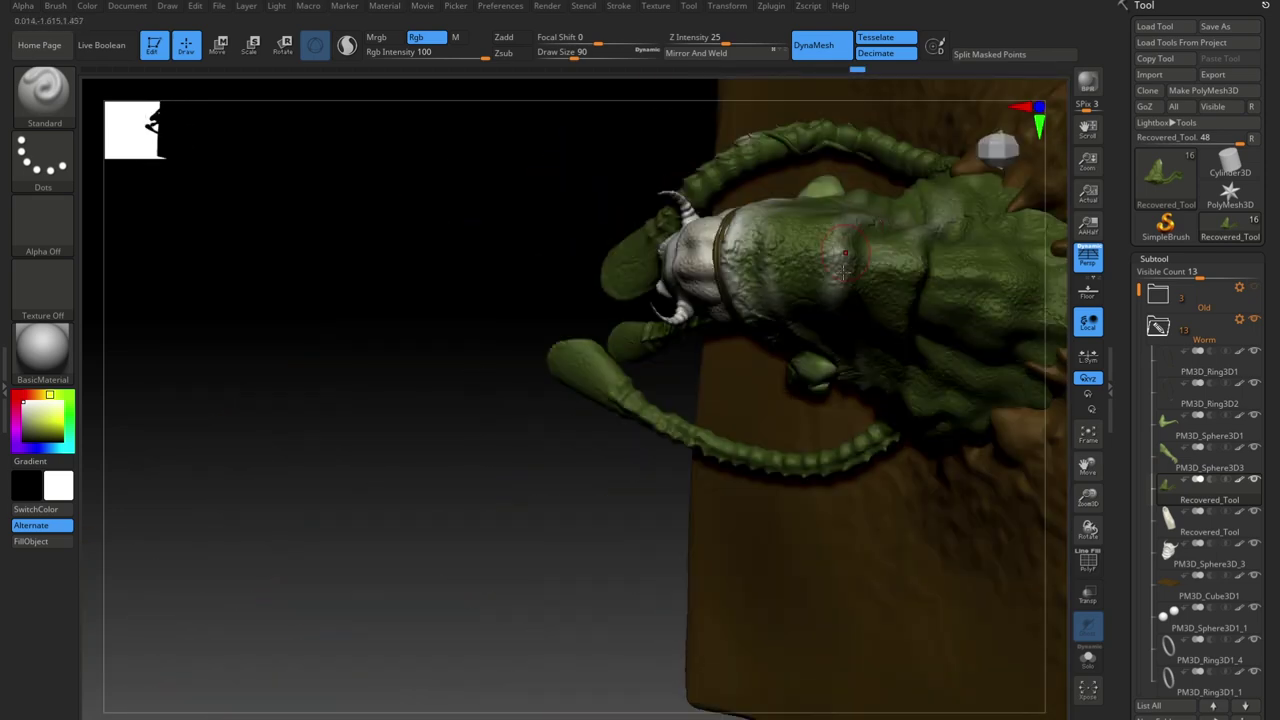
mouse_move(593, 521)
left_mouse_down()
mouse_move(877, 314)
mouse_move(877, 294)
mouse_move(791, 511)
mouse_move(735, 591)
mouse_move(747, 662)
left_mouse_up()
mouse_move(950, 330)
left_mouse_down()
mouse_move(888, 337)
mouse_move(854, 440)
mouse_move(868, 415)
left_mouse_up()
left_click_drag(318, 560, 380, 628)
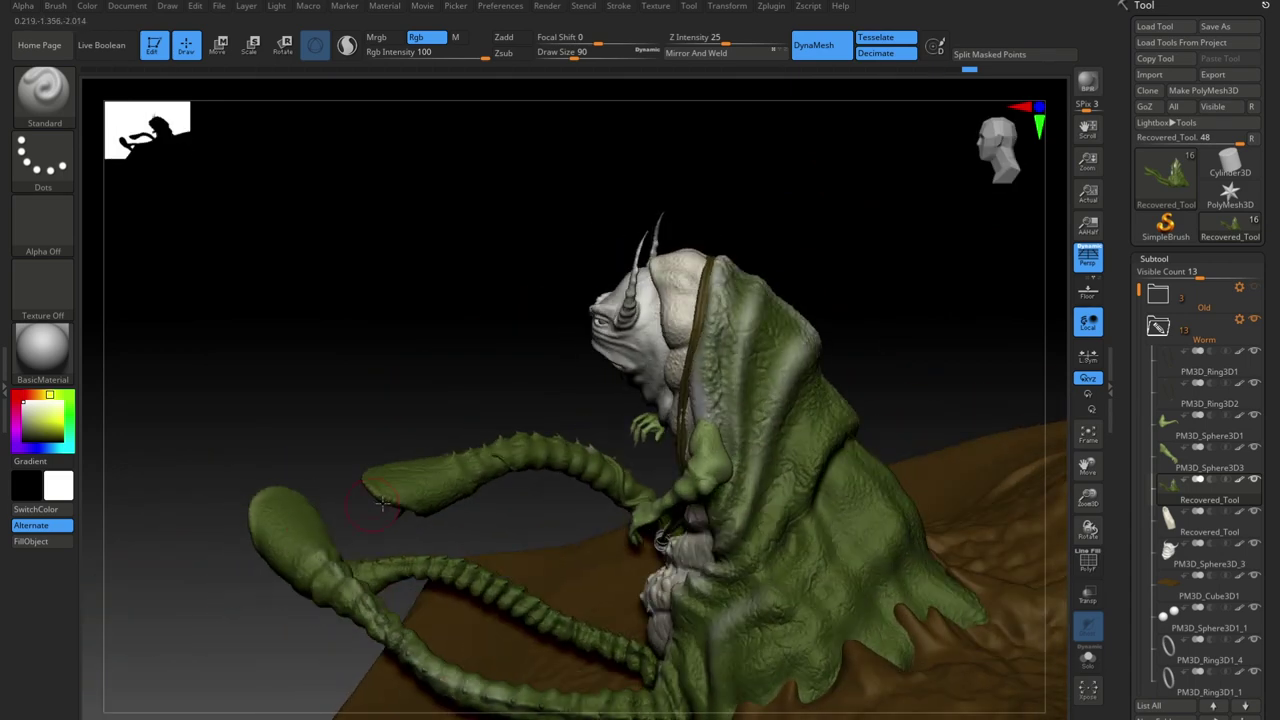
Step: Choose a brown colour and paint it over the lower edge of the green outer body where it meets the ground
left_click_drag(490, 513, 443, 564)
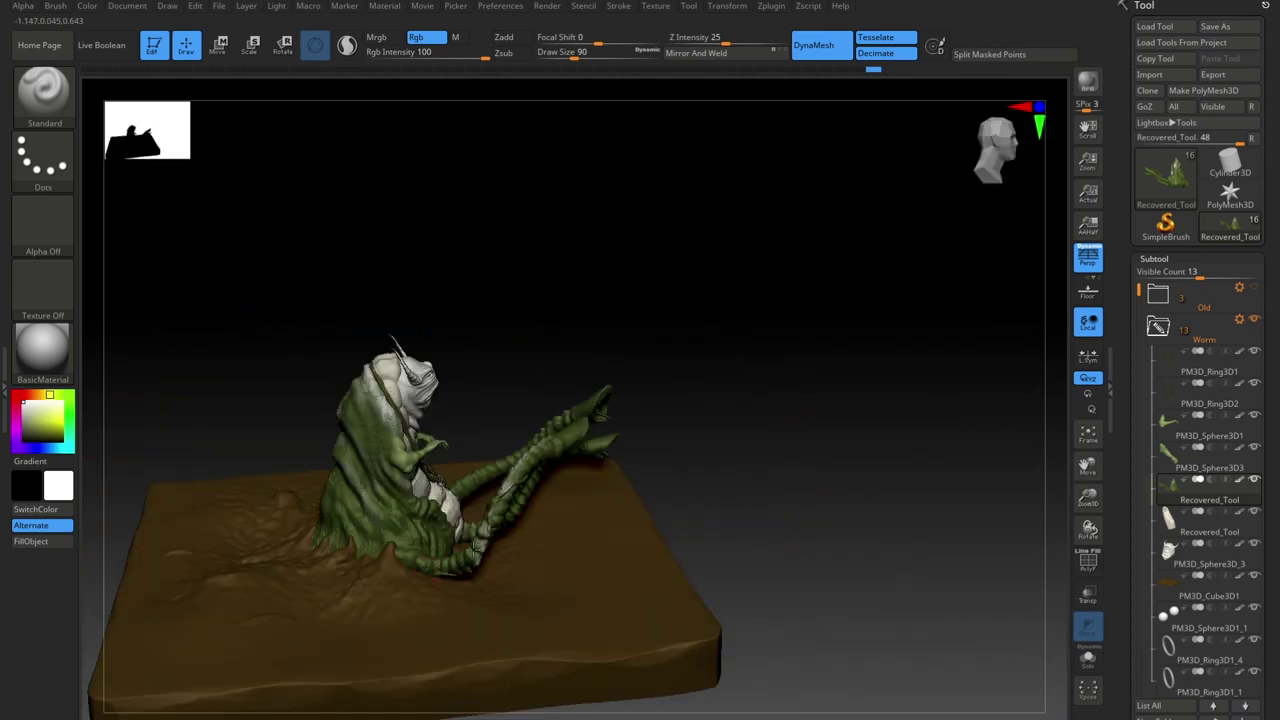
left_click_drag(52, 424, 50, 433)
left_click_drag(800, 330, 800, 430, "alt")
left_click_drag(398, 540, 400, 605)
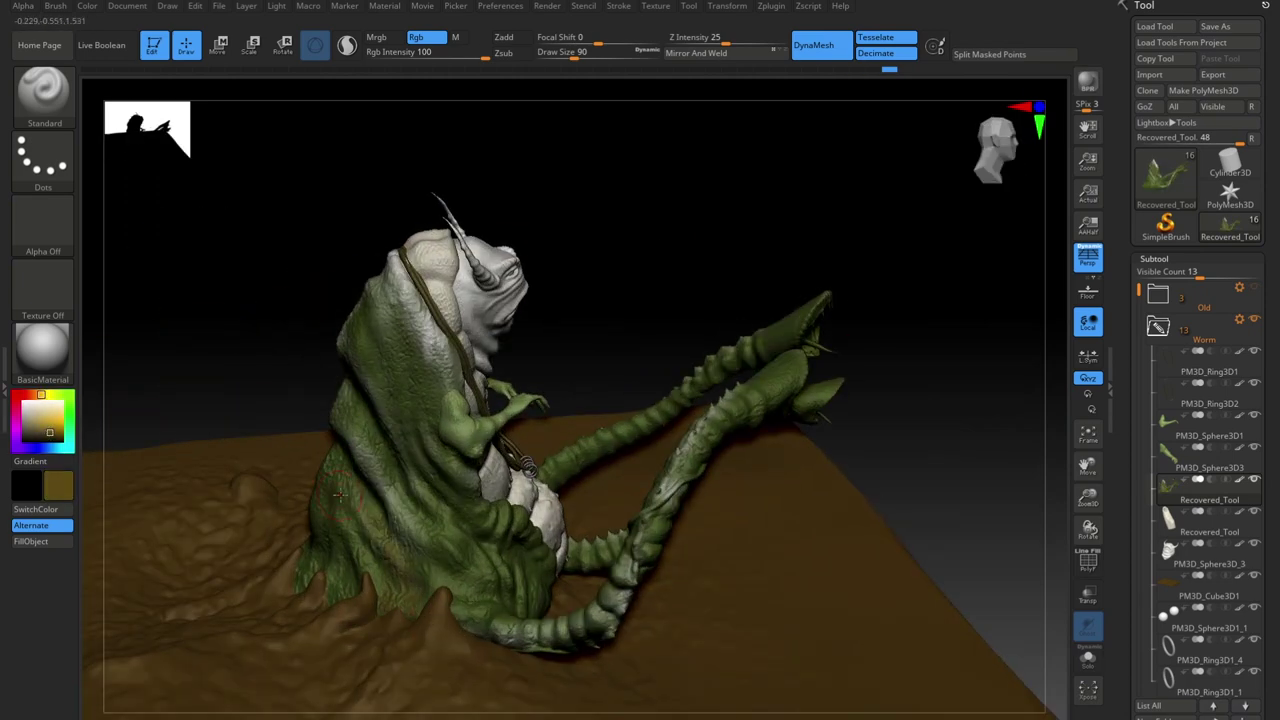
left_click_drag(760, 330, 900, 335)
left_click_drag(722, 501, 650, 495)
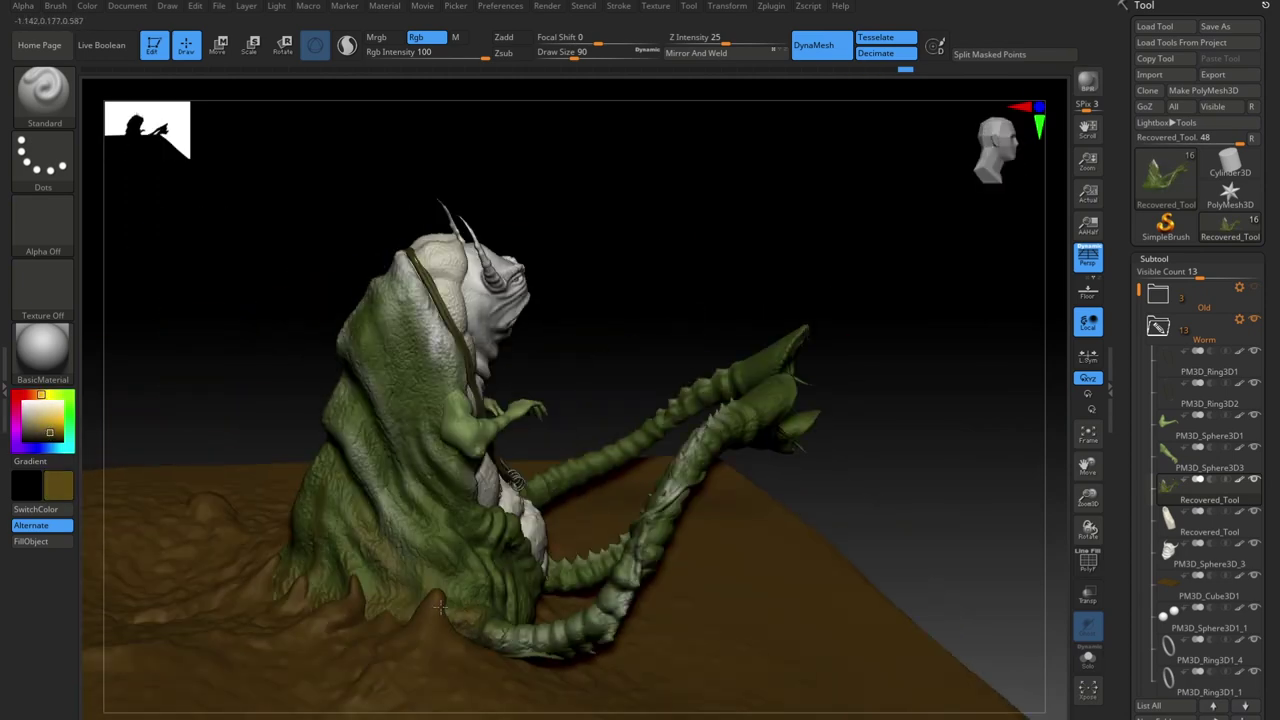
Step: Set the brush to the Color Spray stroke with Alpha 07 and speckle brown around the base of the outer body
left_click(43, 160)
left_click(314, 172)
left_click(45, 226)
left_click(264, 244)
left_click_drag(376, 640, 225, 641)
left_click_drag(765, 512, 850, 450)
mouse_move(252, 572)
right_mouse_down()
mouse_move(554, 463)
mouse_move(580, 490)
right_mouse_up()
mouse_move(250, 612)
right_mouse_down()
mouse_move(330, 585)
mouse_move(560, 600)
right_mouse_up()
left_click_drag(169, 617, 740, 470)
Step: Choose a cream colour and spray it over the raised folds of the green back
left_click(46, 404)
left_click_drag(260, 440, 271, 476)
left_click_drag(150, 410, 235, 399)
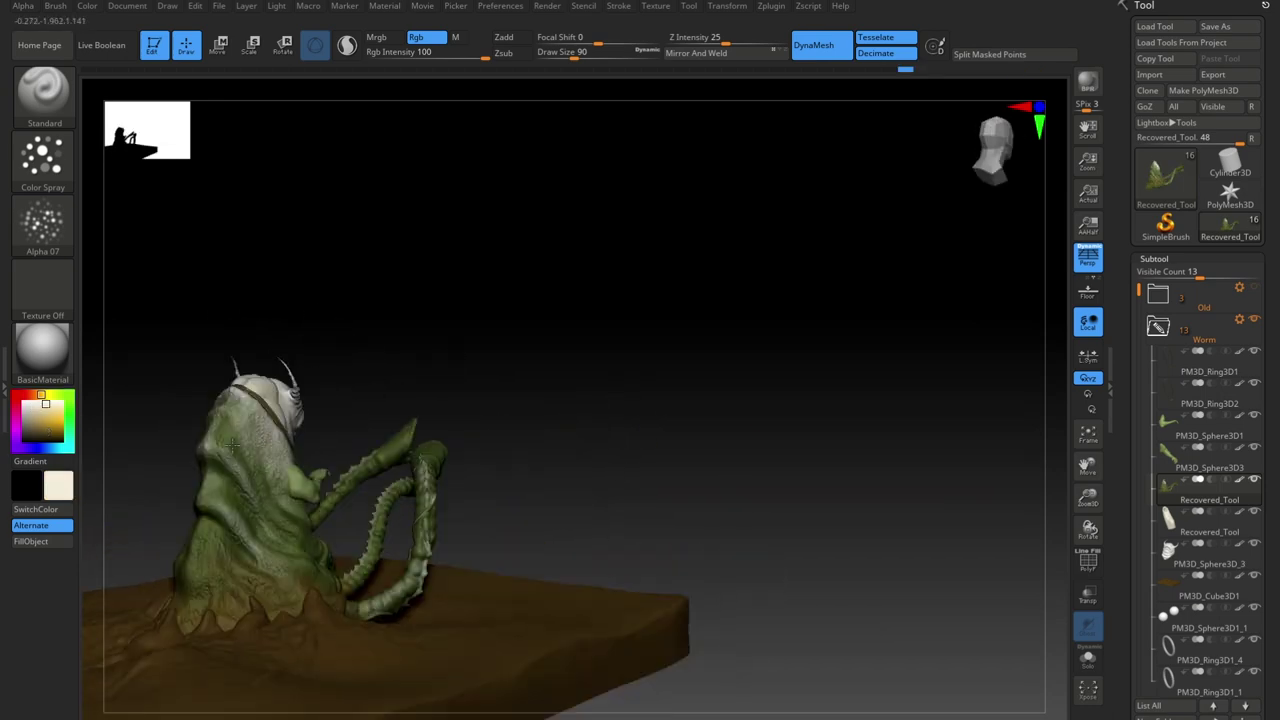
left_click_drag(301, 546, 426, 391)
Step: Save the current tool to file
left_click(1216, 27)
left_click(931, 598)
left_click(680, 378)
Step: Select the pale inner body subtool and spray brown shading over its belly at draw size 46
left_click_drag(780, 530, 640, 545)
left_click_drag(760, 500, 800, 580, "alt")
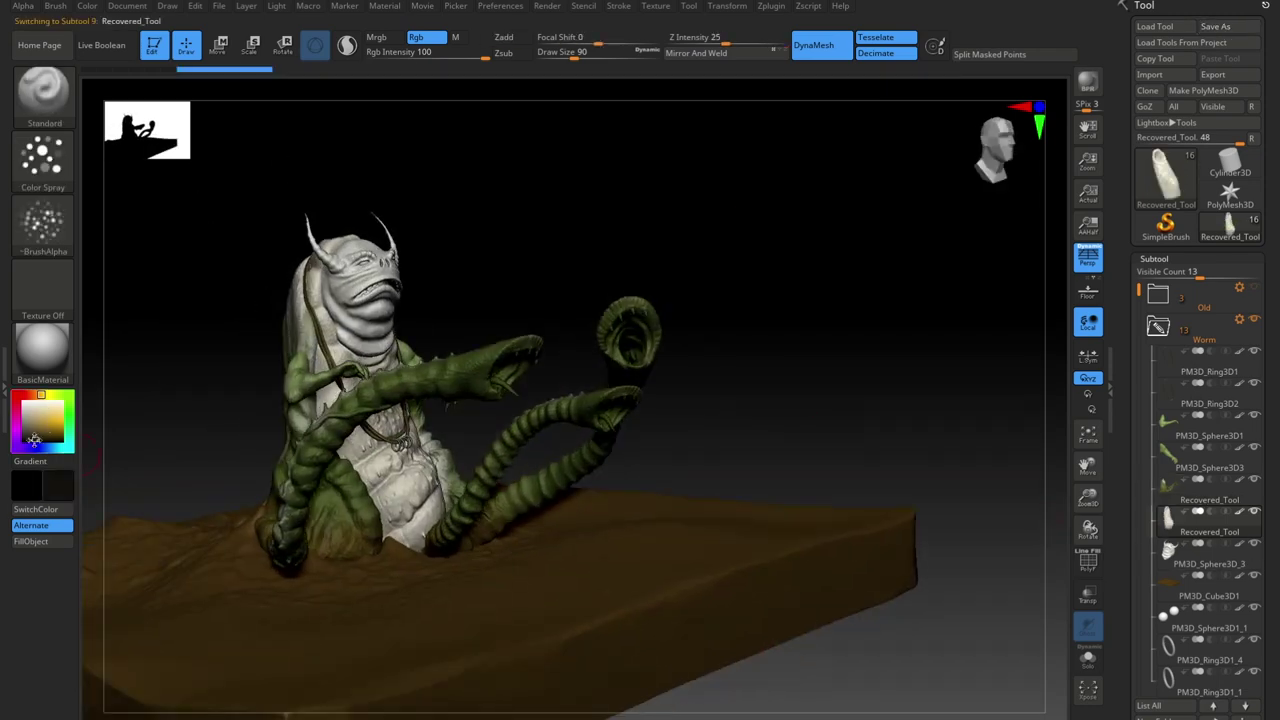
left_click_drag(848, 428, 734, 441)
key("space")
mouse_move(697, 382)
left_mouse_down()
mouse_move(790, 385)
mouse_move(784, 411)
left_mouse_up()
left_click_drag(790, 330, 710, 335)
left_click_drag(780, 250, 700, 368)
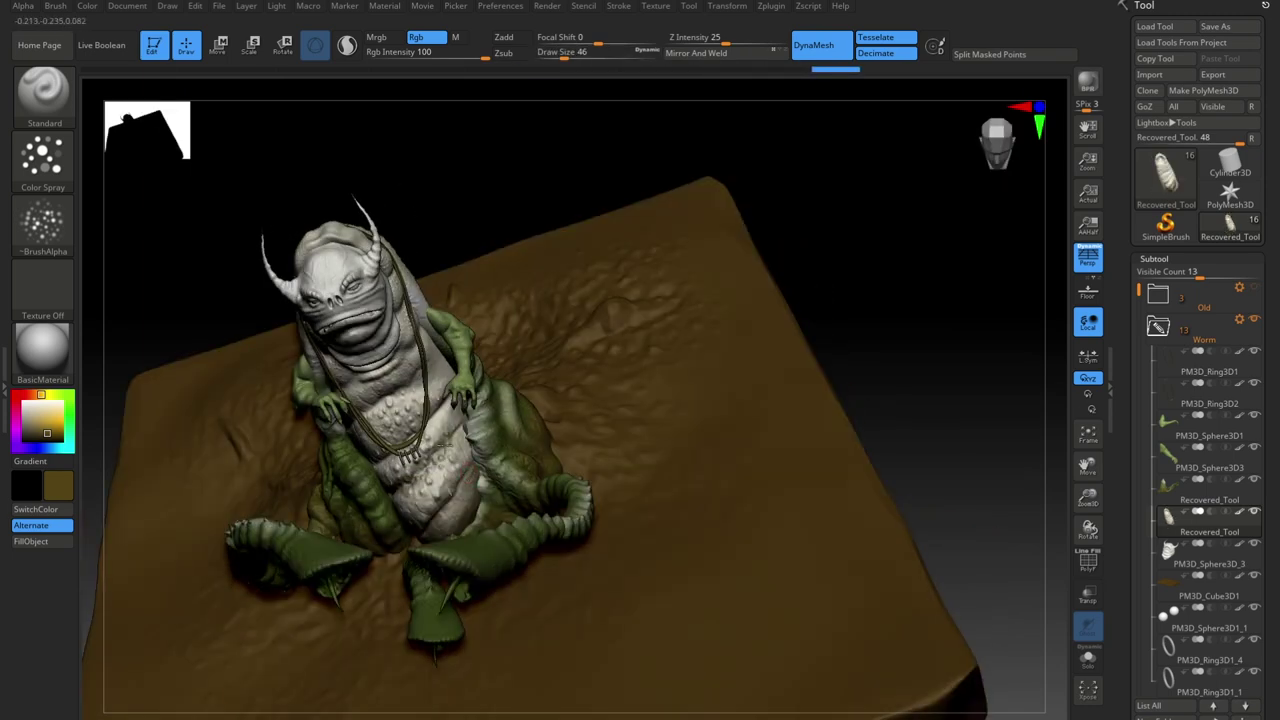
left_click_drag(640, 330, 560, 205)
mouse_move(740, 255)
left_mouse_down()
mouse_move(610, 345)
mouse_move(694, 320)
mouse_move(830, 345)
left_mouse_up()
Step: Spray soft orange and pink tints over the inner body's chest and belly
left_click(35, 395)
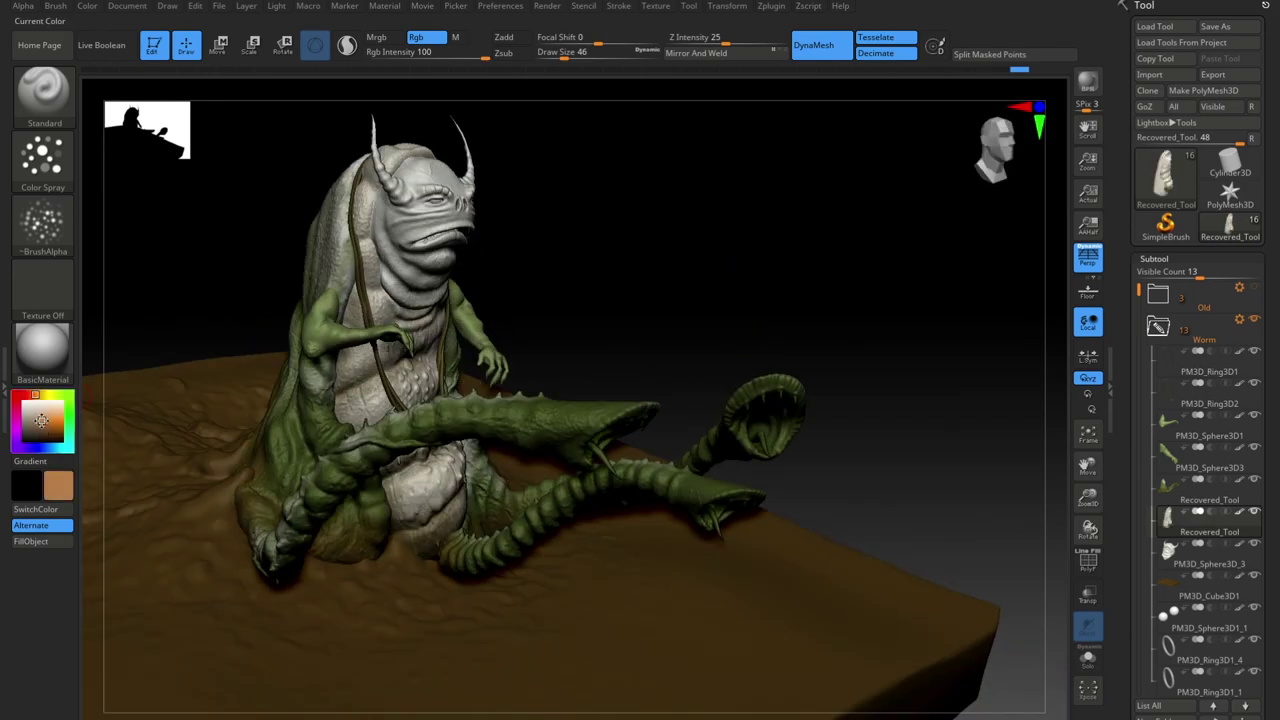
left_click_drag(740, 250, 610, 325)
left_click_drag(420, 310, 540, 237)
mouse_move(640, 230)
left_mouse_down()
mouse_move(611, 244)
mouse_move(477, 191)
left_mouse_up()
left_click_drag(537, 271, 470, 291)
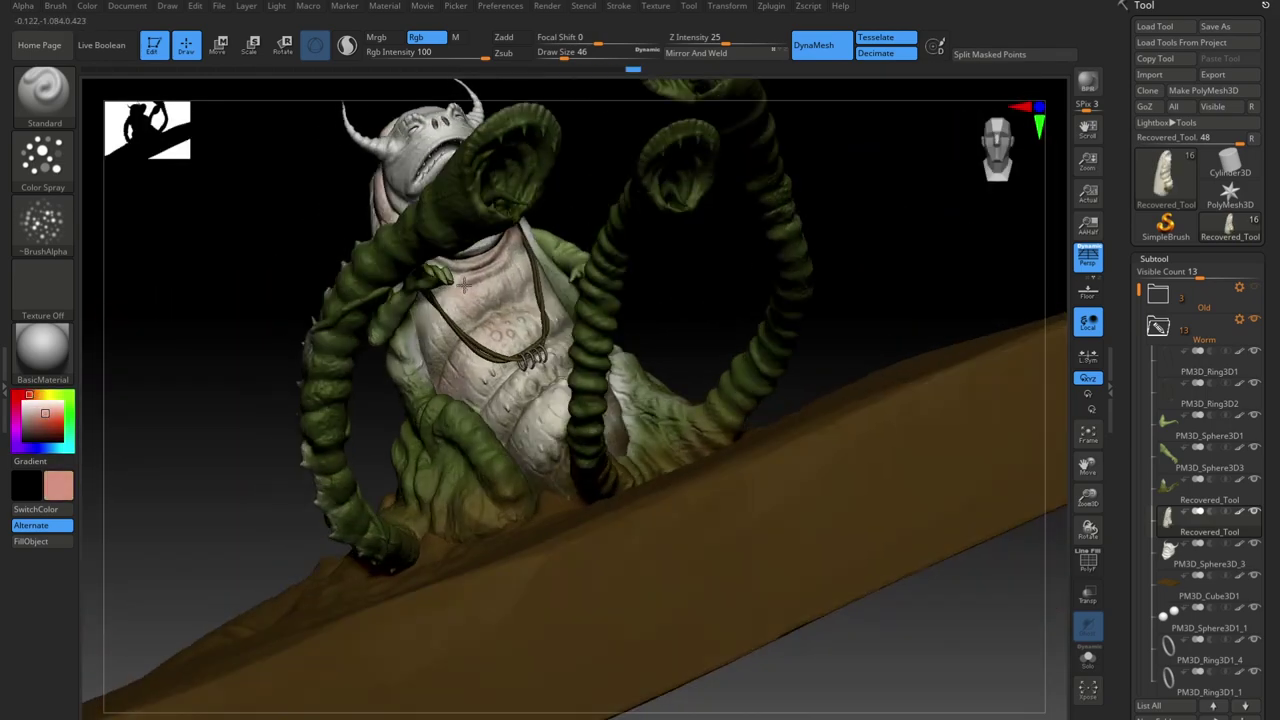
left_click_drag(132, 430, 973, 510)
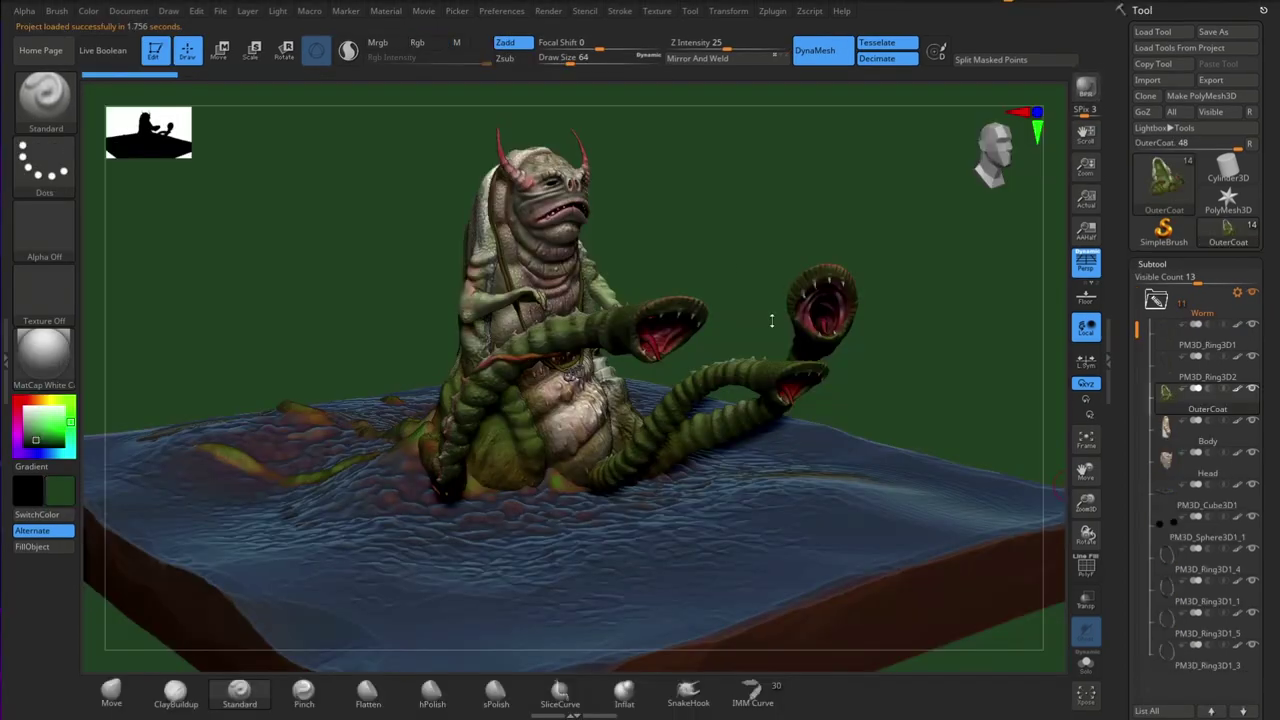
Step: Apply the Reflect2 material to the small necklace rings PM3D_Ring3D1_4 and PM3D_Ring3D1_1
left_click_drag(772, 321, 610, 365)
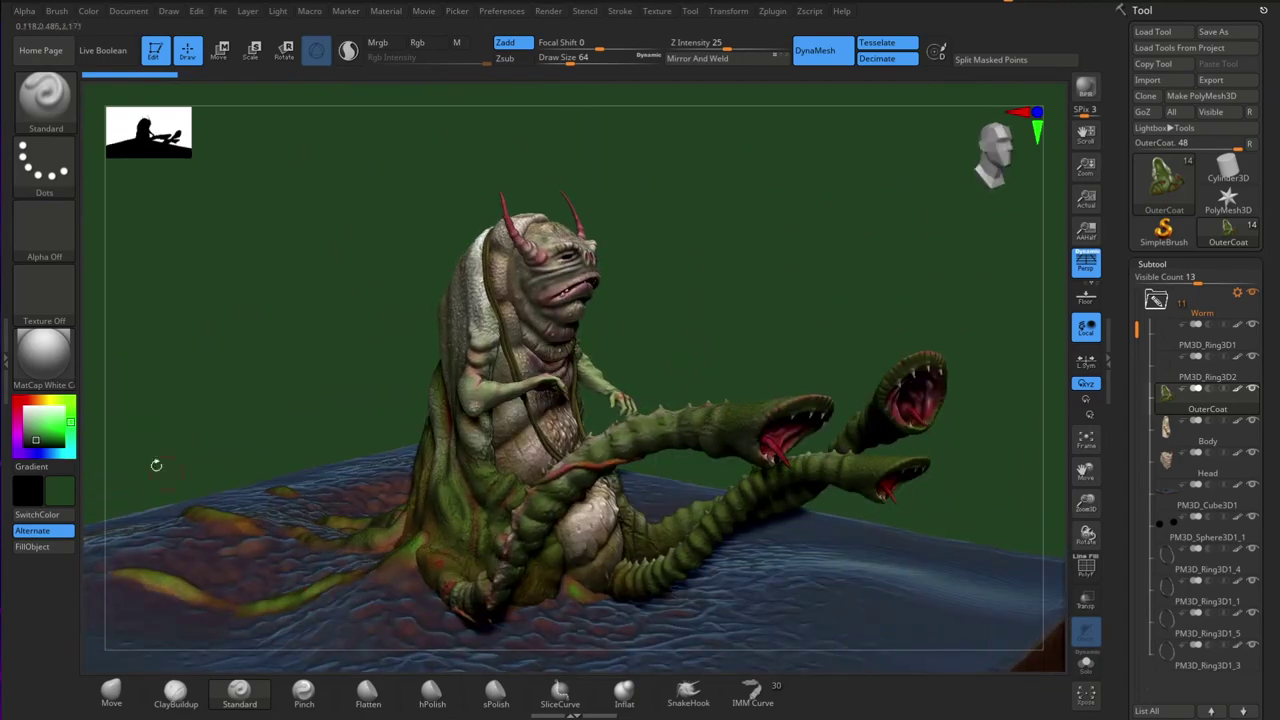
left_click(44, 355)
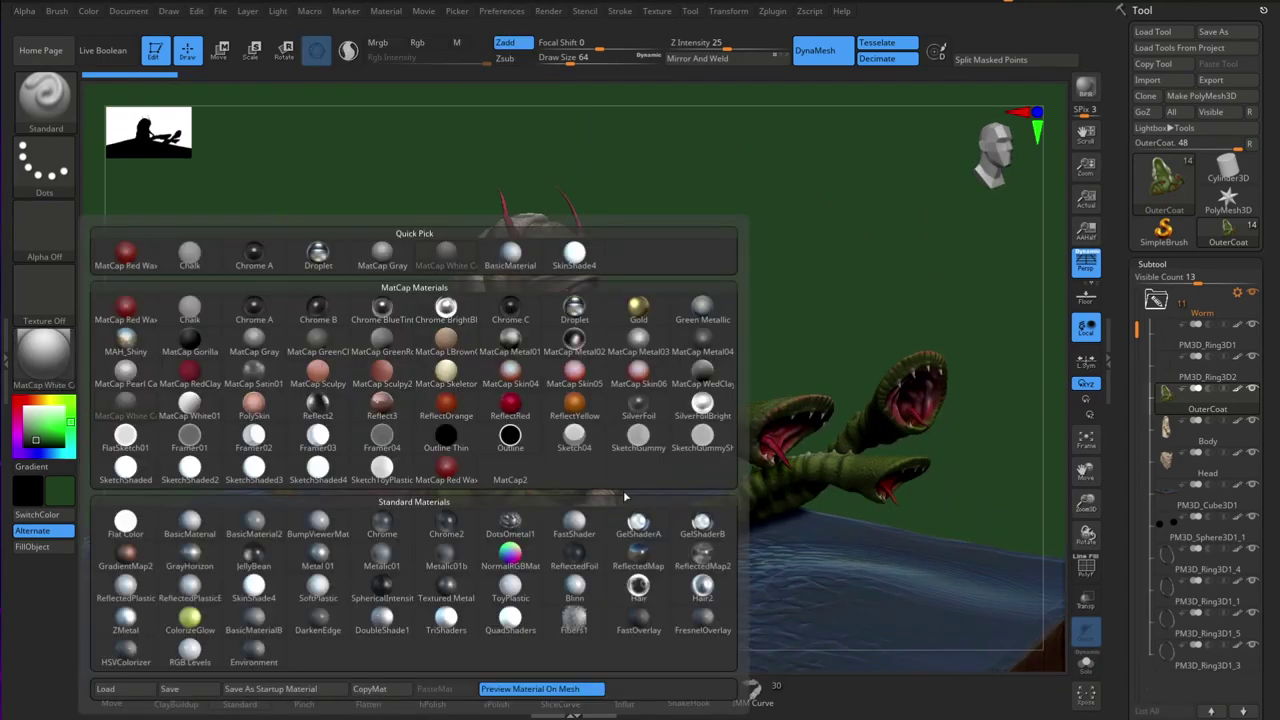
left_click(1207, 566)
left_click(44, 355)
left_click(318, 405)
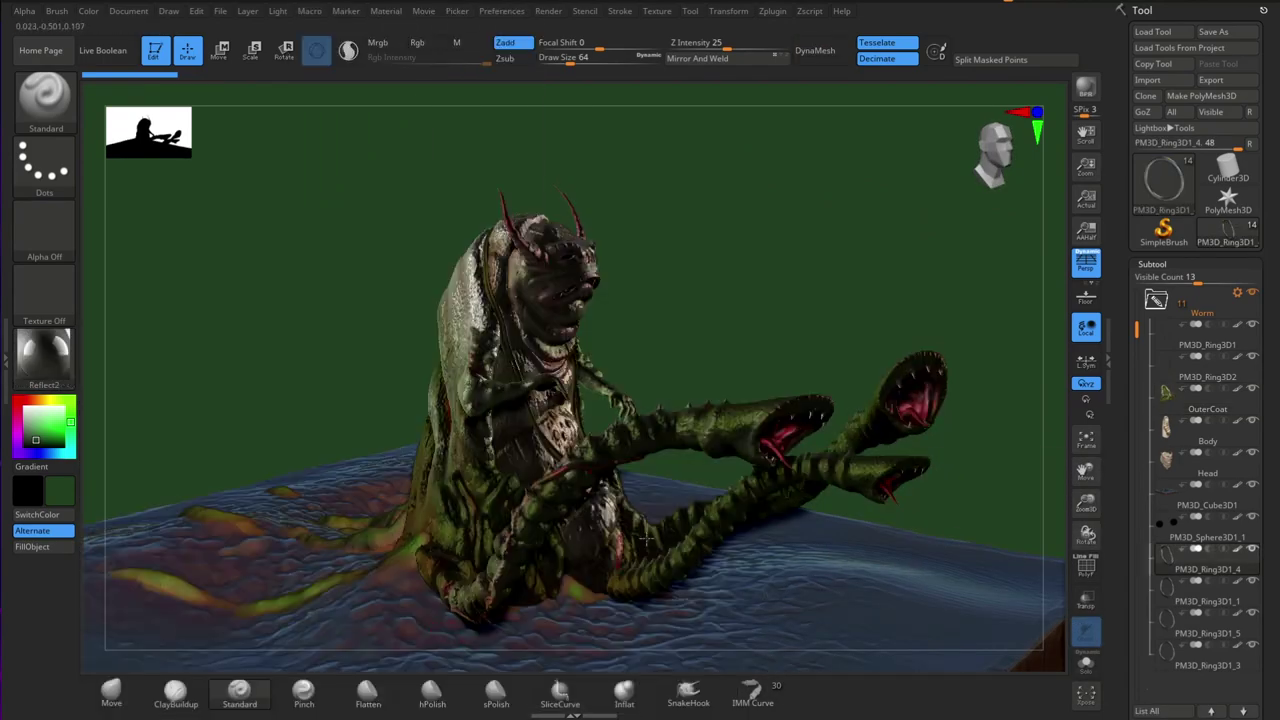
left_click_drag(448, 633, 436, 660)
left_click(1177, 594)
left_click(44, 355)
left_click(318, 405)
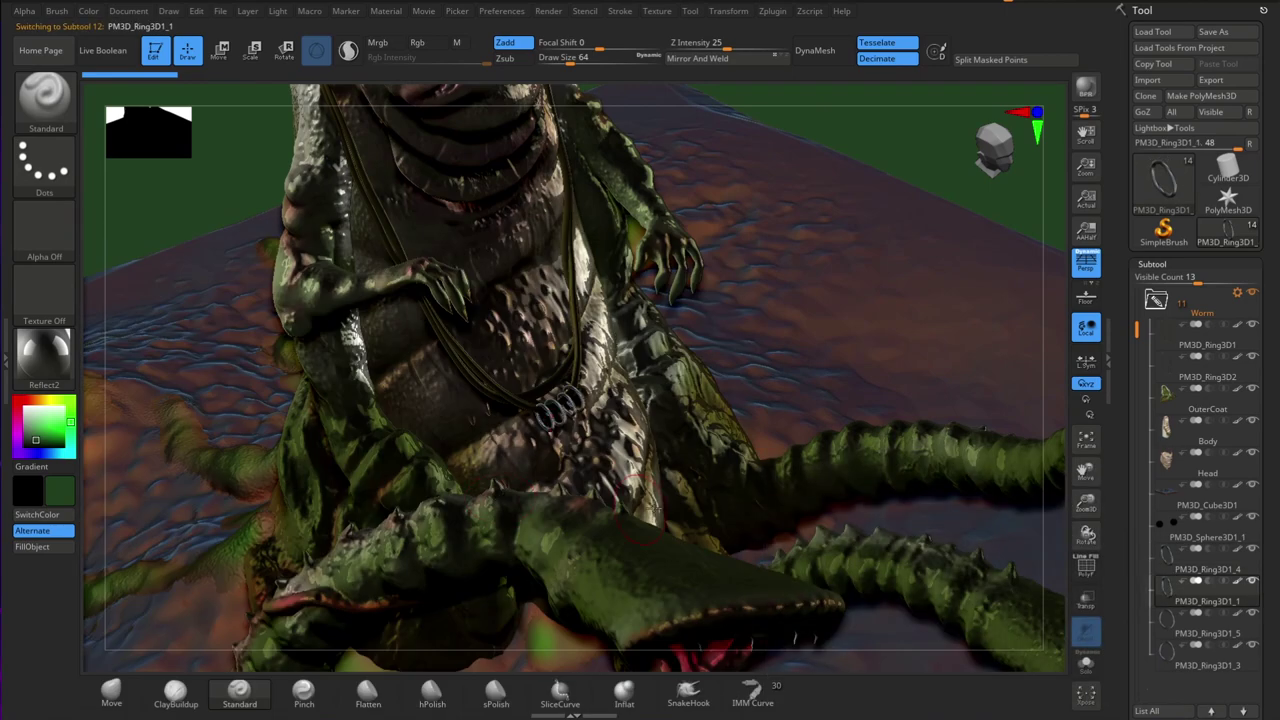
Step: Fill the remaining small necklace rings, including PM3D_Ring3D1_5 and PM3D_Ring3D1_3, using the Reflect2 material
left_click(1177, 625)
left_click(1175, 466)
left_click(1177, 657)
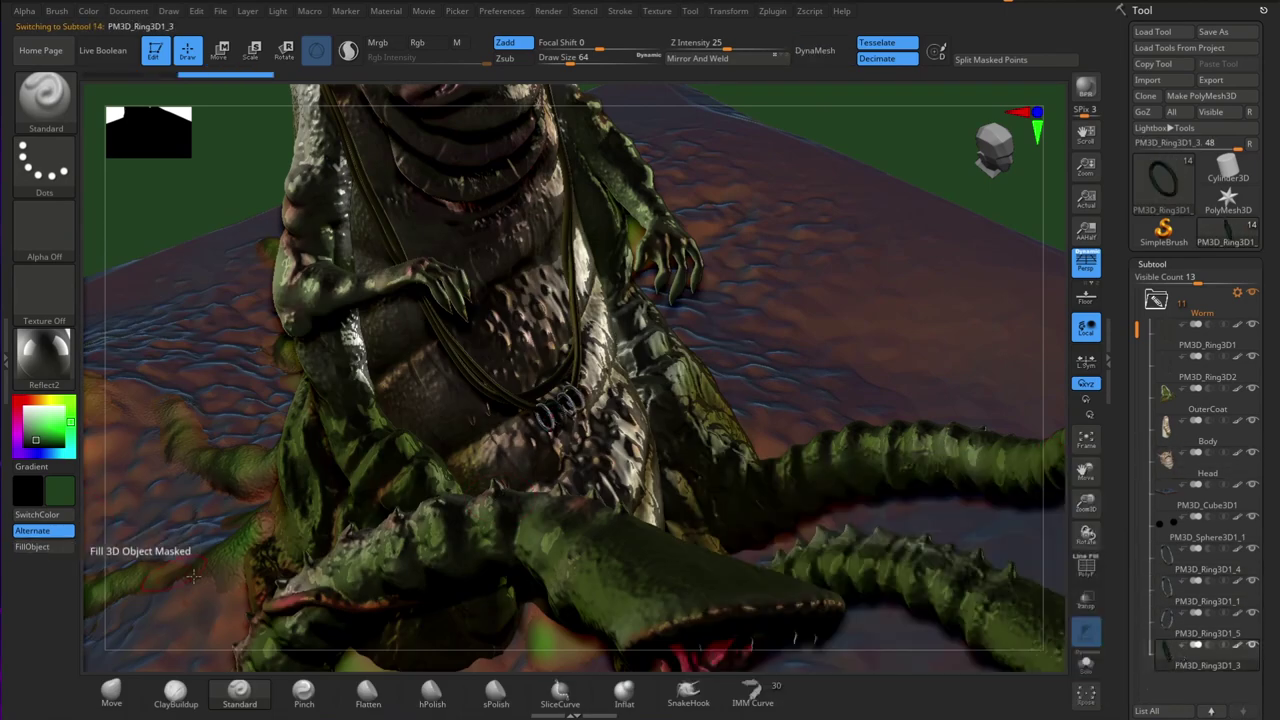
left_click(1177, 557)
left_click(52, 549)
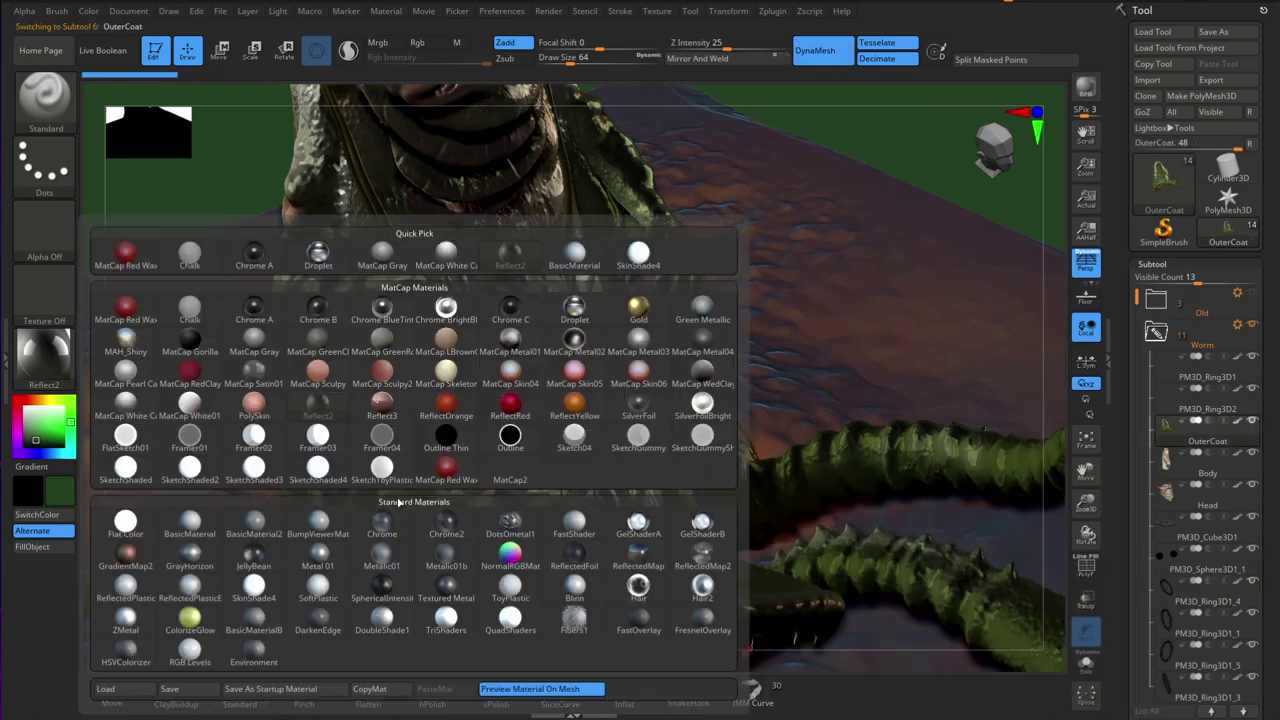
Step: Try to fill the OuterCoat subtool with the MatCap White Cavity material
left_click(251, 253)
left_click_drag(858, 276, 864, 290)
left_click(33, 547)
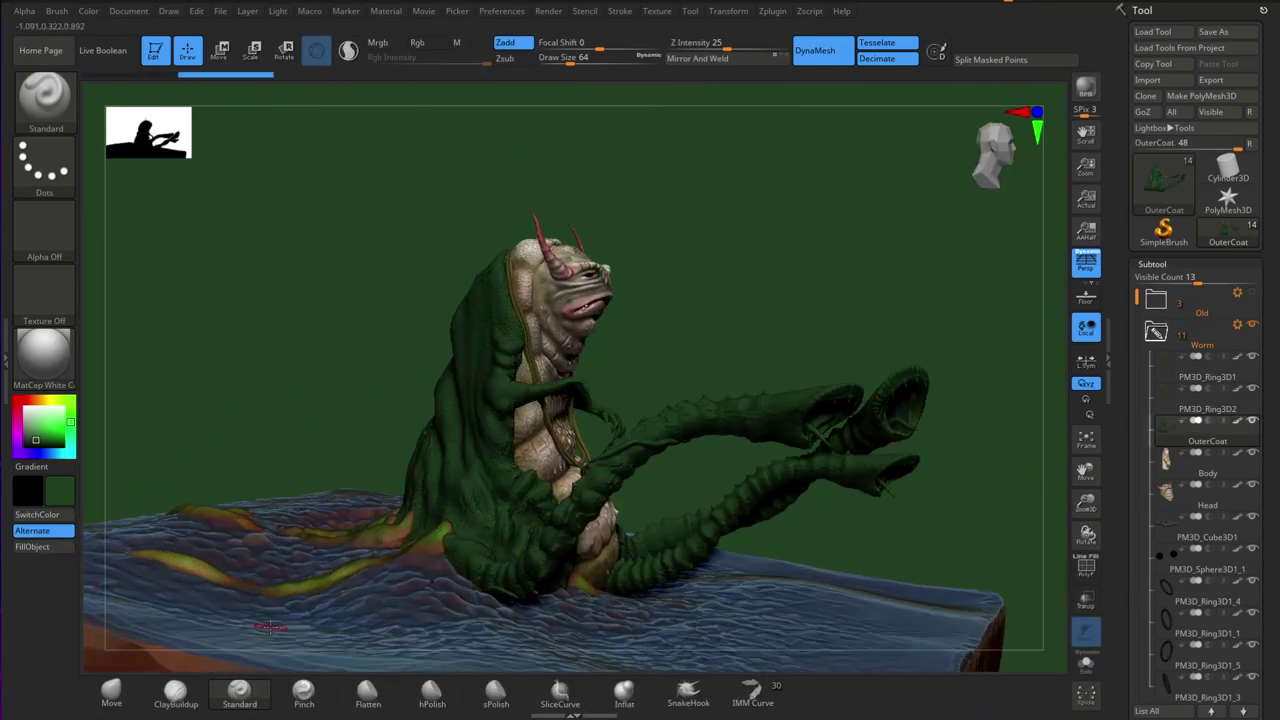
key("ctrl+z")
Step: Select the eyeballs subtool and give it the SketchToyPlastic material
left_click(1168, 503)
left_click_drag(985, 468, 750, 520)
left_click_drag(720, 450, 743, 468)
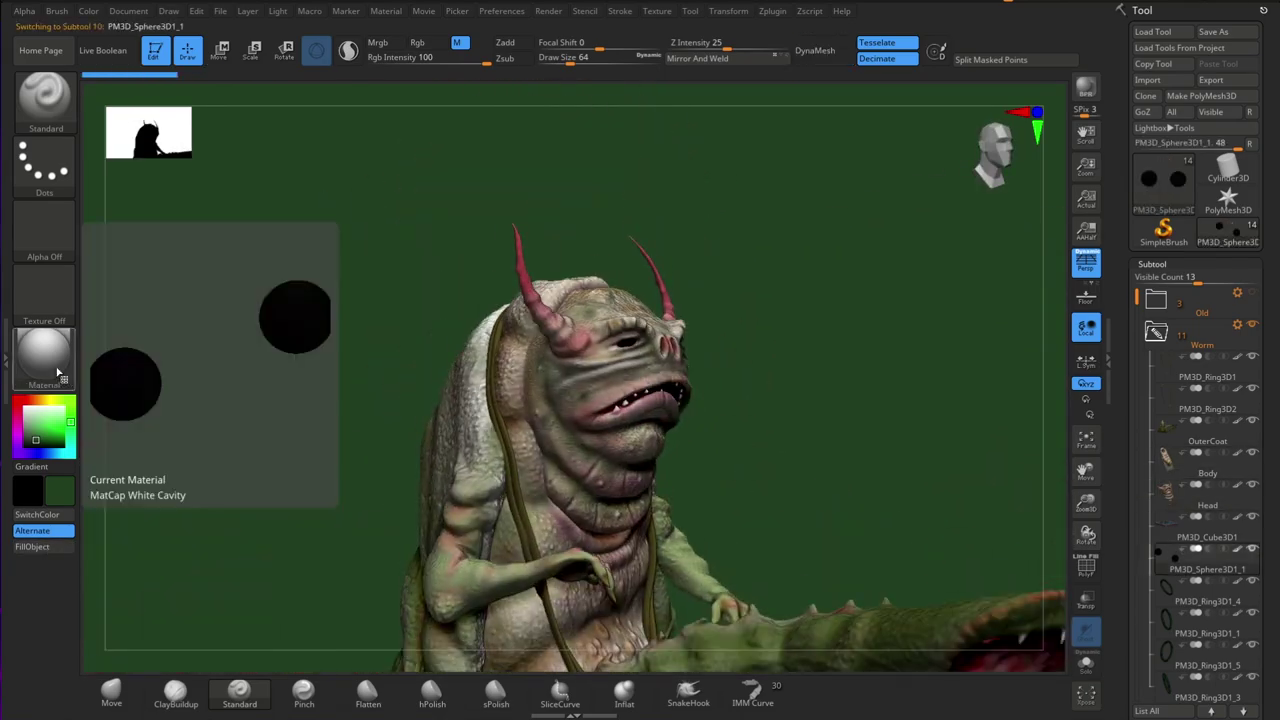
left_click(44, 357)
left_click(417, 568)
left_click_drag(705, 490, 680, 412)
Step: Fill the necklace cords PM3D_Ring3D1 and PM3D_Ring3D2 with the DotsDmetal1 material
left_click(44, 355)
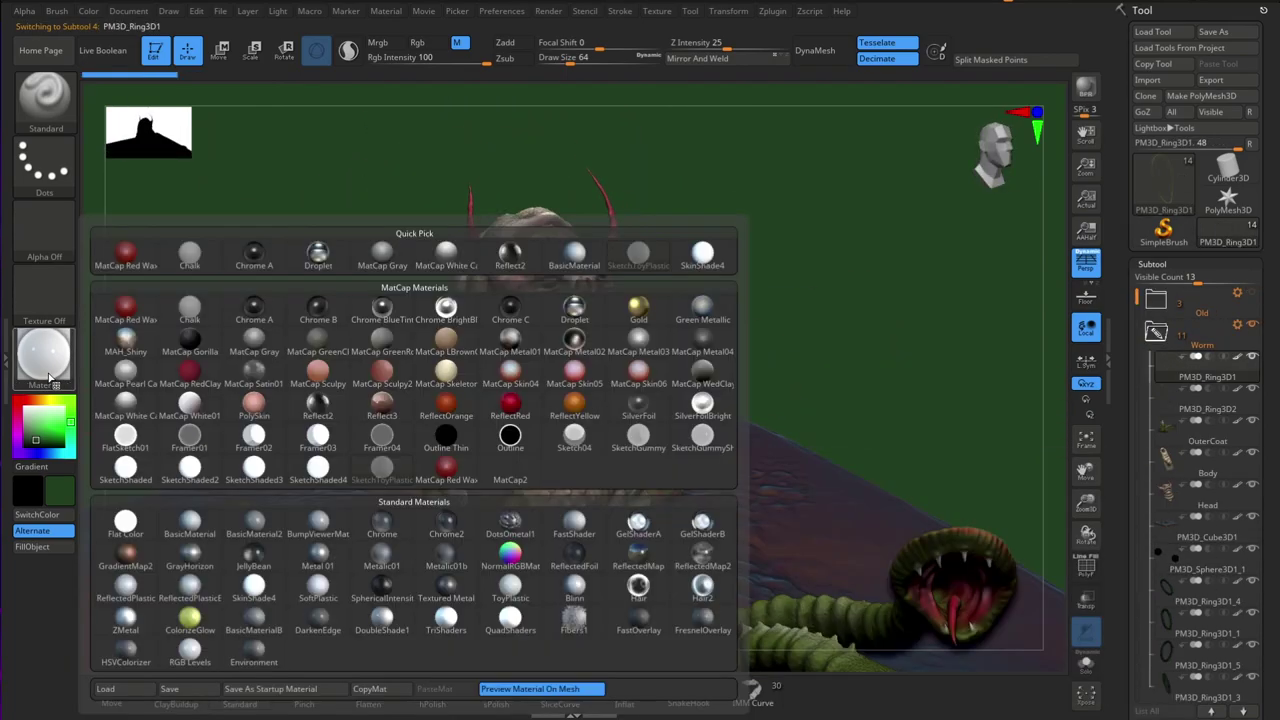
left_click(510, 524)
left_click_drag(815, 370, 880, 375)
left_click_drag(400, 566, 794, 463)
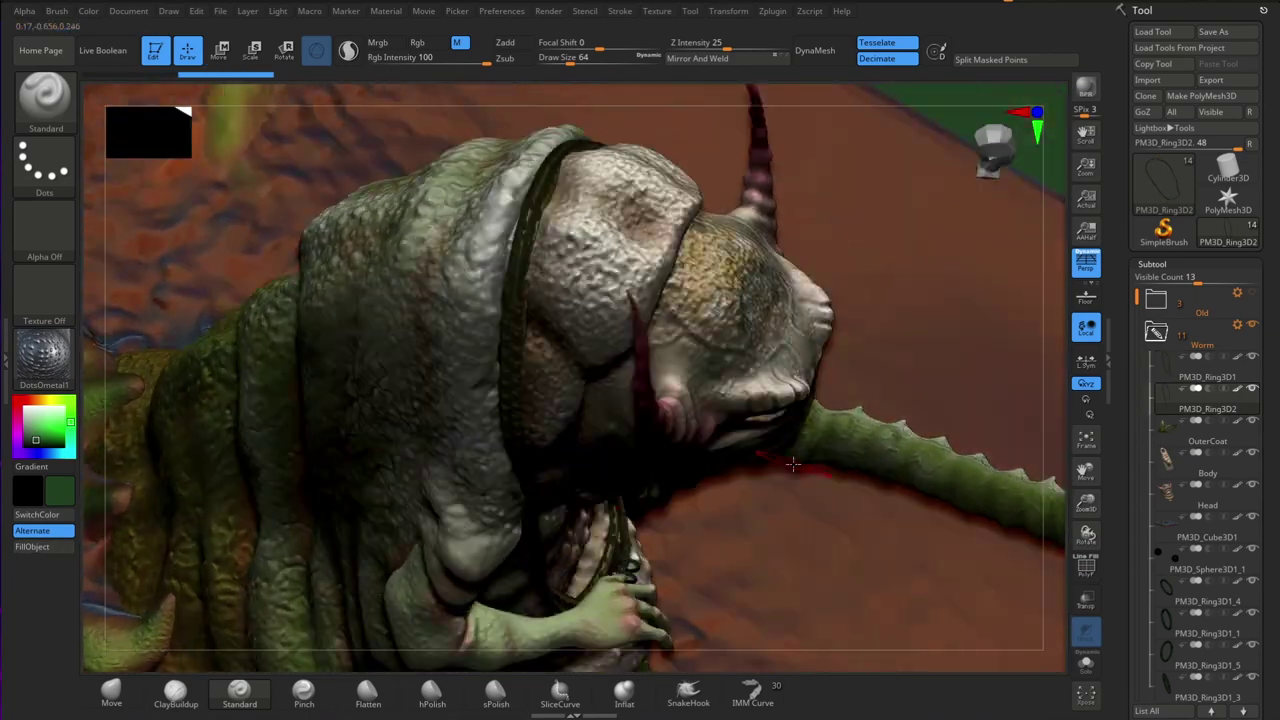
left_click_drag(905, 190, 880, 300)
Step: Pick a dark brown and fill the necklace cord PM3D_Ring3D1 with it
key("r")
left_click_drag(230, 330, 103, 450)
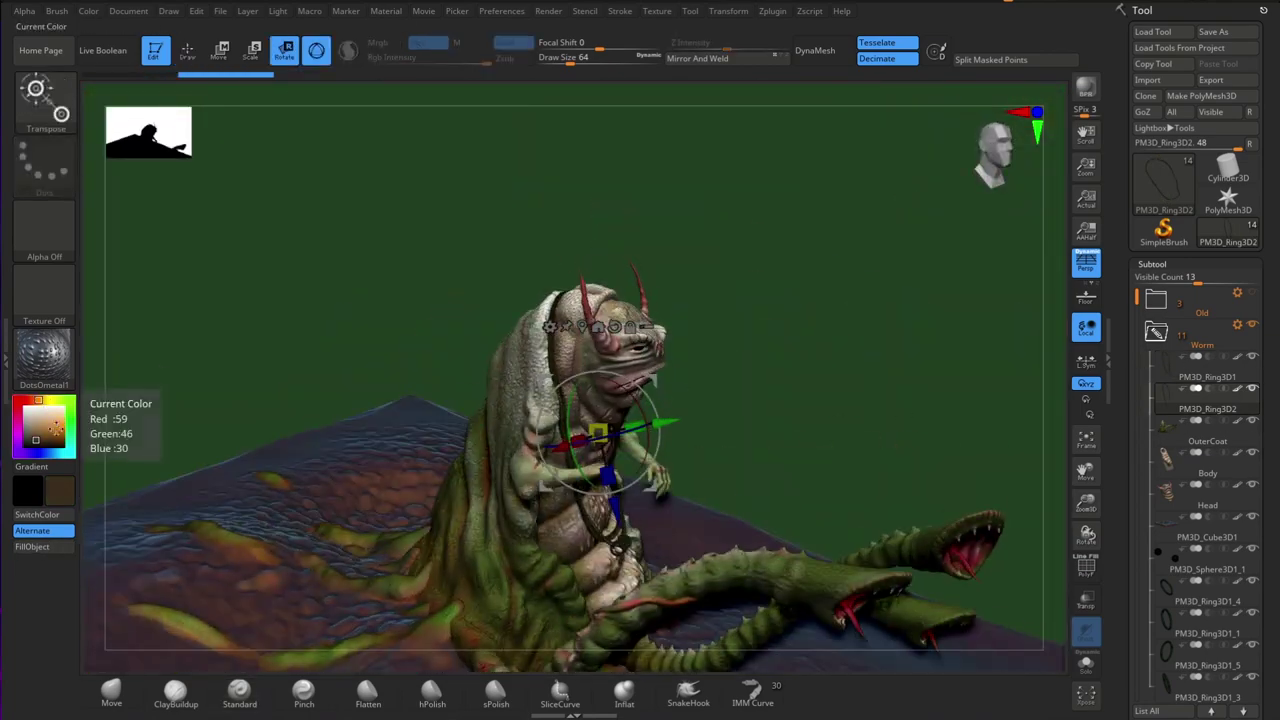
left_click(1200, 370)
left_click_drag(757, 460, 770, 368)
key("q")
left_click(36, 548)
left_click_drag(850, 260, 890, 255)
Step: Select the other necklace cord, PM3D_Ring3D2, and fill it with a light beige
left_click(540, 535, "alt")
left_click_drag(37, 430, 34, 419)
left_click(36, 547)
left_click_drag(820, 400, 765, 392)
Step: Switch to material-only painting and fill the PM3D_Ring3D2 cord with the Fibers1 material
left_click(458, 43)
left_click(44, 357)
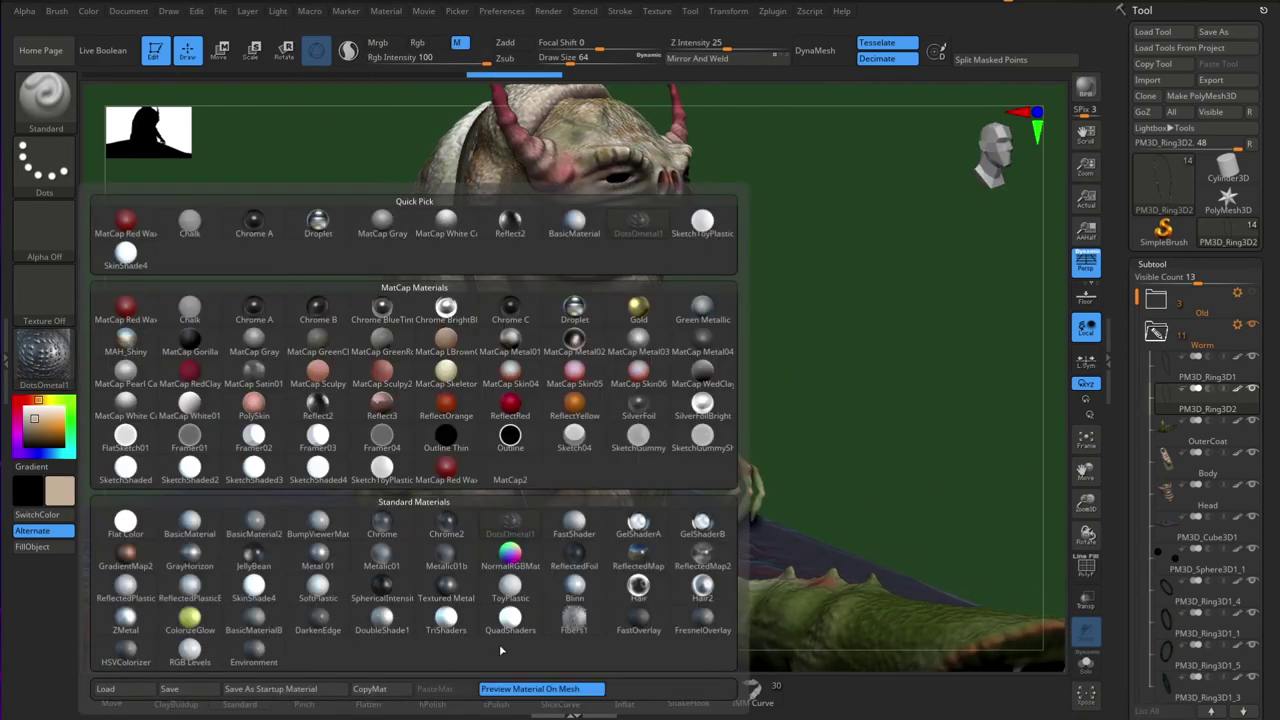
left_click(573, 620)
left_click(56, 550)
mouse_move(900, 350)
left_mouse_down()
mouse_move(780, 410)
mouse_move(890, 350)
left_mouse_up()
Step: Fill the PM3D_Ring3D2 cord with the MatCap RedClay material
left_click(44, 357)
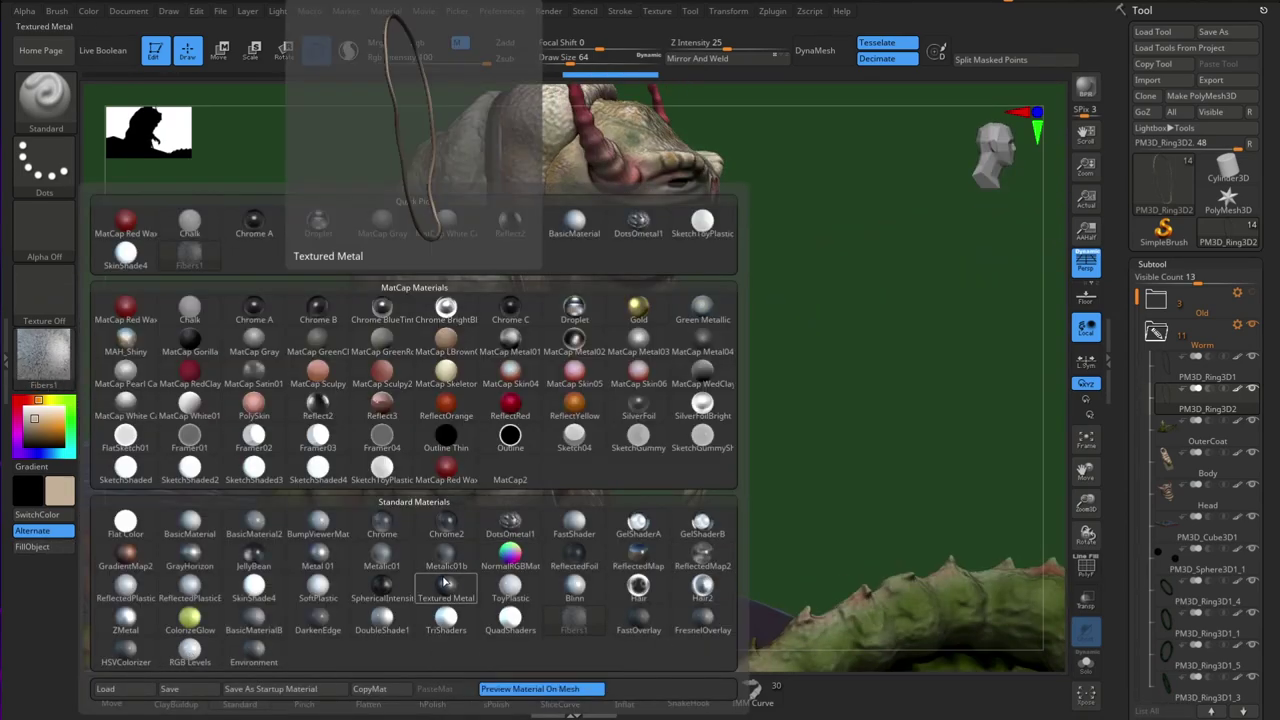
left_click(189, 372)
left_click(62, 547)
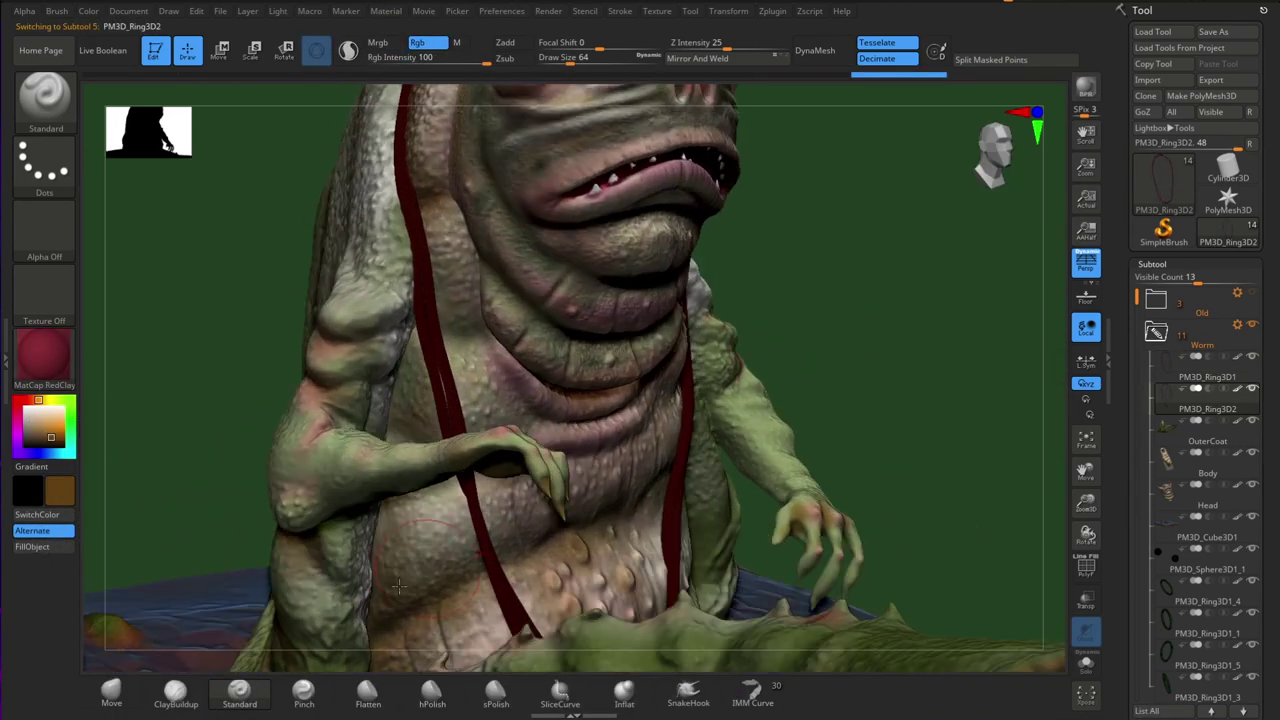
Step: Set up the Standard brush for sculpting the cord with Alpha 59, Zadd and draw size 9
left_click(44, 230)
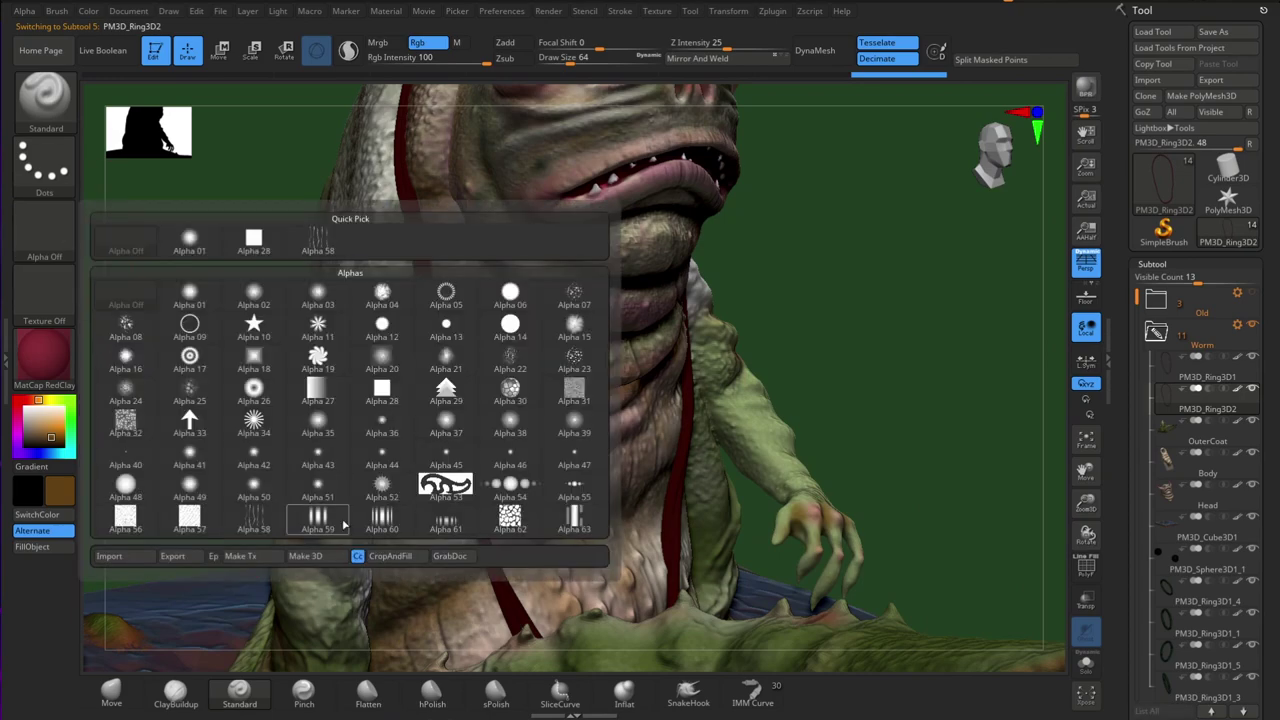
left_click(317, 518)
key("ctrl+z")
right_click_drag(453, 417, 456, 510, "ctrl")
left_click_drag(570, 61, 551, 61)
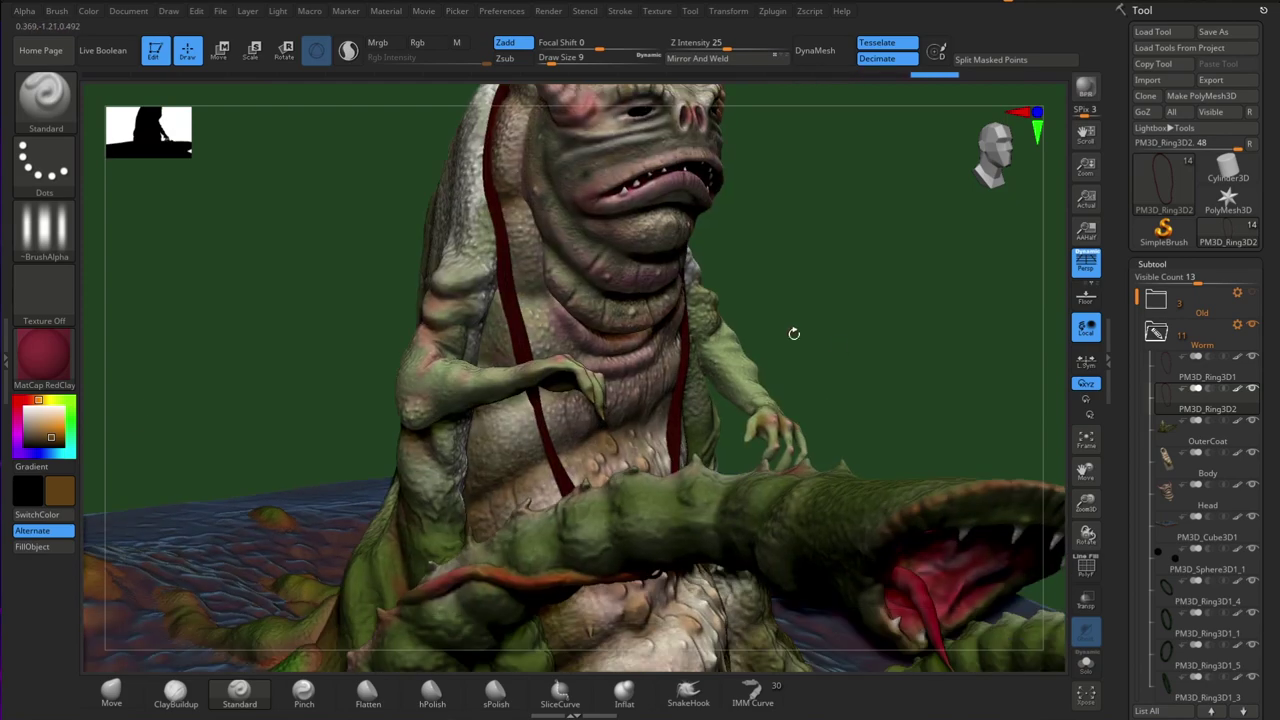
Step: Fill the PM3D_Ring3D2 cord with the Chalk material using the material channel only
left_click_drag(791, 331, 169, 471)
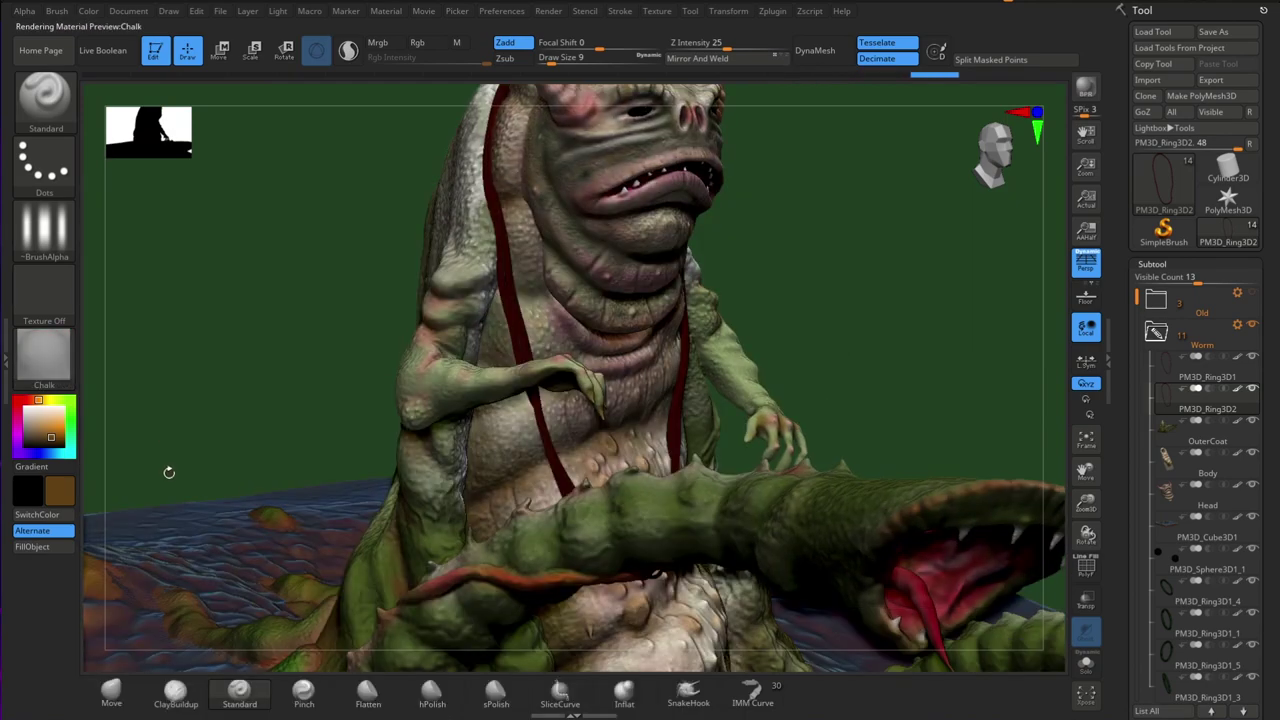
left_click(460, 43)
left_click(33, 547)
left_click_drag(791, 357, 814, 323)
right_click_drag(814, 323, 820, 430, "ctrl")
Step: Sculpt fibre ridges along the front of the PM3D_Ring3D2 cord with the Standard brush at draw size 14
left_click(506, 43)
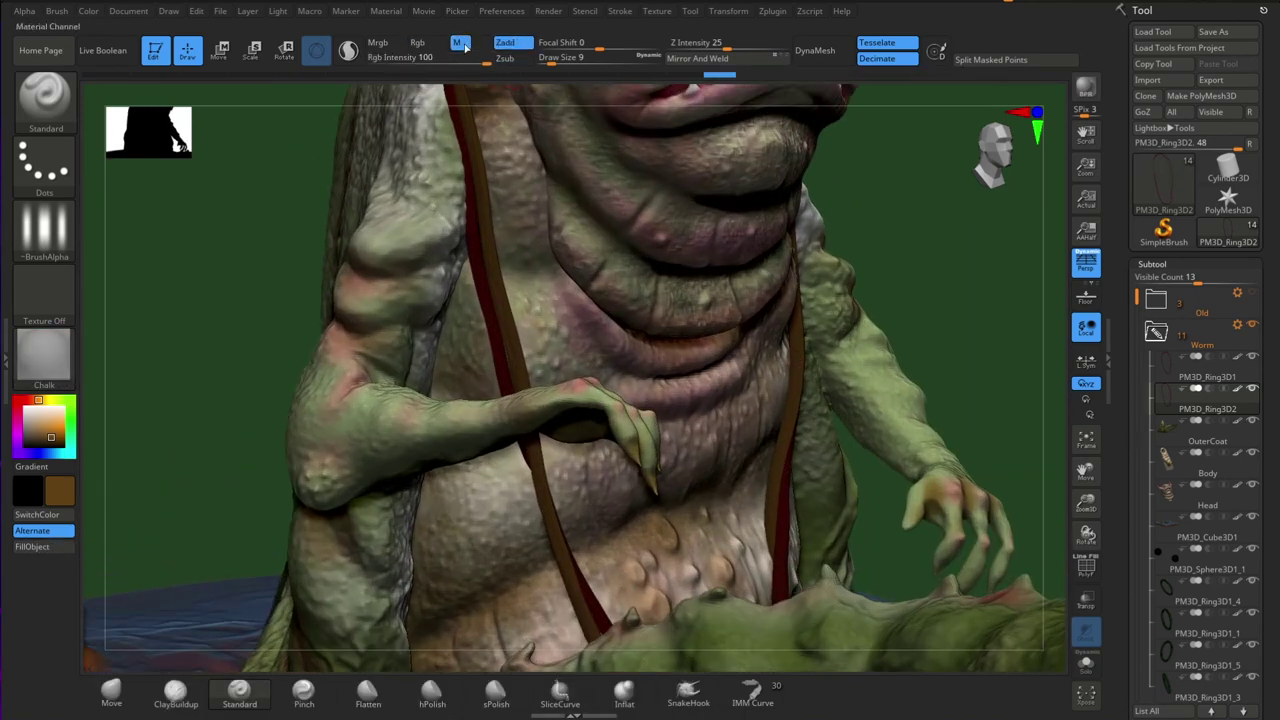
right_click_drag(805, 587, 880, 560)
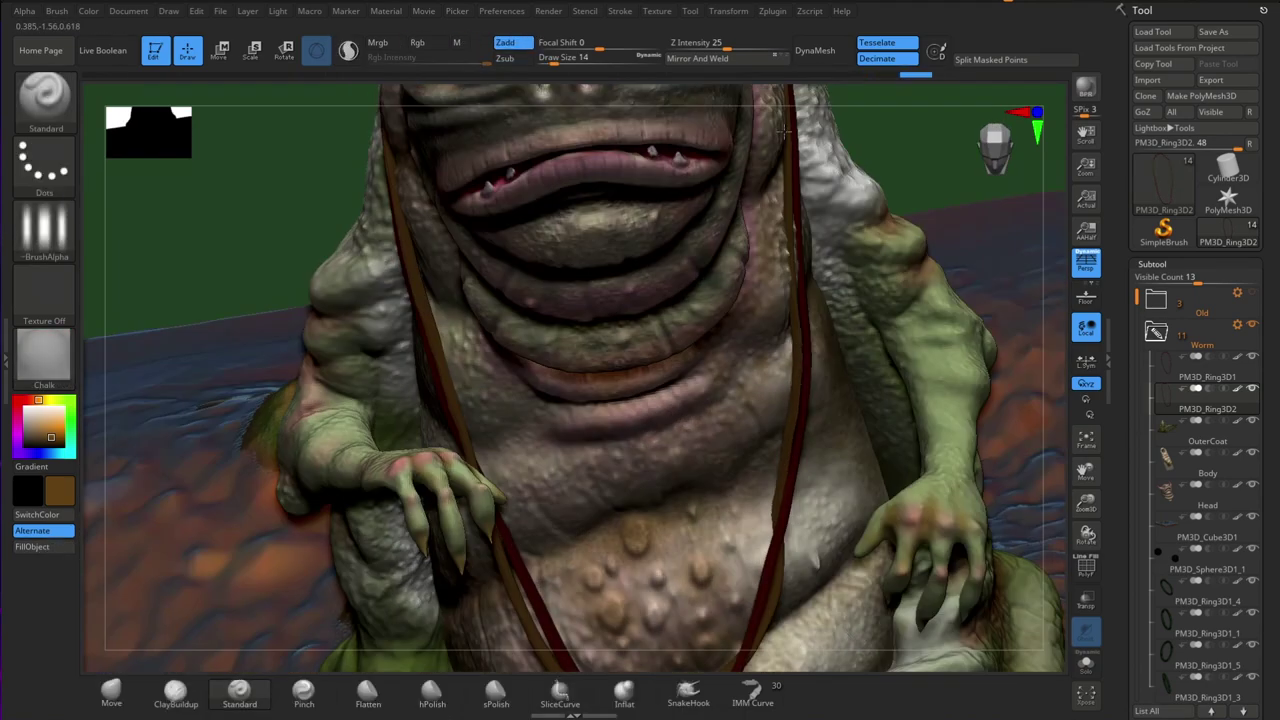
right_click_drag(800, 330, 800, 480, "alt")
Step: Adjust the PM3D_Ring3D2 cord with the Move brush at draw size 34 and continue its fibre ridges behind the neck
left_click(111, 692)
right_click_drag(741, 566, 508, 466)
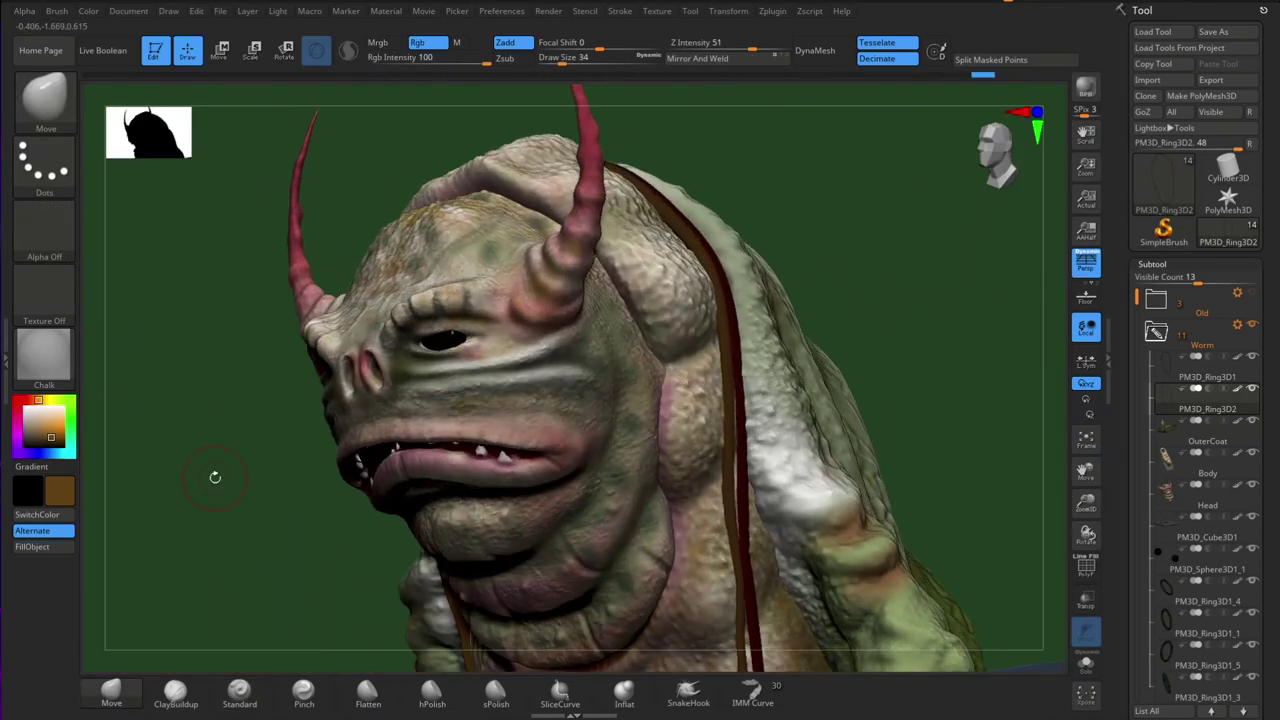
right_click_drag(845, 287, 706, 353)
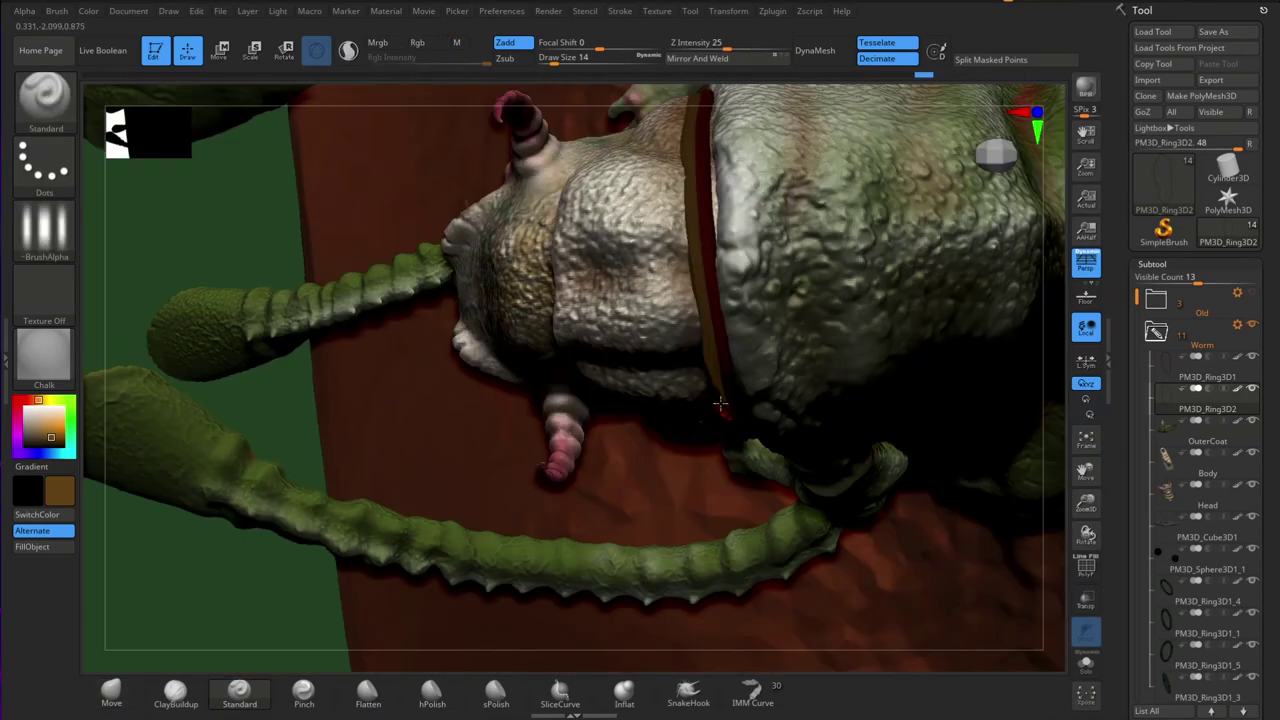
right_click_drag(453, 458, 306, 475)
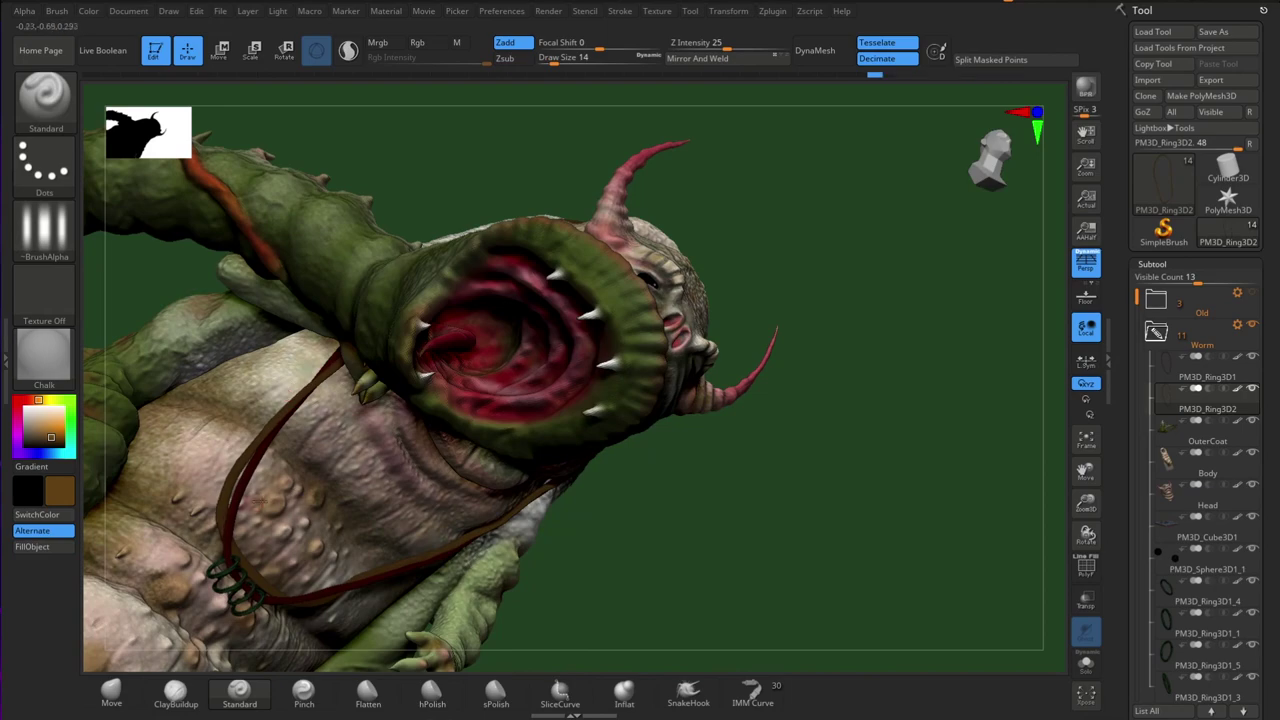
Step: Select the PM3D_Ring3D1 cord and fill it with the Chalk material
right_click_drag(567, 519, 260, 460)
key("ctrl+shift+z")
key("ctrl+shift+z")
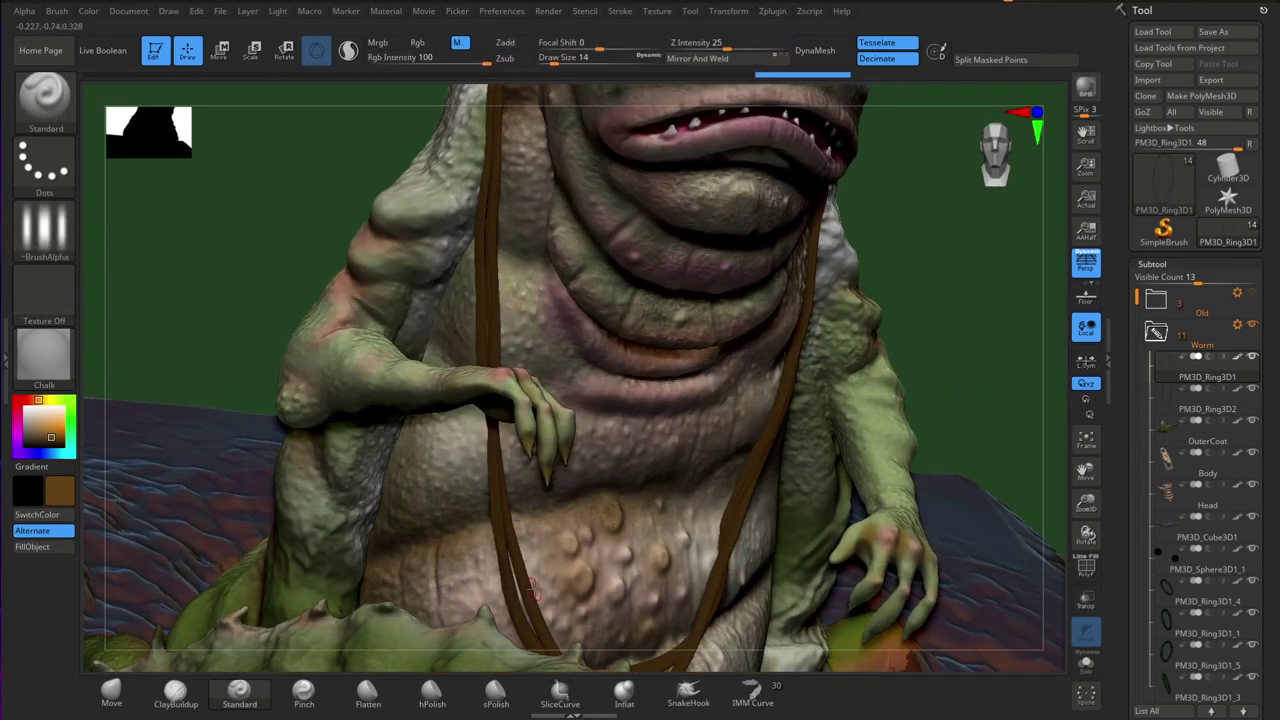
Step: Sculpt fibre ridges along the PM3D_Ring3D1 cord around the chest, neck and shoulder at draw size 14
key("ctrl+shift+z")
mouse_move(926, 340)
right_mouse_down()
mouse_move(860, 400)
mouse_move(900, 330)
mouse_move(840, 260)
mouse_move(592, 447)
mouse_move(866, 402)
mouse_move(640, 400)
mouse_move(310, 360)
mouse_move(535, 453)
right_mouse_up()
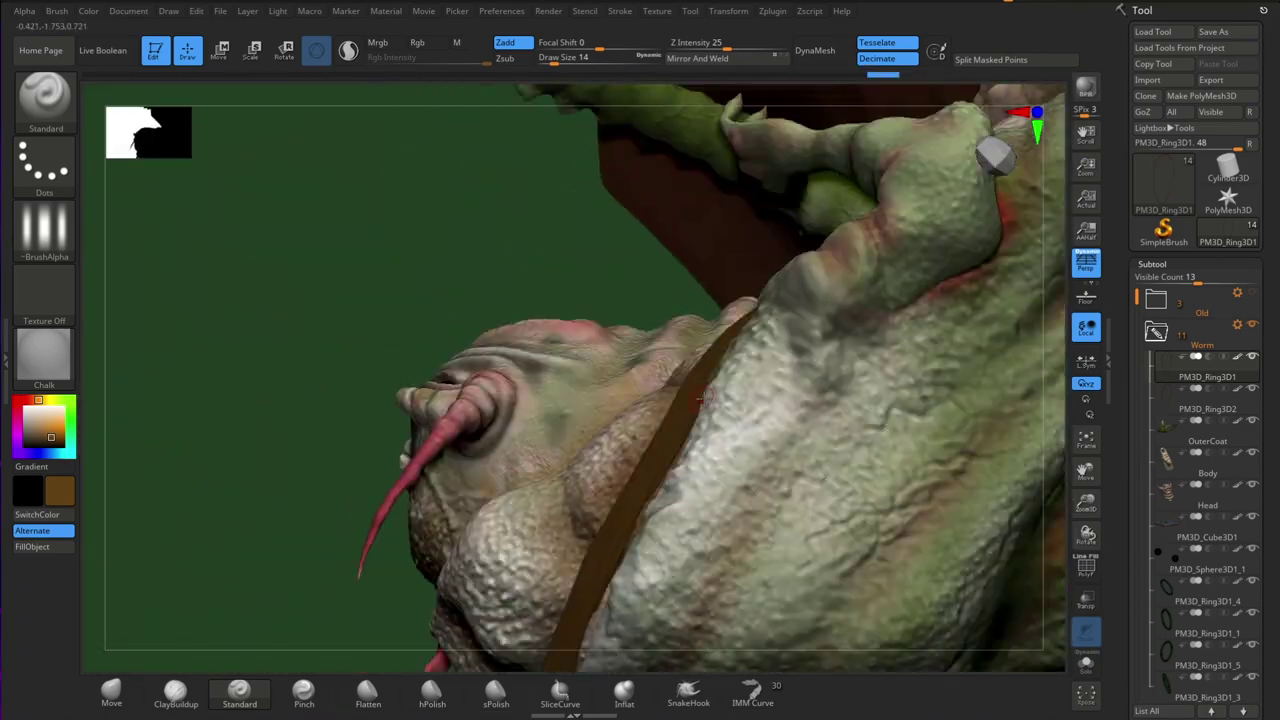
key("ctrl+shift+z")
key("ctrl+shift+z")
key("ctrl+shift+z")
key("ctrl+shift+z")
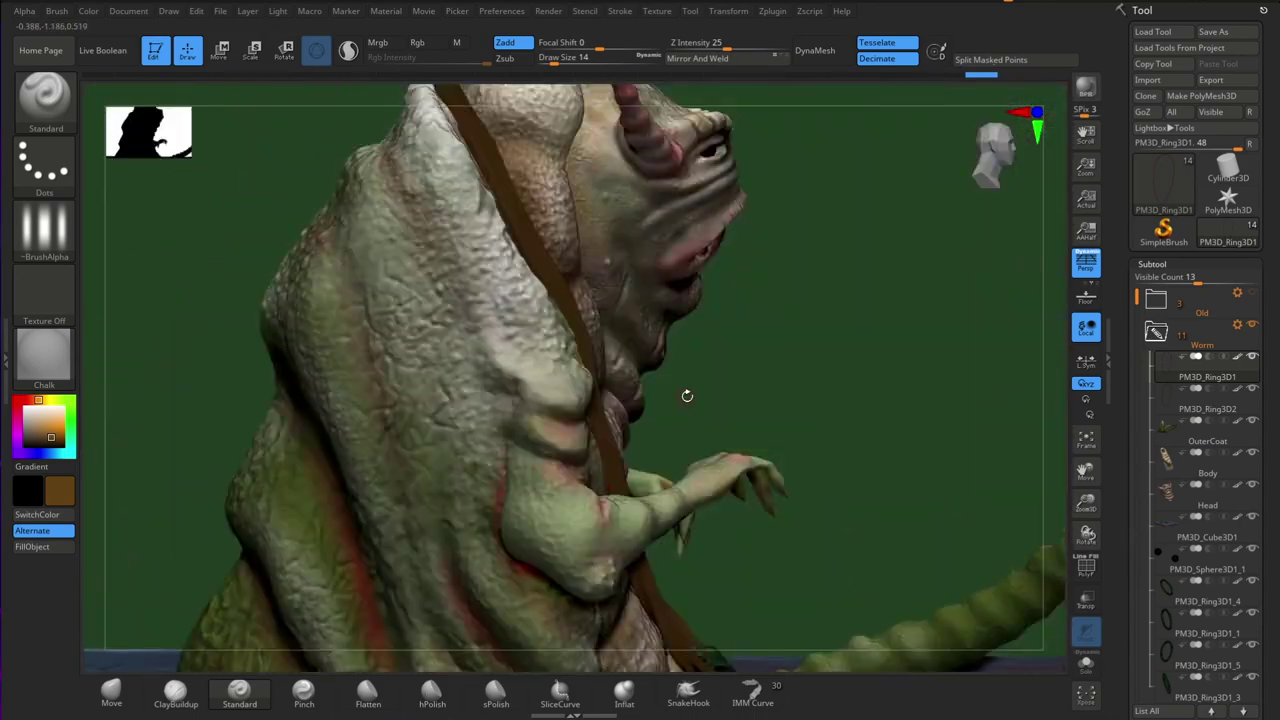
mouse_move(687, 396)
left_mouse_down()
mouse_move(843, 332)
mouse_move(900, 340)
mouse_move(886, 346)
mouse_move(959, 382)
mouse_move(886, 457)
mouse_move(835, 308)
mouse_move(874, 314)
mouse_move(897, 457)
mouse_move(906, 450)
left_mouse_up()
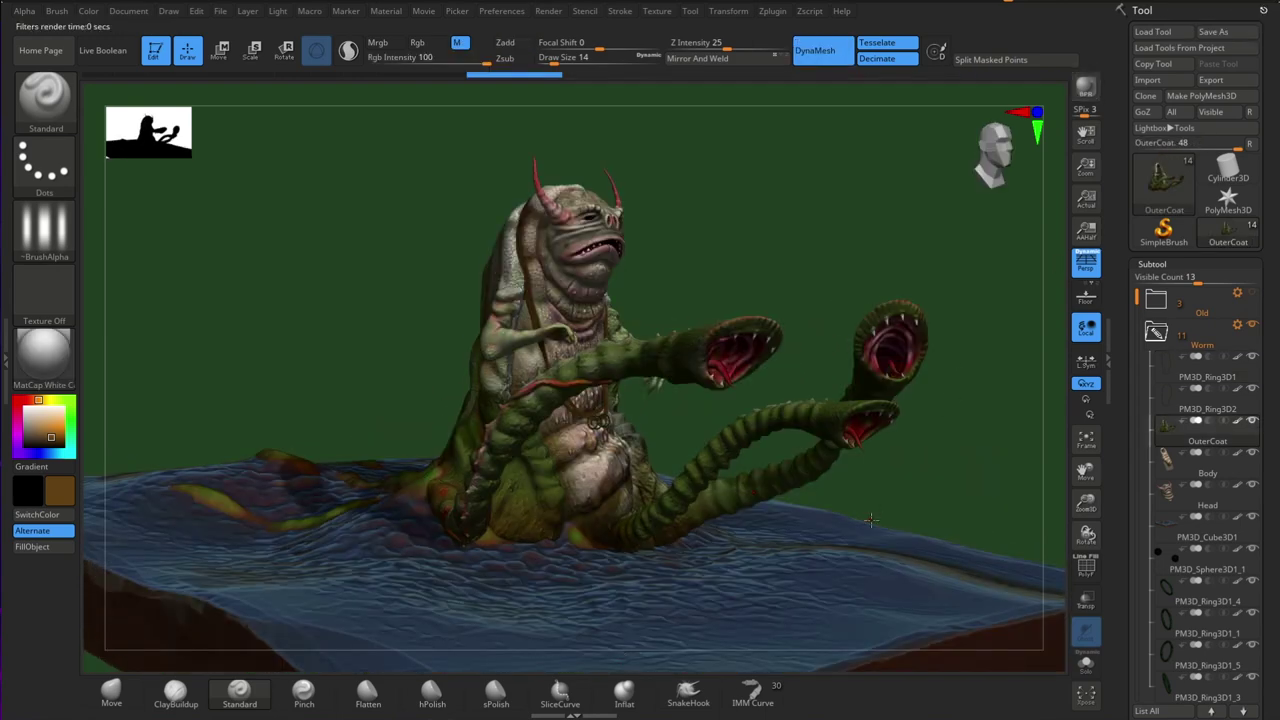
Step: Fill the small rings hanging from the necklace cord with the Chrome BlueTint material
left_click_drag(871, 520, 876, 556)
left_click(1177, 602)
left_click_drag(955, 250, 936, 440)
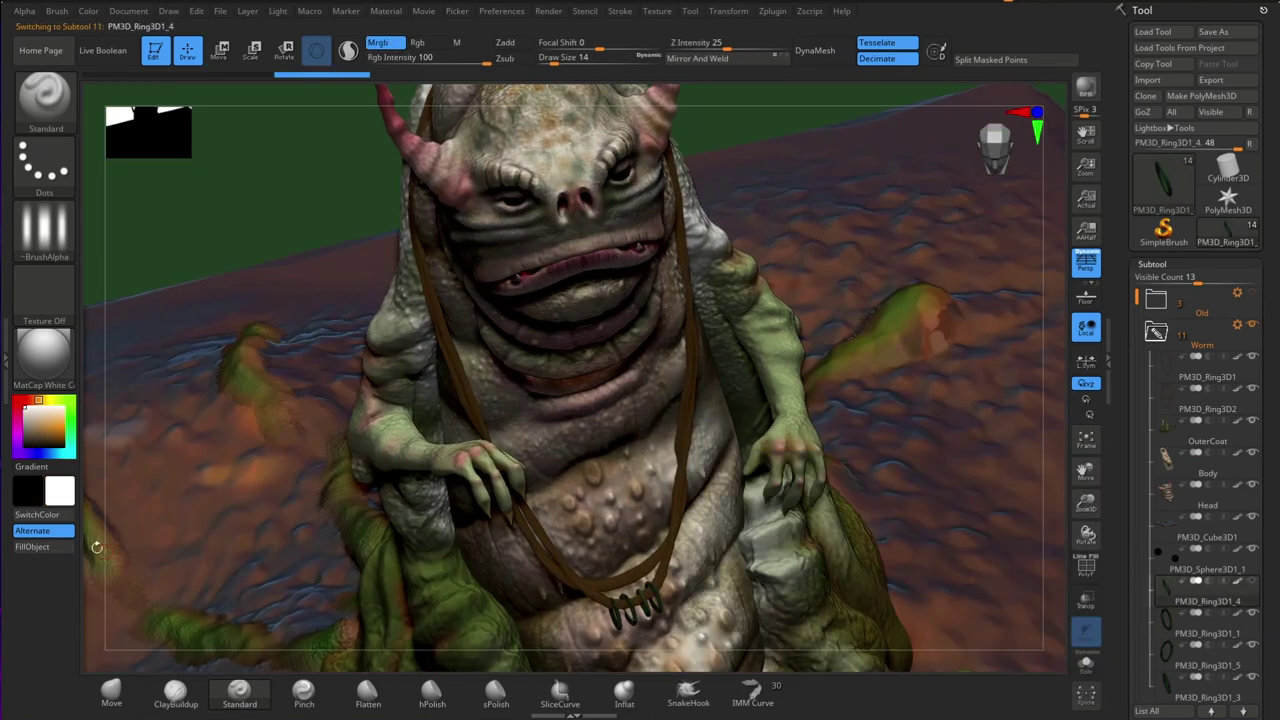
left_click(58, 388)
left_click(707, 383)
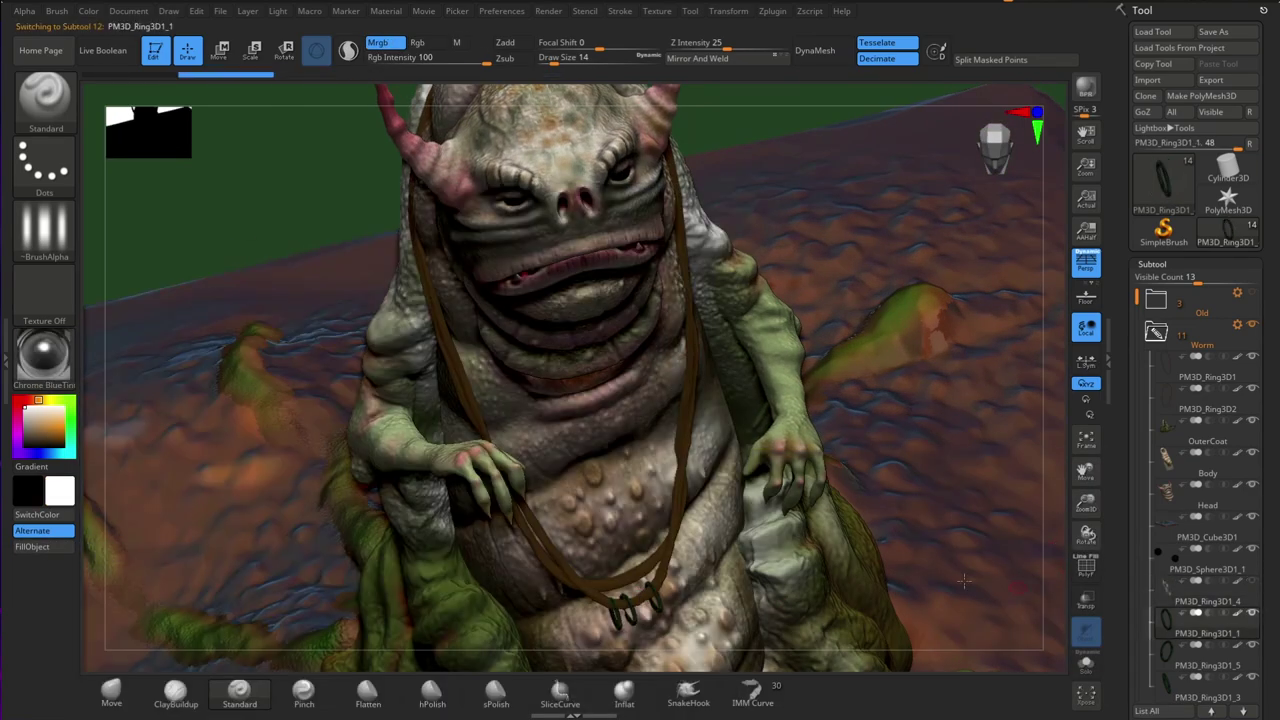
key("ctrl+shift+z")
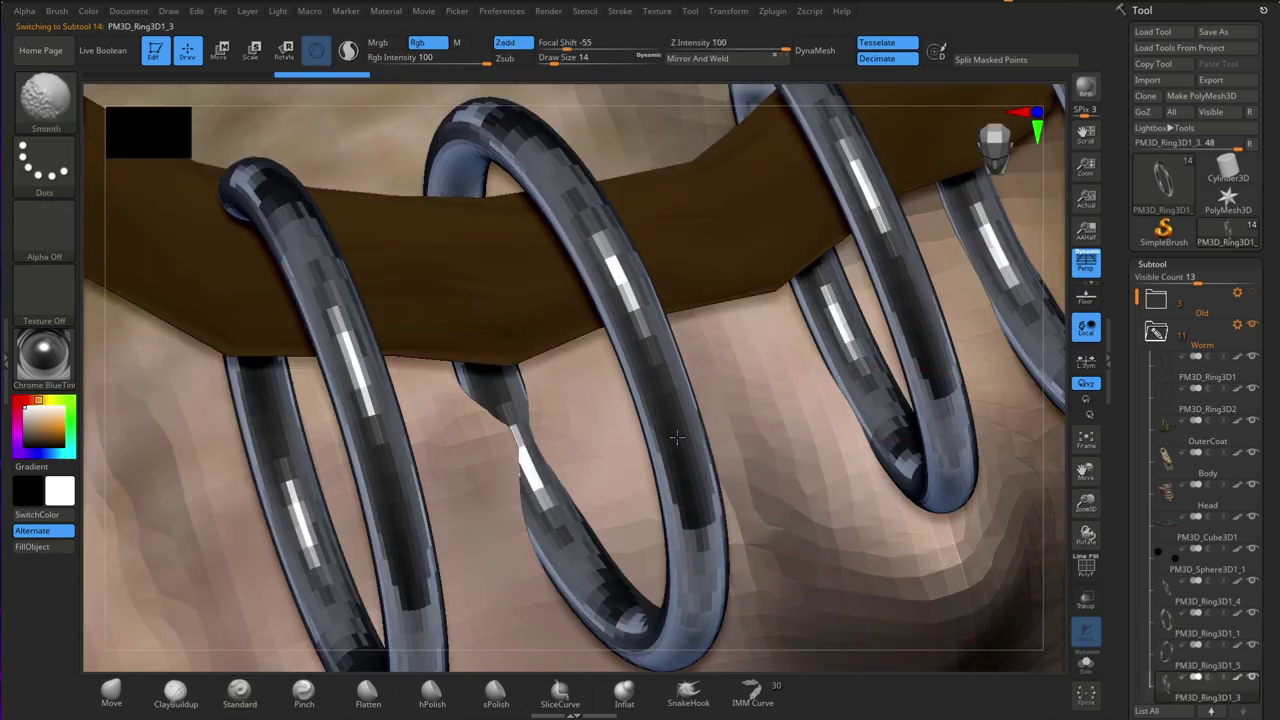
left_click(1153, 264)
left_click(1157, 280)
key("f")
left_click_drag(909, 314, 900, 300)
left_click_drag(900, 300, 918, 369, "alt")
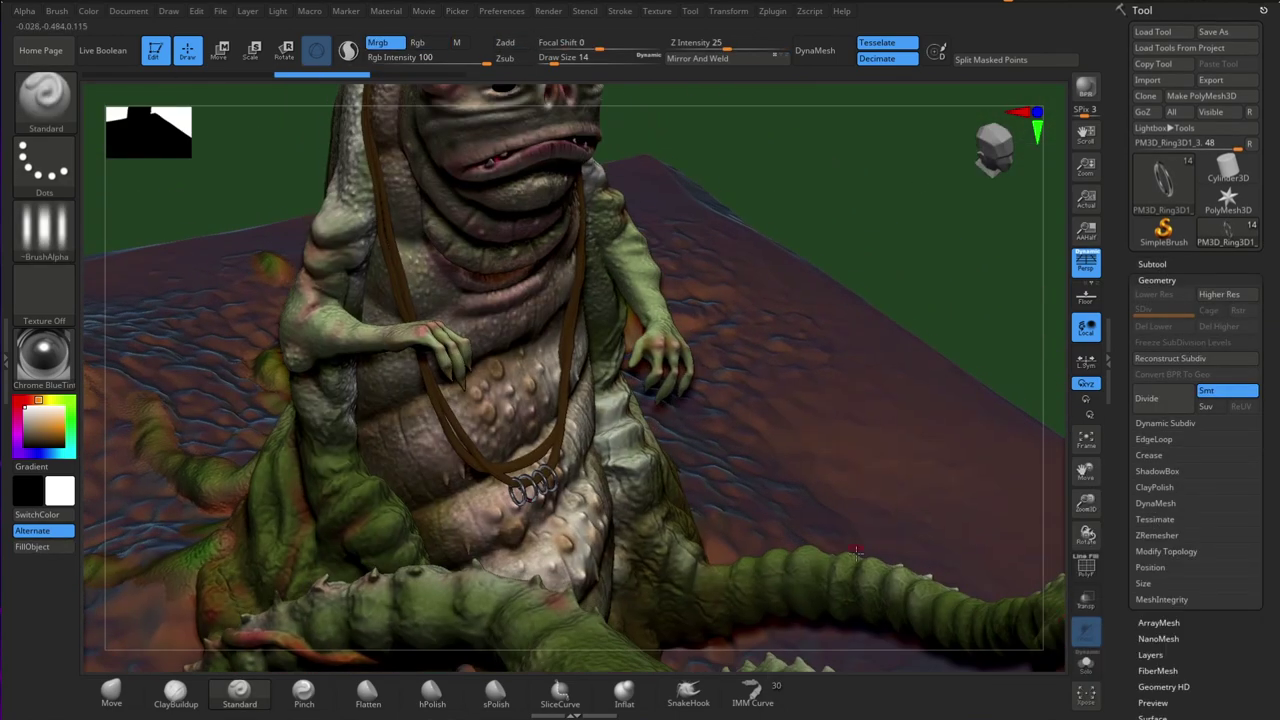
Step: Reposition the PM3D_Ring3D1_3, PM3D_Ring3D1_5 and PM3D_Ring3D1_1 necklace rings with the transform gizmo at the bottom of the cord
left_click(1153, 264)
left_click(1207, 682)
key("w")
left_click_drag(748, 372, 756, 463, "alt")
left_click_drag(544, 562, 545, 568)
left_click(1184, 660)
left_click_drag(636, 447, 626, 450)
left_click_drag(570, 545, 571, 551)
left_click(1184, 626)
left_click_drag(555, 485, 579, 478)
left_click_drag(522, 567, 522, 573)
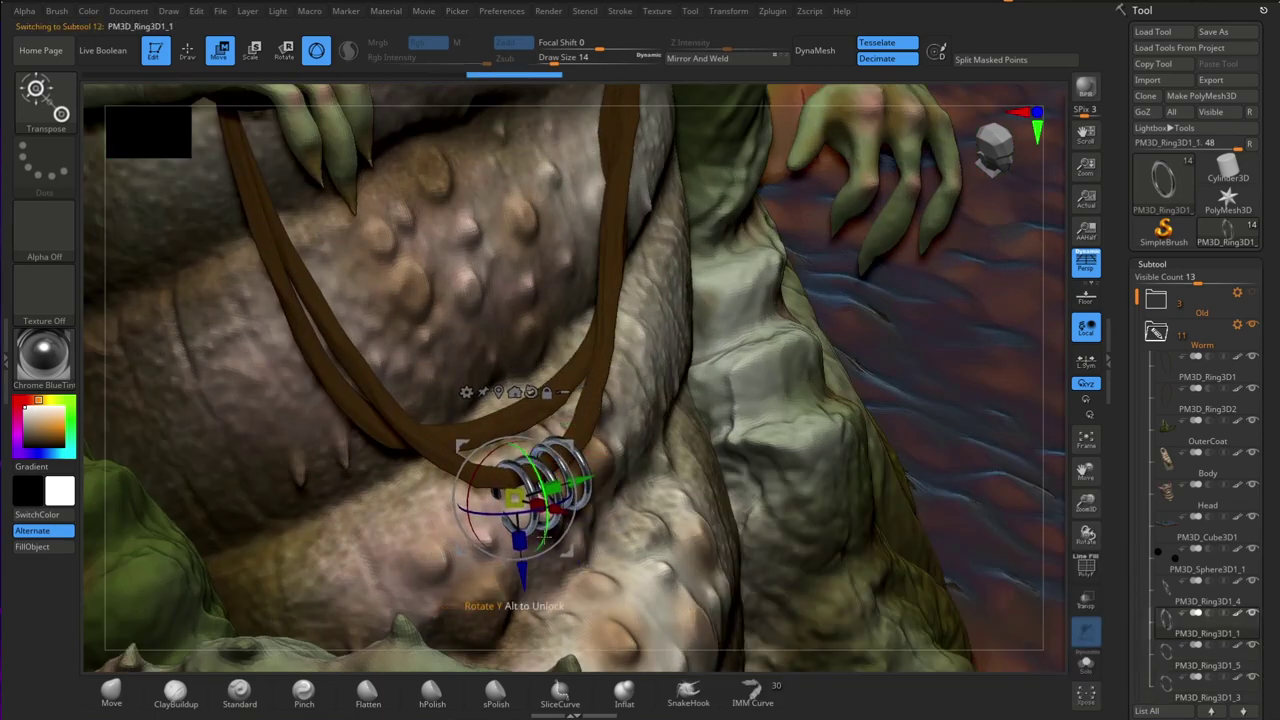
left_click_drag(562, 510, 567, 511)
Step: Try to remesh the PM3D_Ring3D1_3 necklace ring with DynaMesh
key("f")
key("f")
left_click_drag(790, 420, 975, 358)
left_click(1184, 656)
left_click(1184, 684)
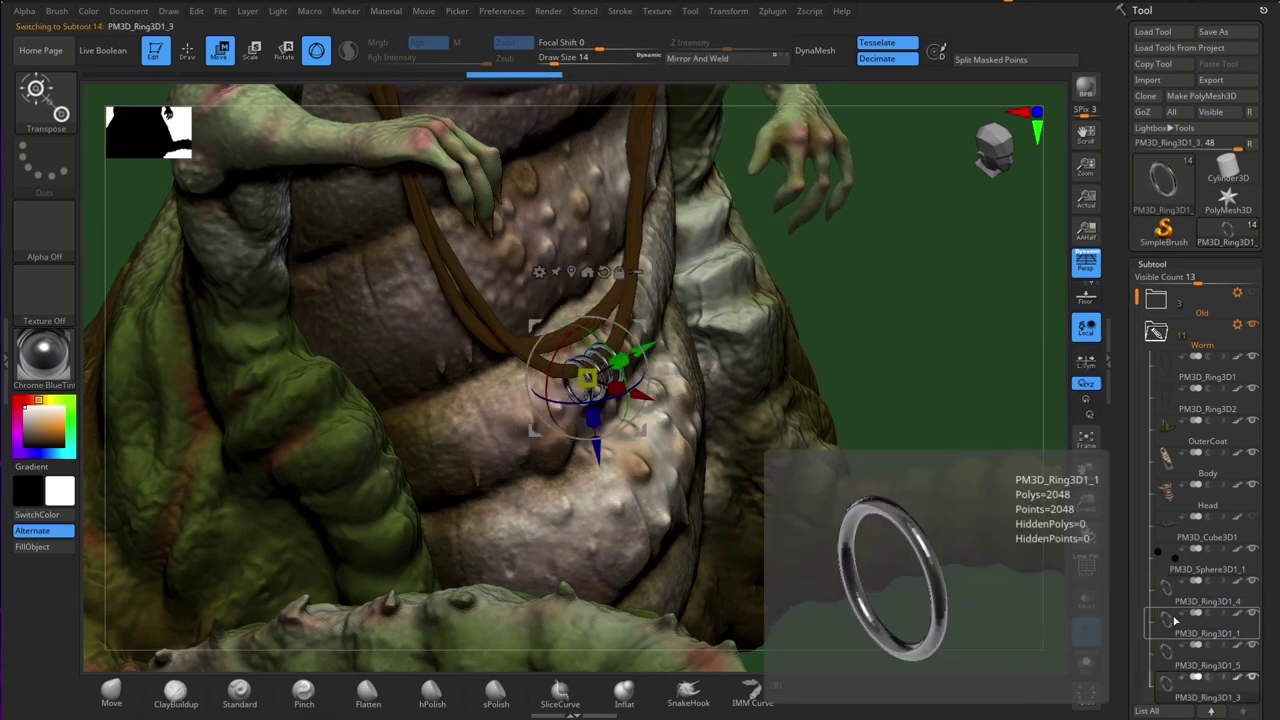
left_click(1153, 264)
left_click(1158, 280)
left_click(1166, 504)
left_click(1158, 526)
key("ctrl+z")
key("ctrl+shift+z")
left_click_drag(930, 380, 950, 420, "alt")
key("ctrl+z")
Step: Retry DynaMesh on the PM3D_Ring3D1_3 ring at a changed resolution and undo the remeshing attempts
left_click_drag(1204, 537, 1135, 568)
left_click(1155, 531)
key("ctrl+z")
mouse_move(965, 500)
left_mouse_down("alt")
mouse_move(946, 623)
mouse_move(929, 537)
mouse_move(935, 450)
left_mouse_up("alt")
key("ctrl+z")
left_click(1178, 553)
key("q")
left_click_drag(620, 520, 656, 563, "ctrl")
mouse_move(880, 500)
left_mouse_down("alt")
mouse_move(890, 620)
mouse_move(912, 560)
mouse_move(915, 635)
left_mouse_up("alt")
key("ctrl+z")
key("ctrl+z")
key("ctrl+z")
key("ctrl+z")
key("ctrl+z")
key("ctrl+z")
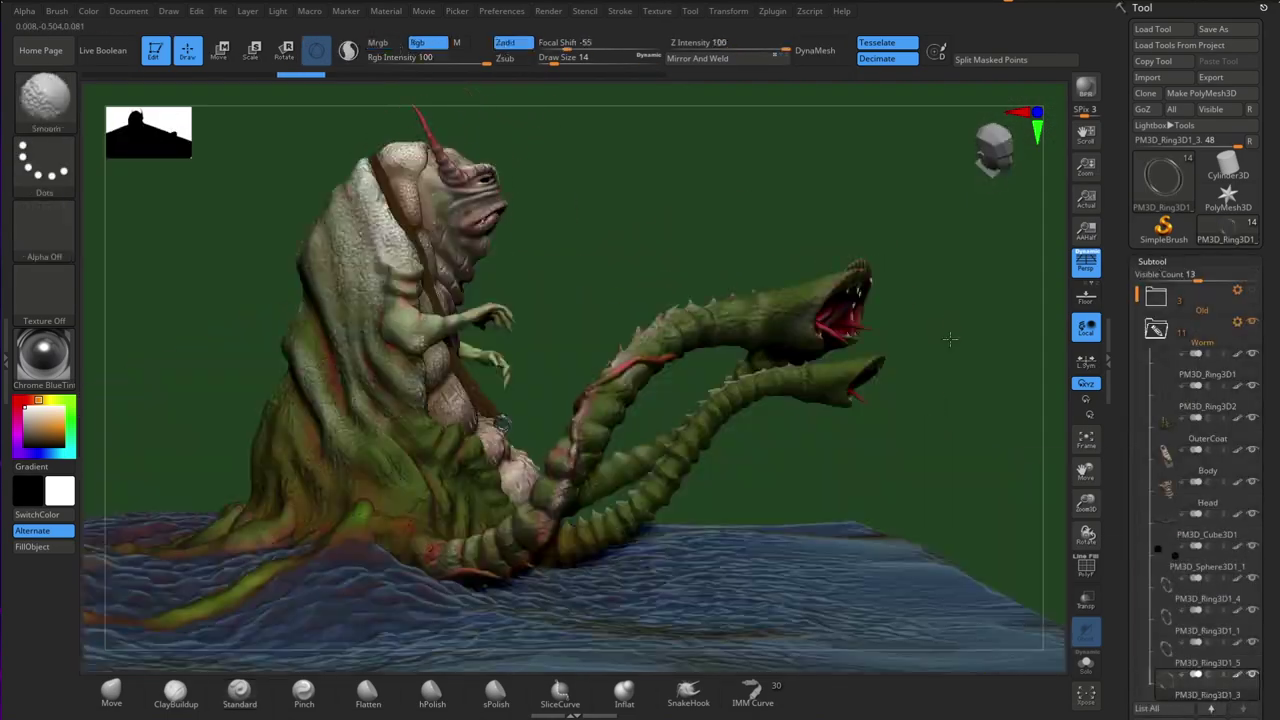
Step: Save the tool as Worm_13 and render the creature with BPR from a front three-quarter view
mouse_move(950, 339)
left_mouse_down()
mouse_move(843, 414)
mouse_move(914, 534)
mouse_move(870, 270)
left_mouse_up()
mouse_move(870, 270)
left_mouse_down("alt")
mouse_move(831, 401)
mouse_move(816, 396)
left_mouse_up("alt")
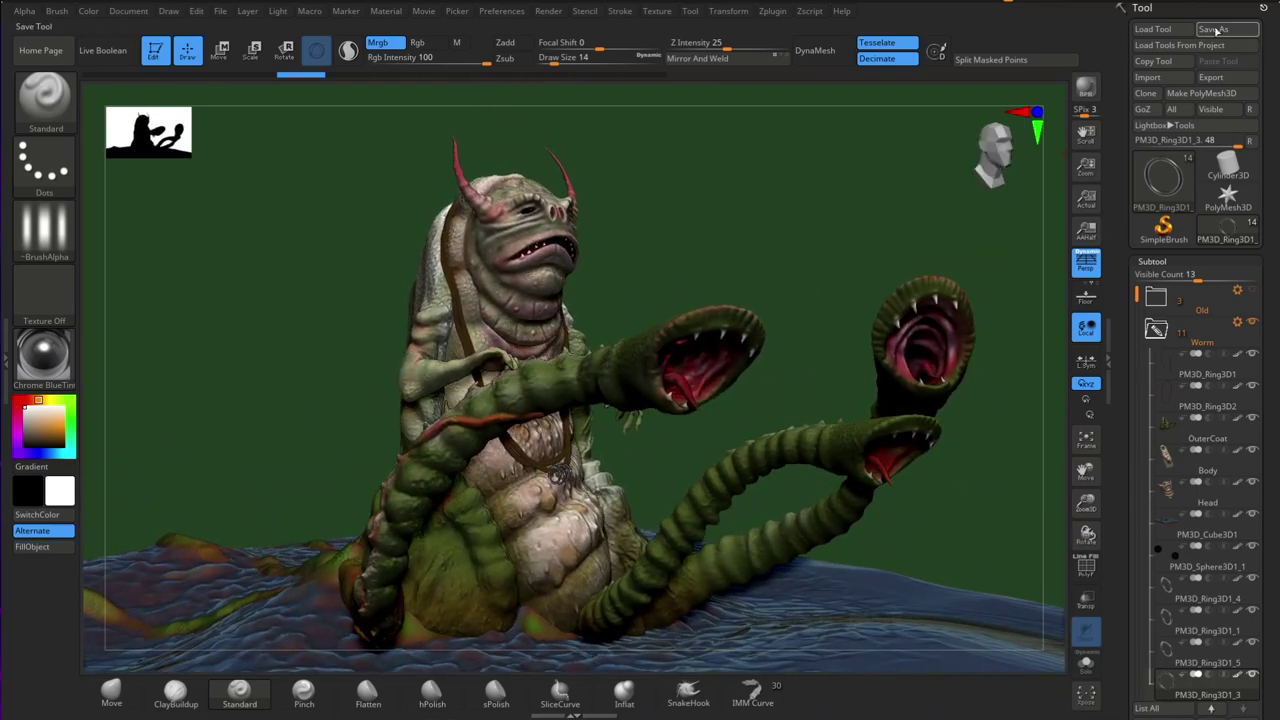
left_click(1214, 30)
type("Worm_13")
key("Return")
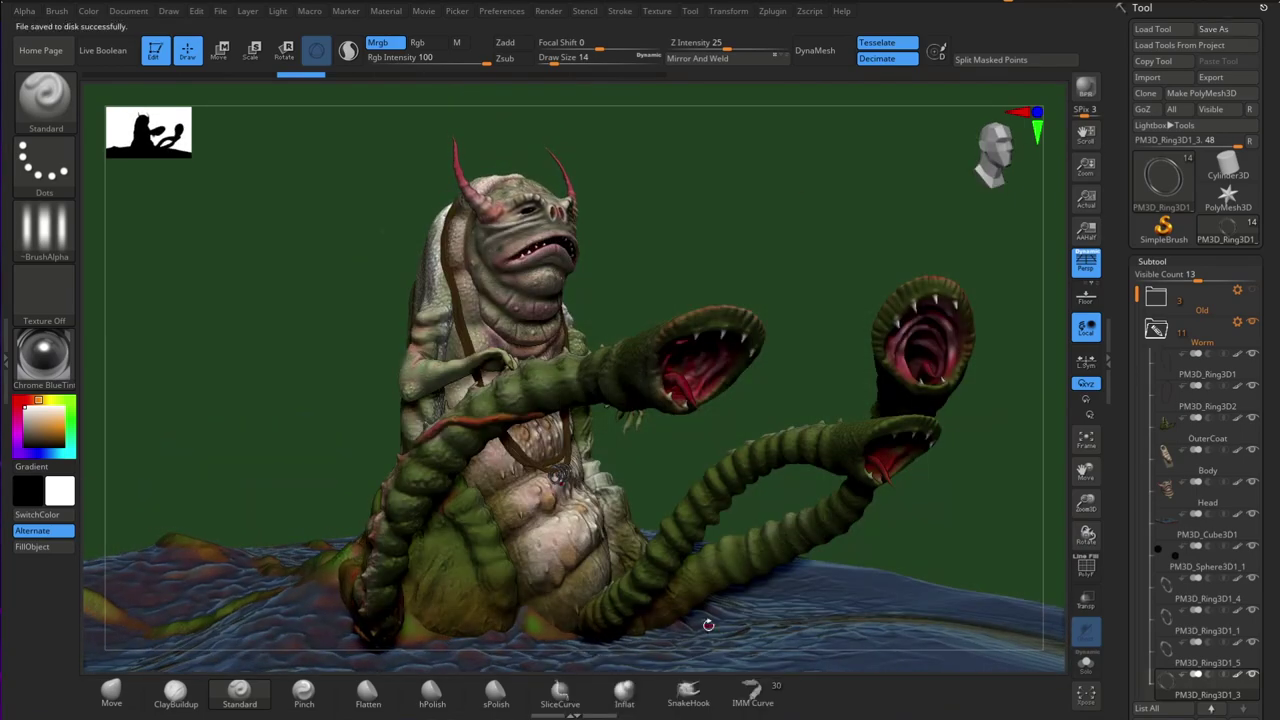
left_click(1083, 91)
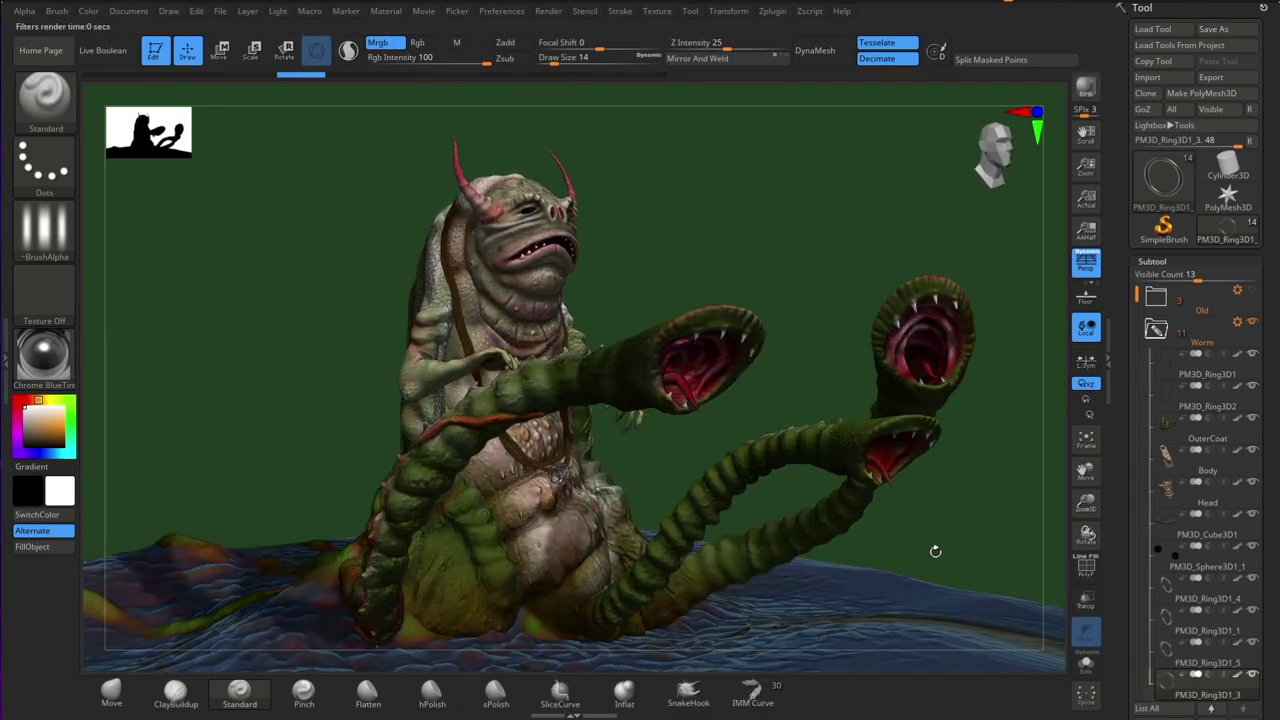
Step: Shift the PM3D_Ring3D1_5 necklace ring with the transform gizmo, adjusting its placement among the chrome rings from several angles
left_click_drag(935, 551, 943, 551)
key("w")
left_click(1170, 656)
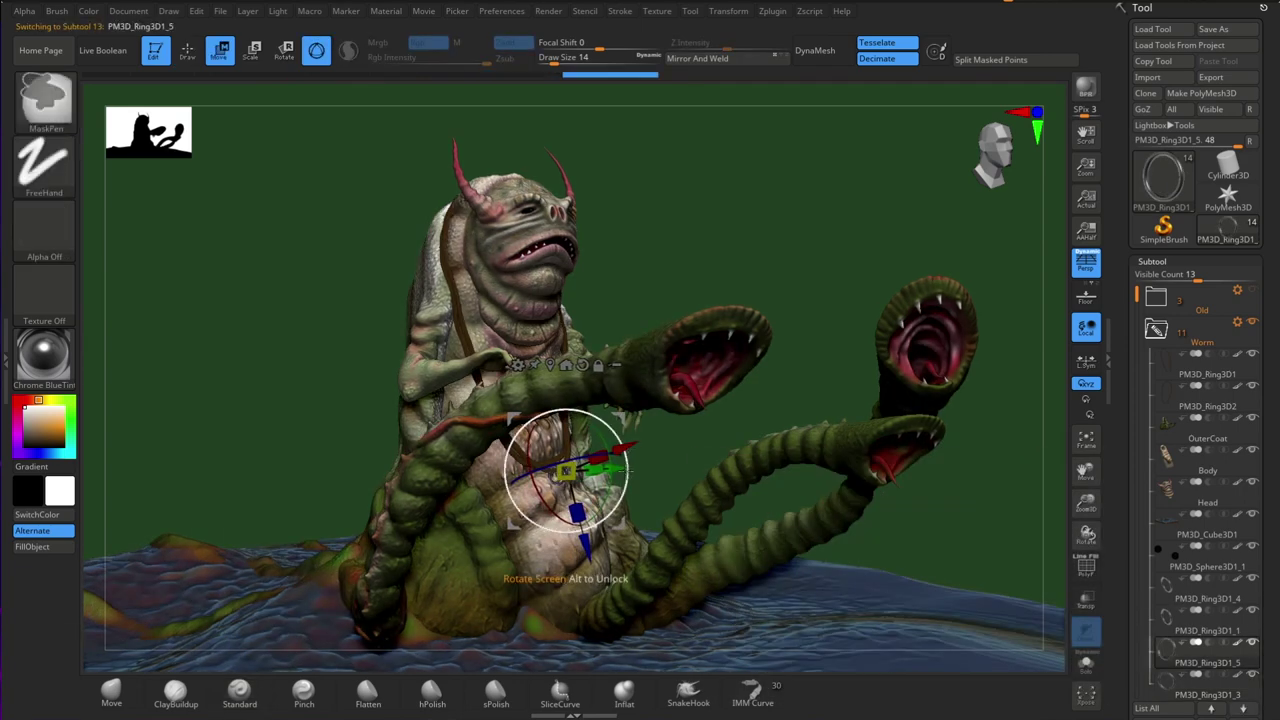
left_click_drag(685, 444, 690, 560, "alt")
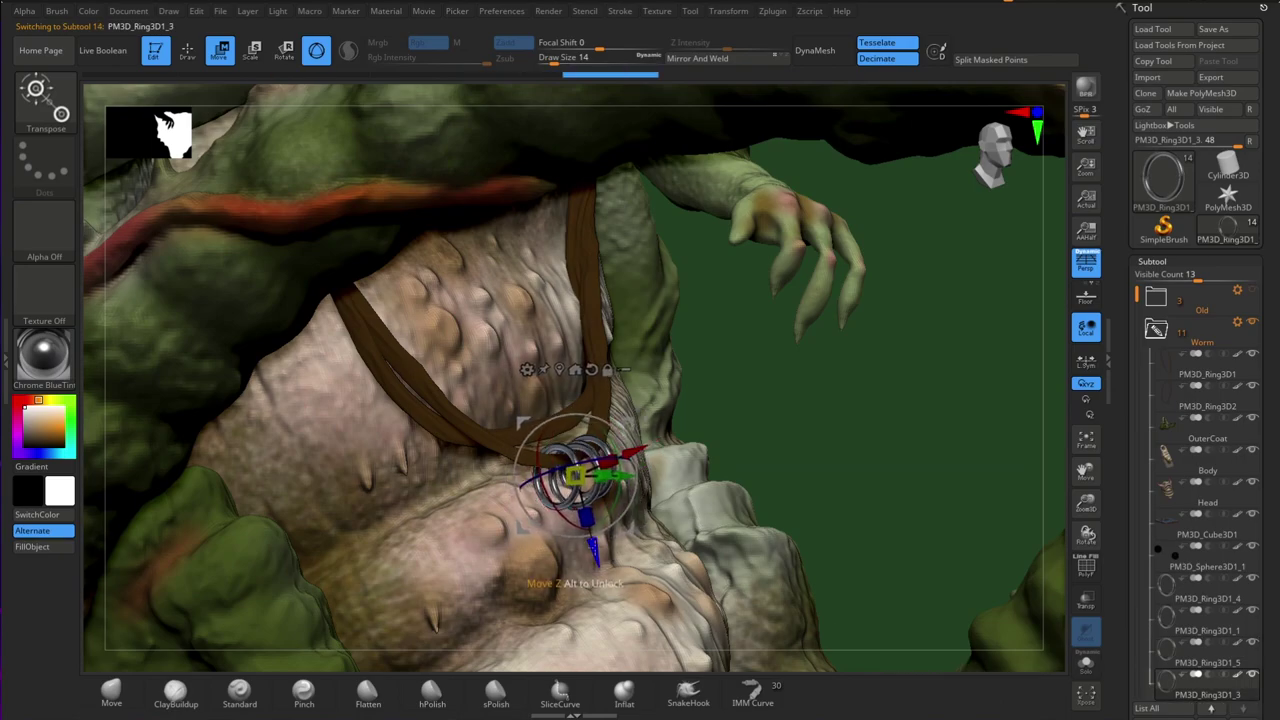
left_click_drag(850, 420, 810, 530)
left_click(590, 470, "alt")
left_click_drag(662, 467, 655, 466)
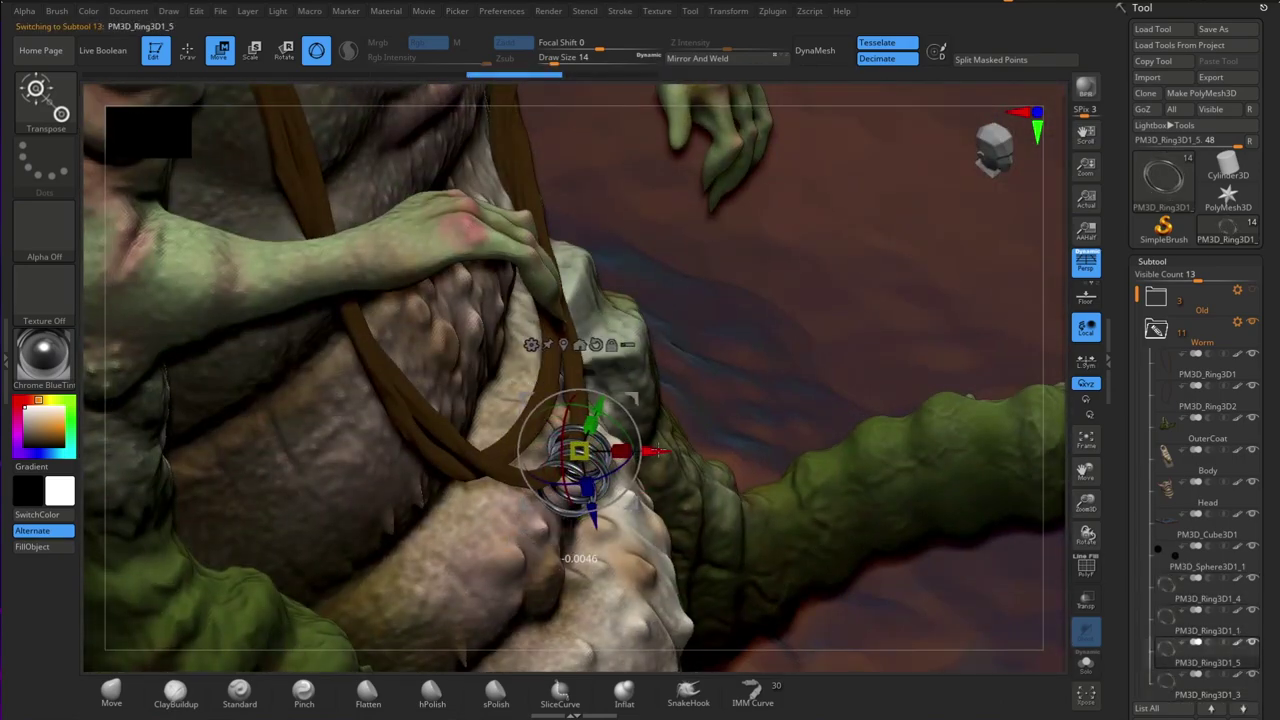
left_click_drag(860, 560, 870, 440, "alt")
left_click_drag(914, 551, 790, 460)
left_click_drag(790, 460, 780, 600, "alt")
left_click_drag(690, 434, 696, 432)
left_click_drag(860, 590, 871, 386, "alt")
mouse_move(890, 470)
left_mouse_down()
mouse_move(939, 463)
mouse_move(962, 631)
left_mouse_up()
Step: Render the creature with BPR and place canvas snapshots of it side by side from different angles
key("q")
key("shift+r")
left_click_drag(876, 520, 912, 412, "alt")
key("shift+s")
key("shift+s")
left_click_drag(620, 400, 930, 388, "alt")
left_click_drag(950, 385, 830, 328)
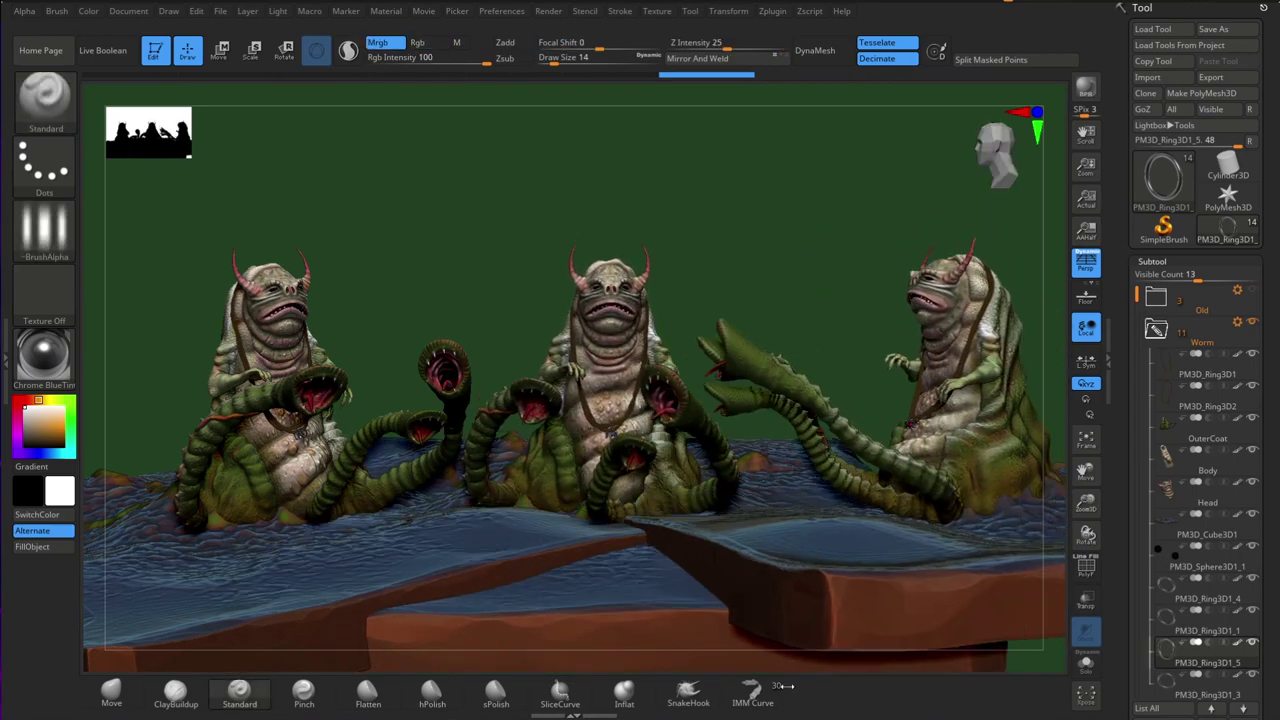